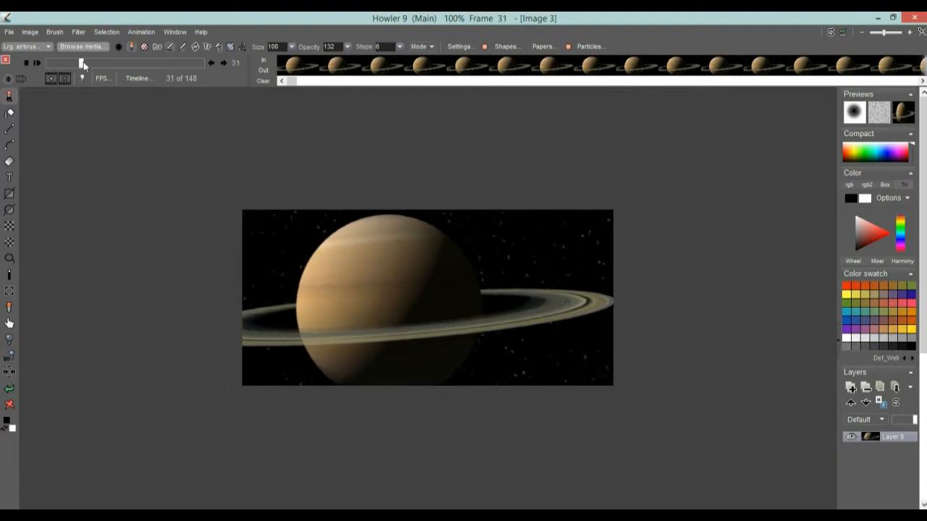
Load the astronaut PNG image sequence from the sa1 folder as a new animation
drag(206, 69, 36, 63)
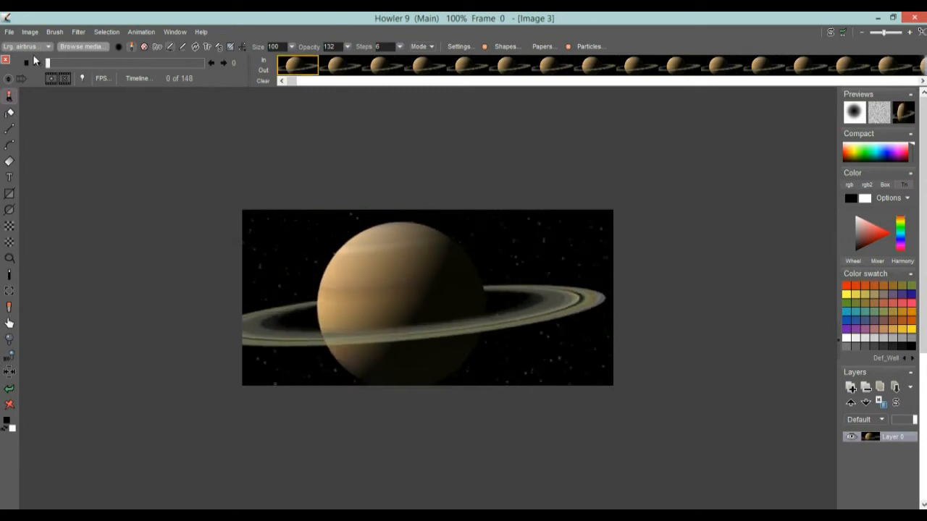
click(140, 34)
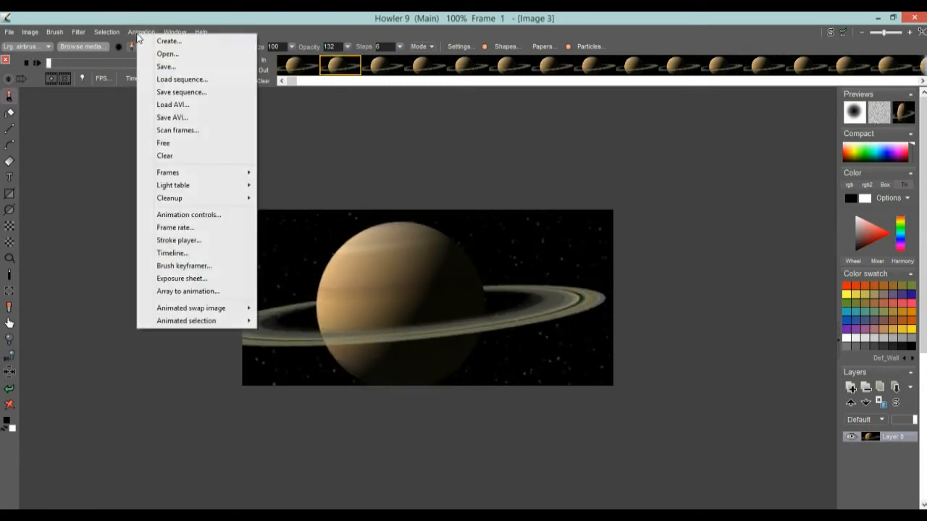
click(182, 80)
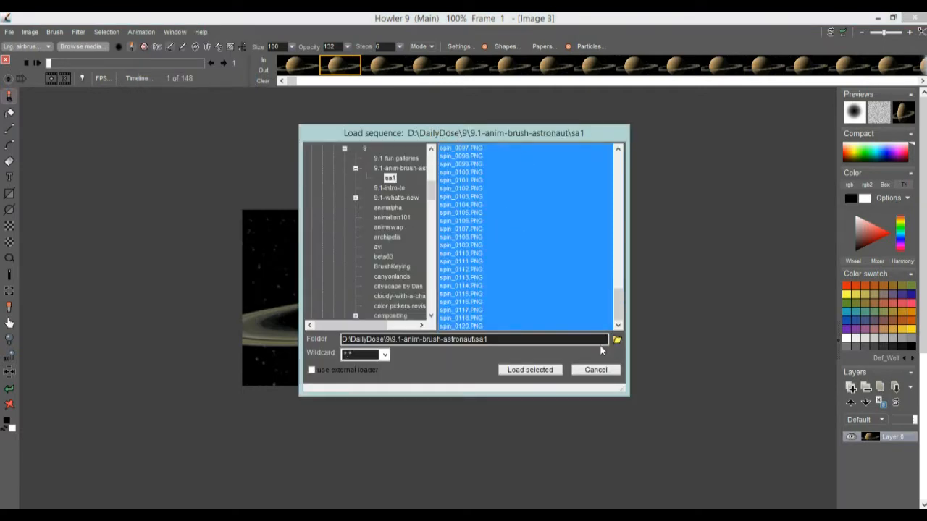
drag(618, 304, 633, 324)
click(558, 373)
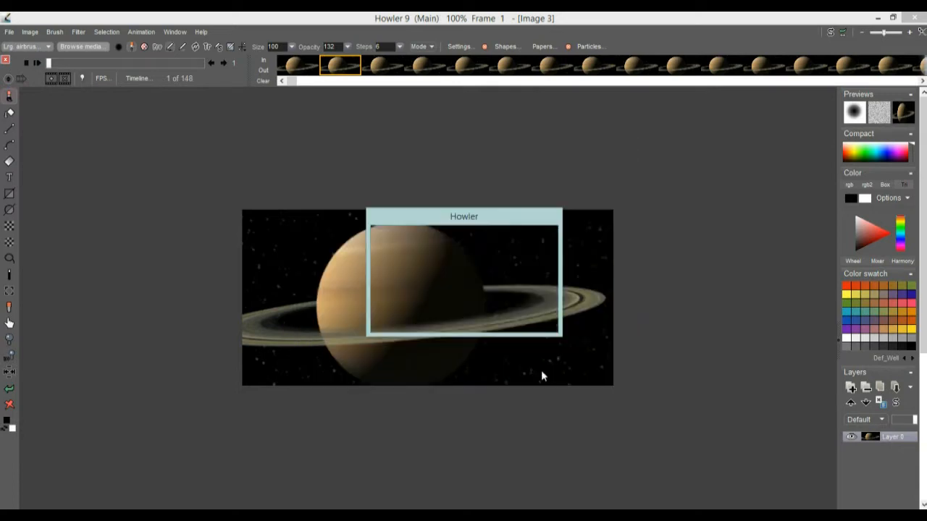
click(411, 322)
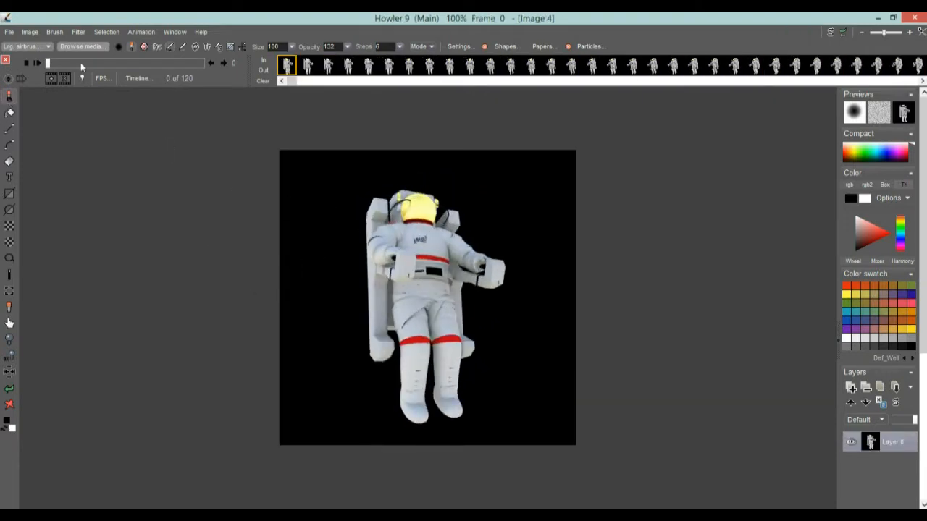
Zoom in and out on the first astronaut frame to examine its detail and edges
mouse_move(63, 63)
mouse_down()
mouse_move(51, 63)
mouse_move(150, 64)
mouse_move(47, 64)
mouse_up()
scroll(406, 253, up, 5)
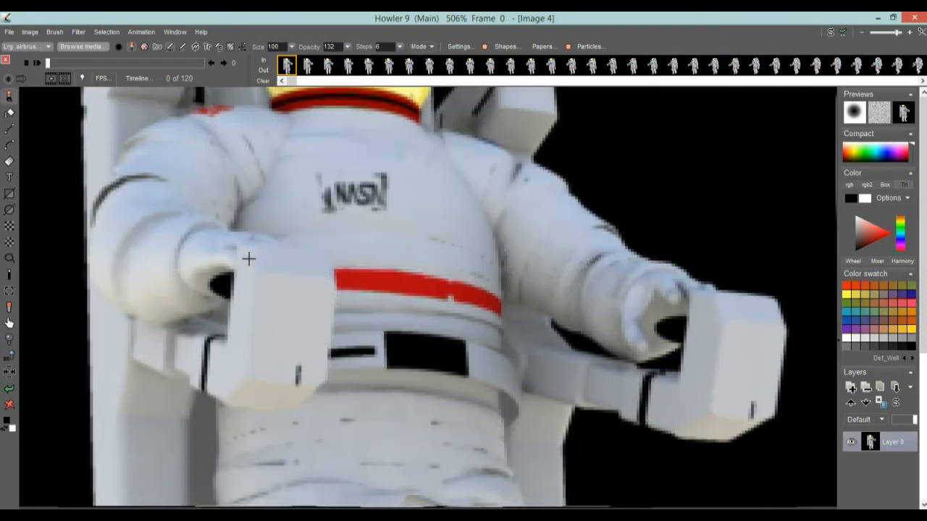
scroll(451, 255, down, 5)
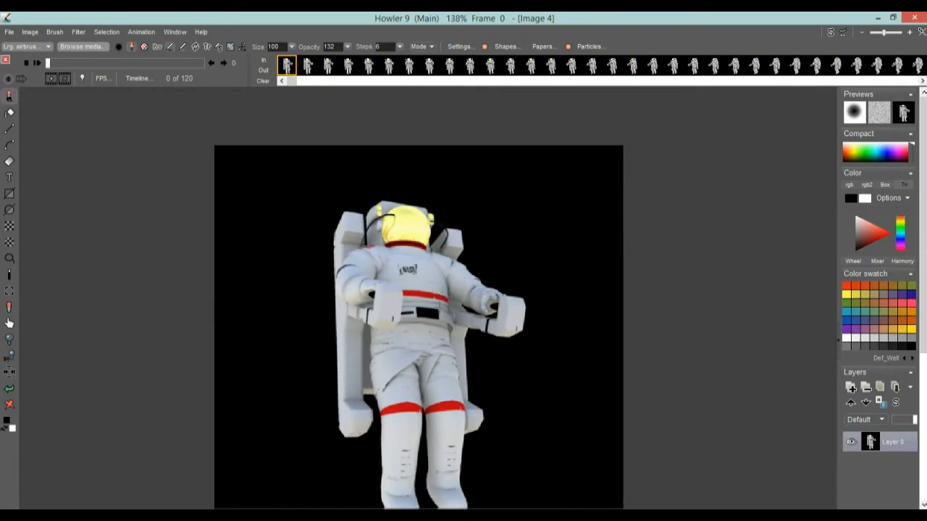
scroll(534, 263, down, 2)
scroll(652, 268, up, 5)
scroll(535, 144, up, 1)
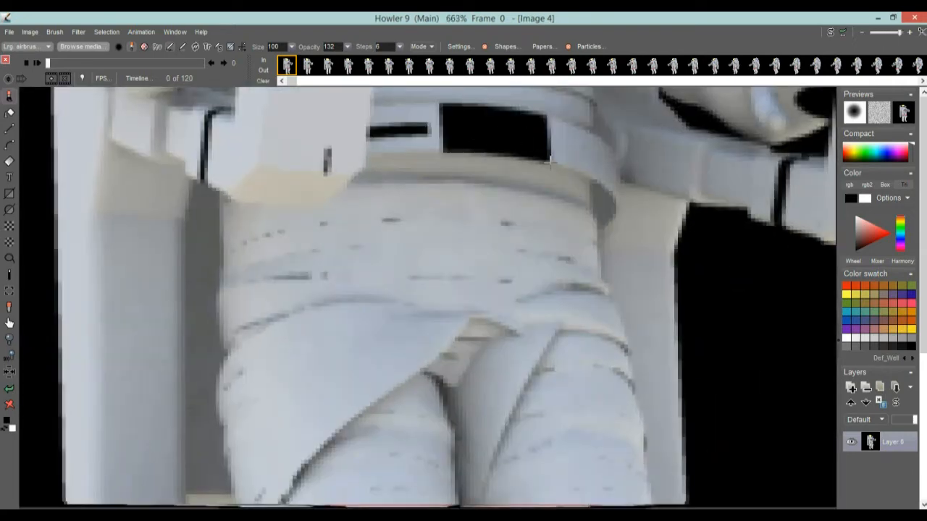
scroll(470, 196, down, 3)
scroll(507, 207, down, 3)
scroll(534, 211, up, 2)
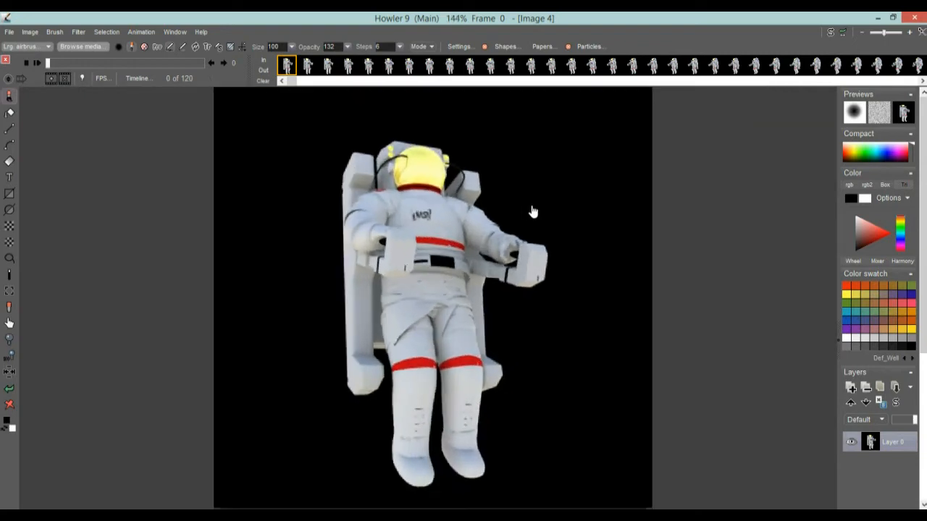
scroll(489, 218, down, 2)
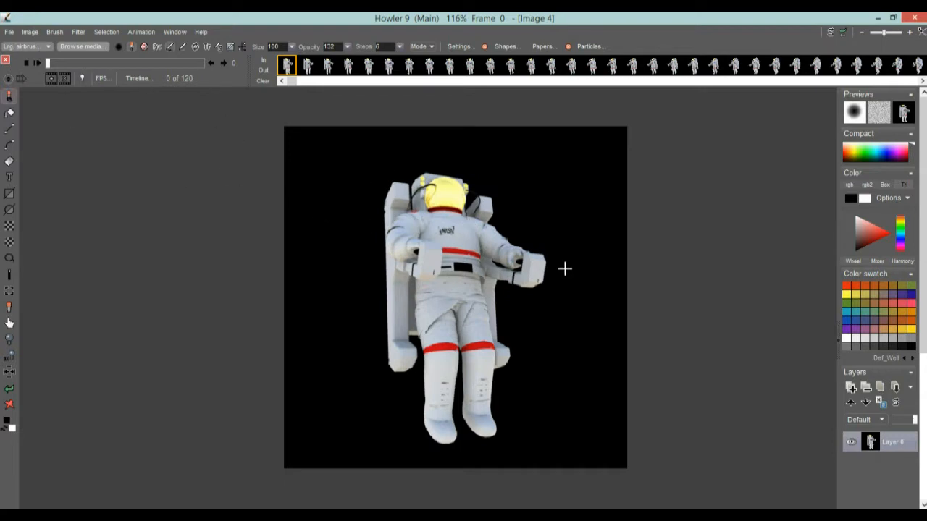
mouse_move(557, 251)
mouse_down()
mouse_move(465, 251)
mouse_move(544, 264)
mouse_up()
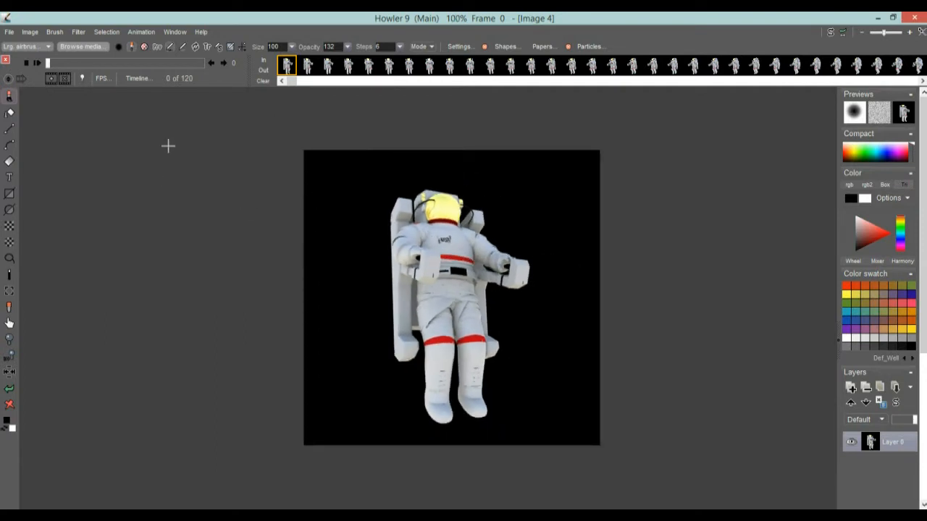
mouse_move(55, 63)
mouse_down()
mouse_move(143, 67)
mouse_move(42, 71)
mouse_up()
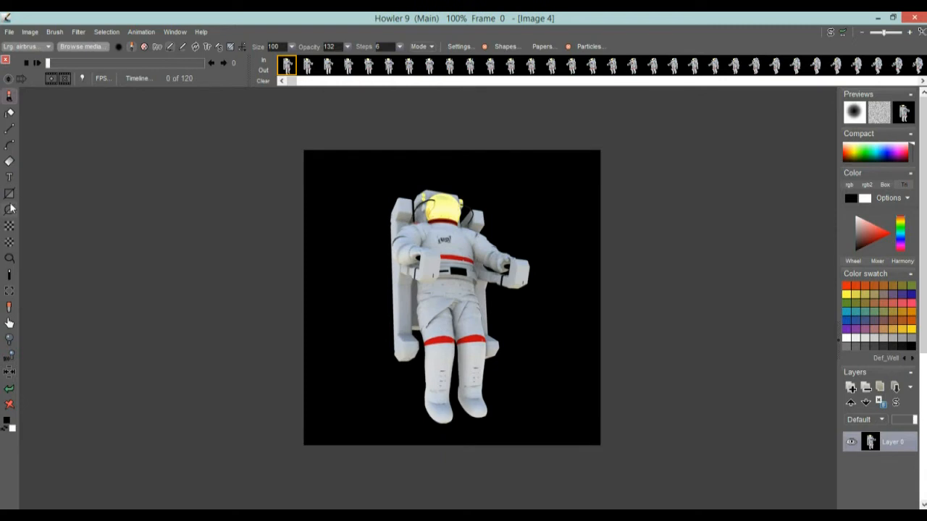
Capture the astronaut's upper body as a brush and stamp it twice on the canvas
click(10, 291)
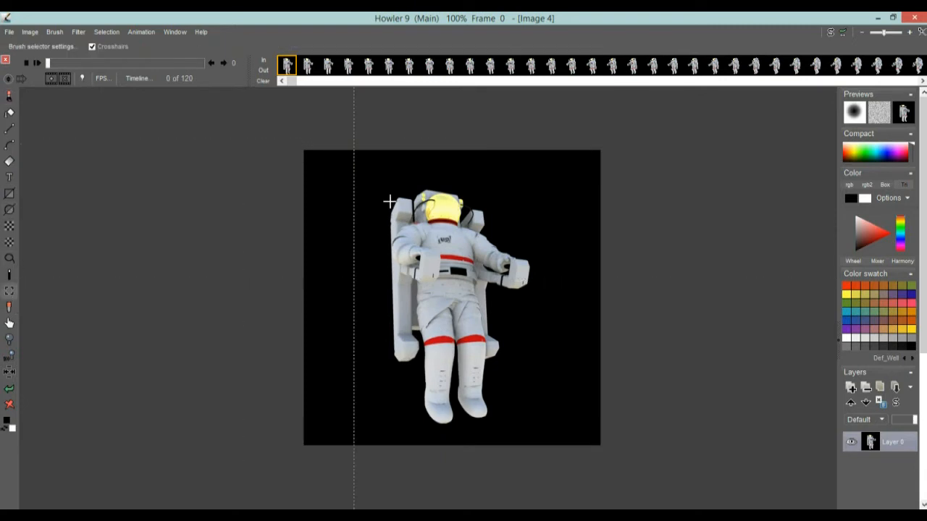
drag(378, 181, 497, 279)
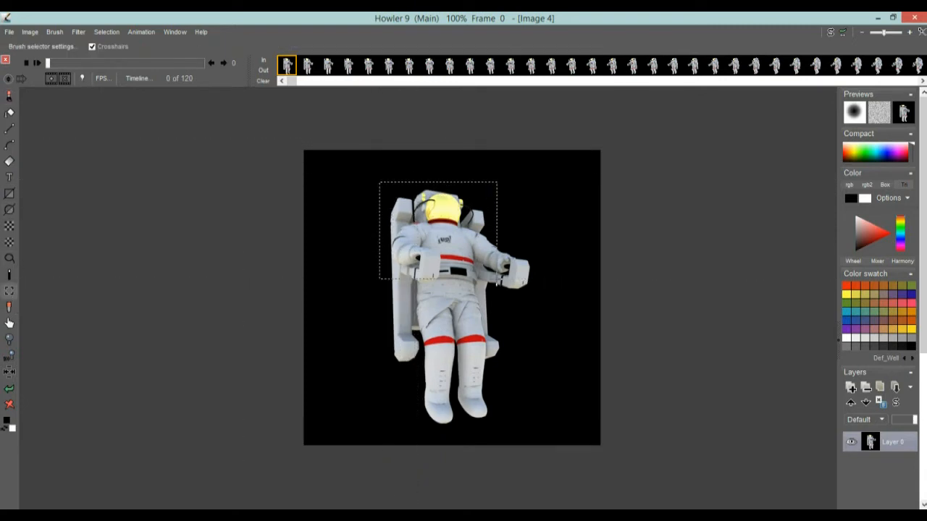
click(460, 244)
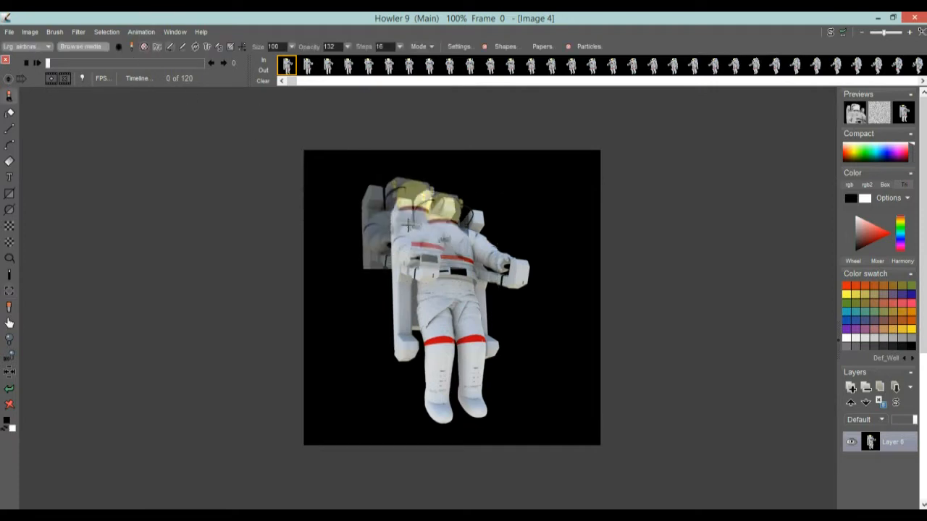
click(549, 204)
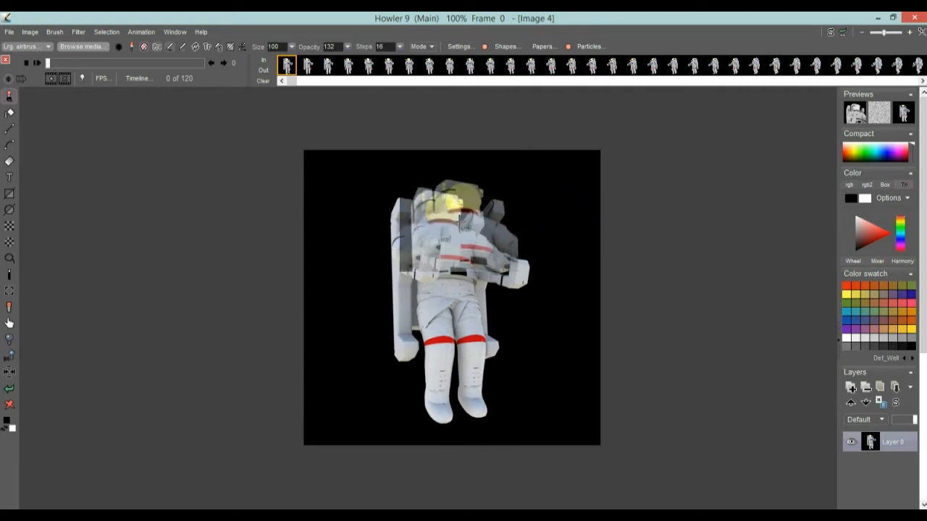
Set the brush opacity to 255
click(348, 46)
drag(319, 61, 355, 64)
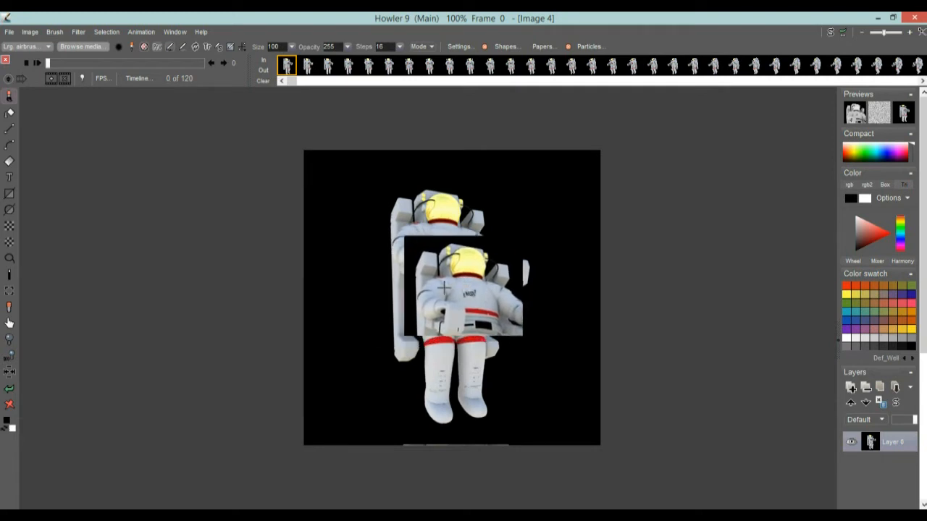
Open the brush selector settings, key the black background as the transparent secondary colour, and raise High pass slightly
click(10, 291)
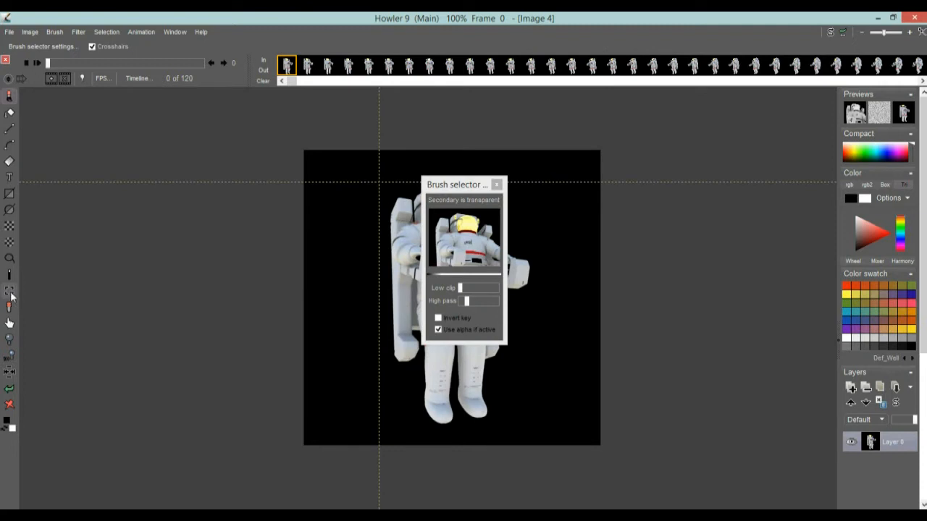
drag(454, 187, 243, 196)
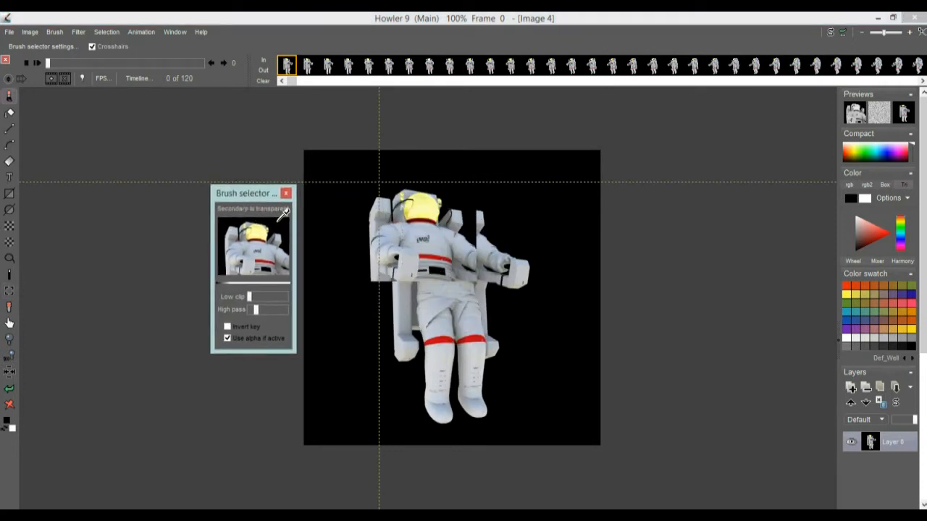
click(279, 219)
mouse_move(265, 228)
mouse_down()
mouse_move(250, 255)
mouse_move(240, 219)
mouse_move(249, 247)
mouse_move(228, 221)
mouse_move(288, 224)
mouse_move(272, 233)
mouse_move(282, 218)
mouse_move(270, 257)
mouse_up()
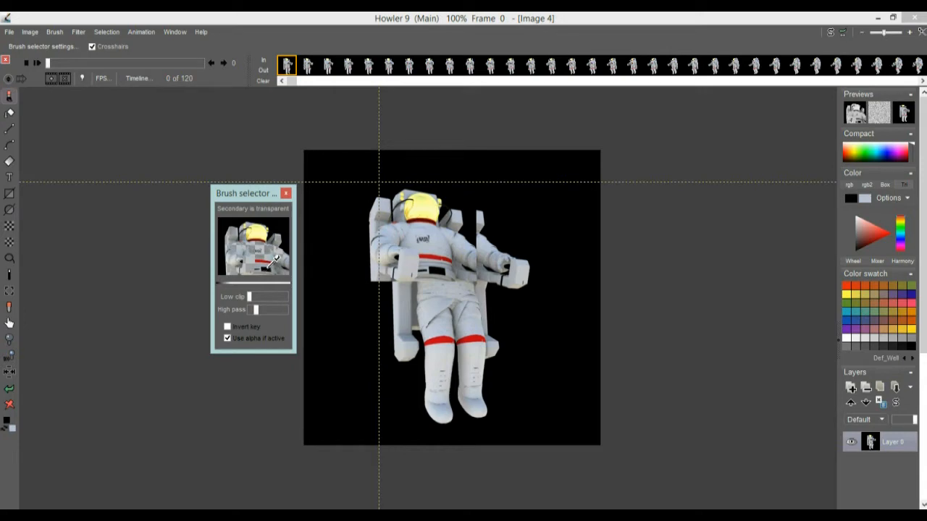
click(286, 216)
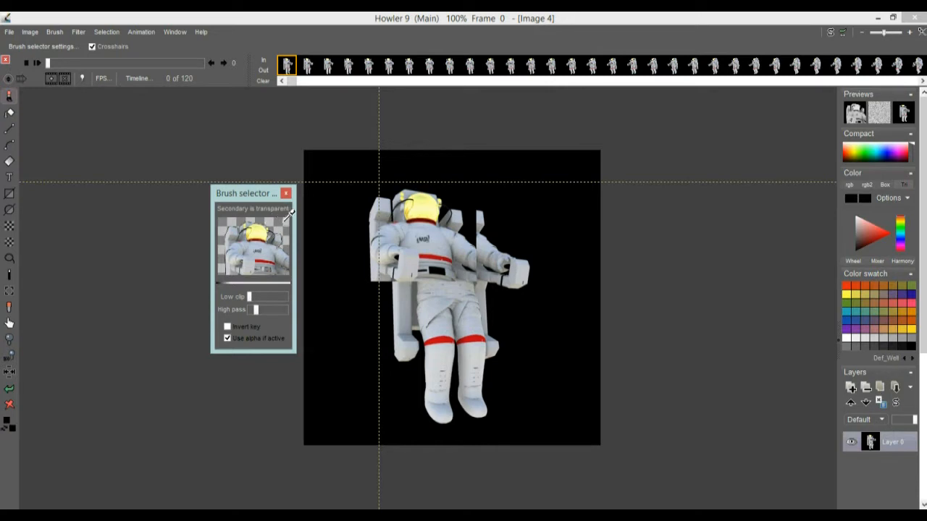
mouse_move(257, 314)
mouse_down()
mouse_move(247, 312)
mouse_move(263, 314)
mouse_up()
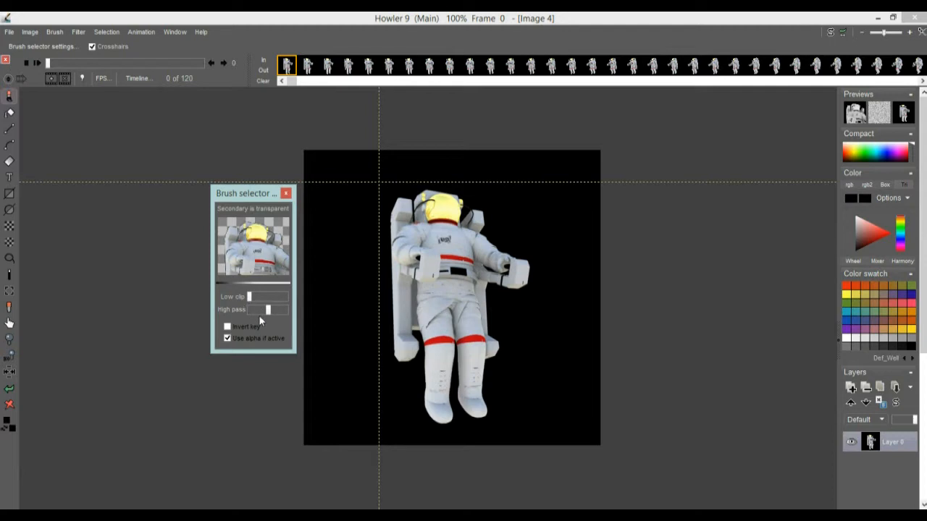
drag(265, 316, 258, 316)
drag(249, 194, 173, 280)
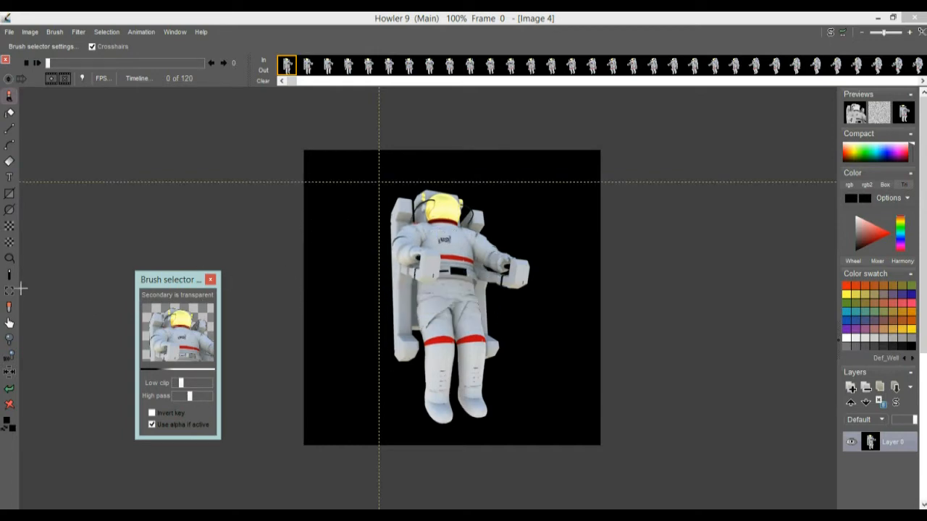
Capture the whole astronaut frame as a brush and store a managed copy in the brush buffer
drag(119, 63, 36, 67)
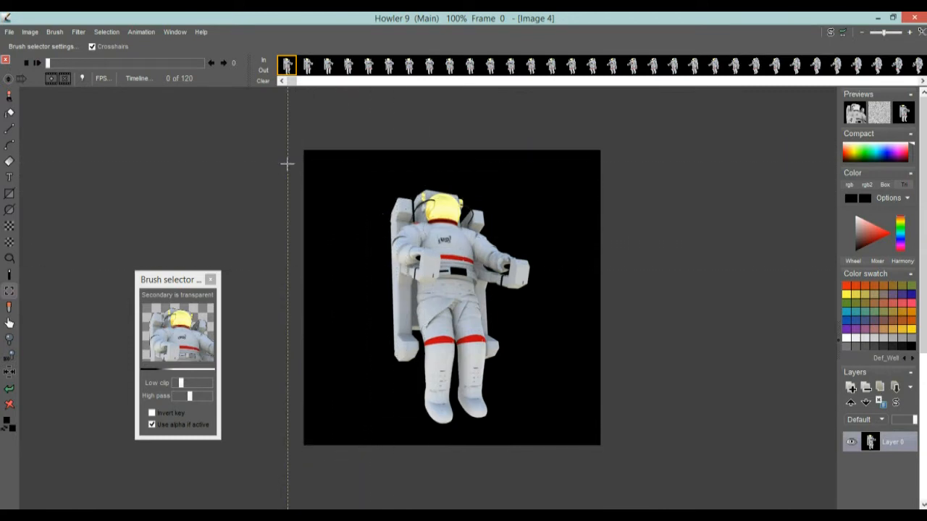
drag(290, 140, 642, 467)
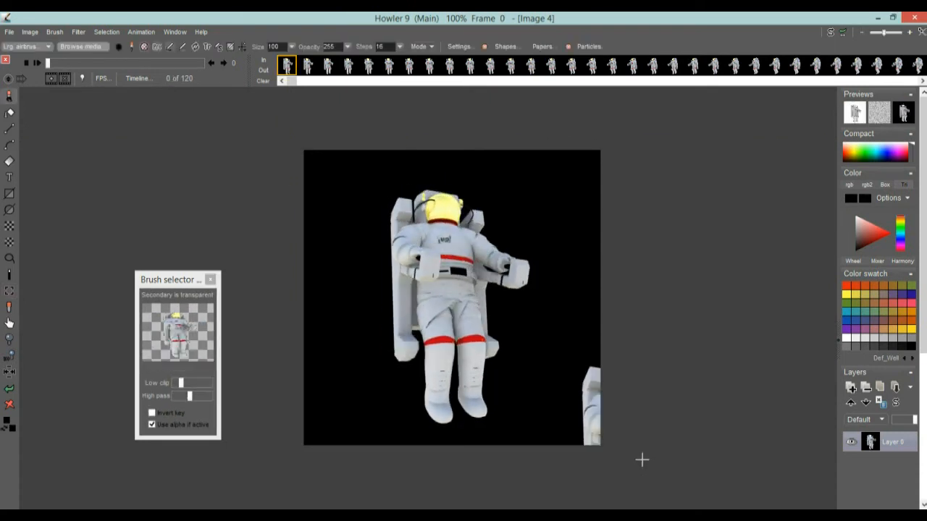
click(56, 33)
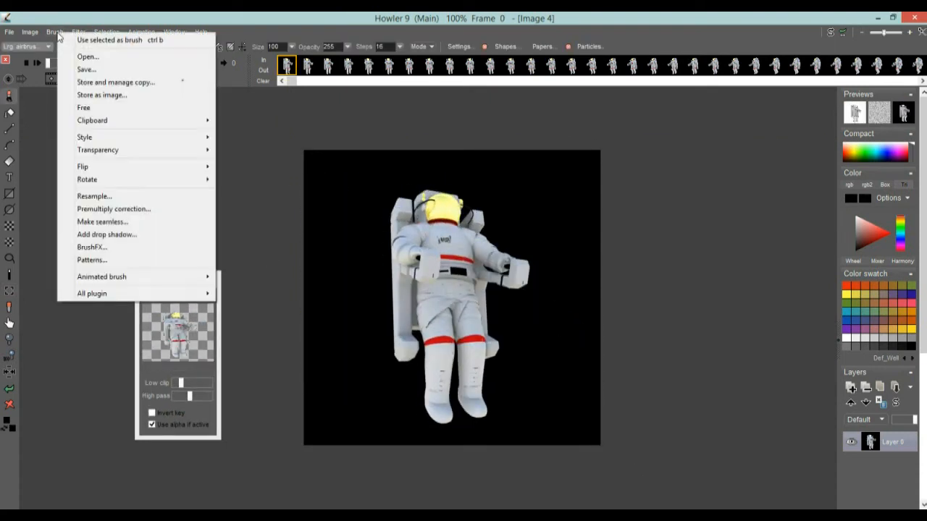
click(147, 84)
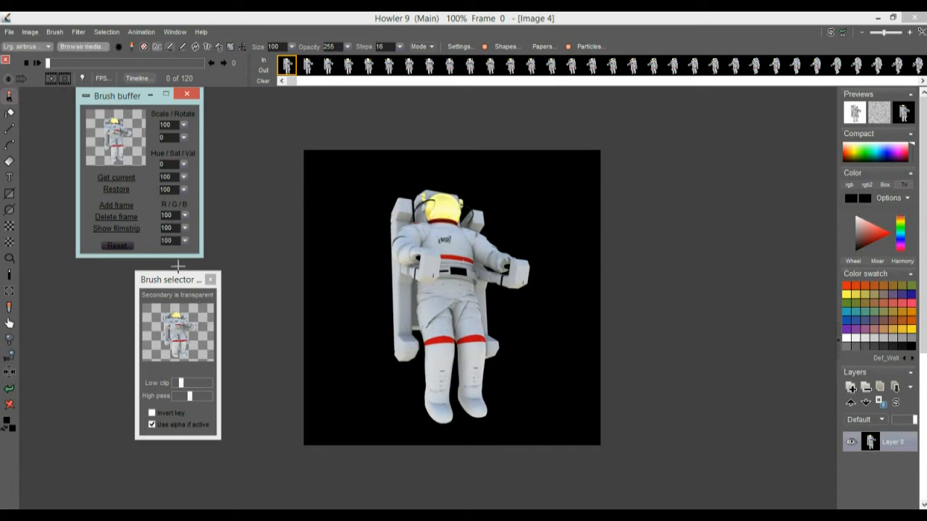
Browse the brush transparency options and stamp the astronaut brush once left of the original
click(81, 32)
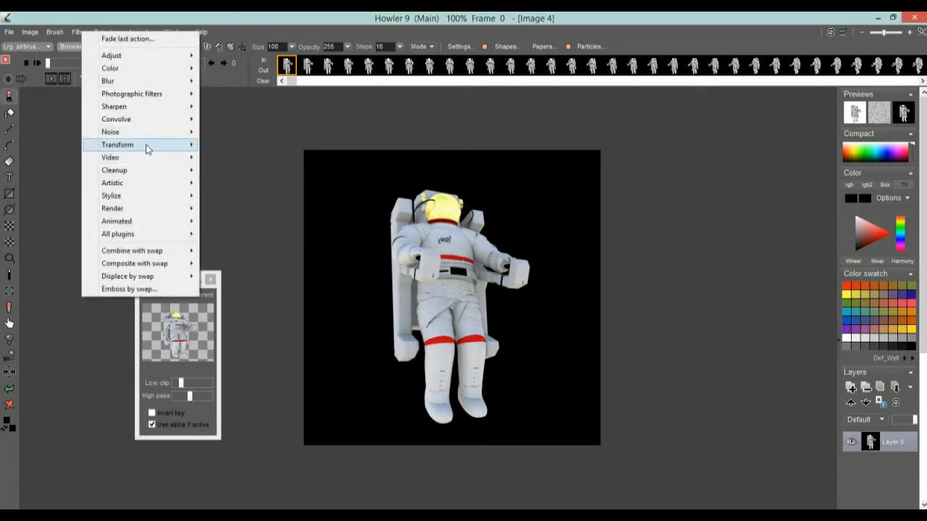
click(58, 32)
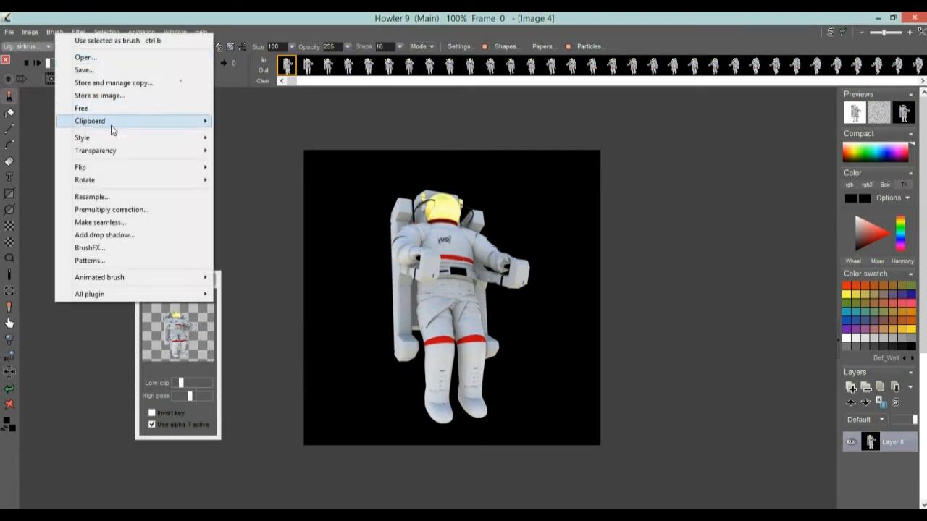
mouse_move(116, 154)
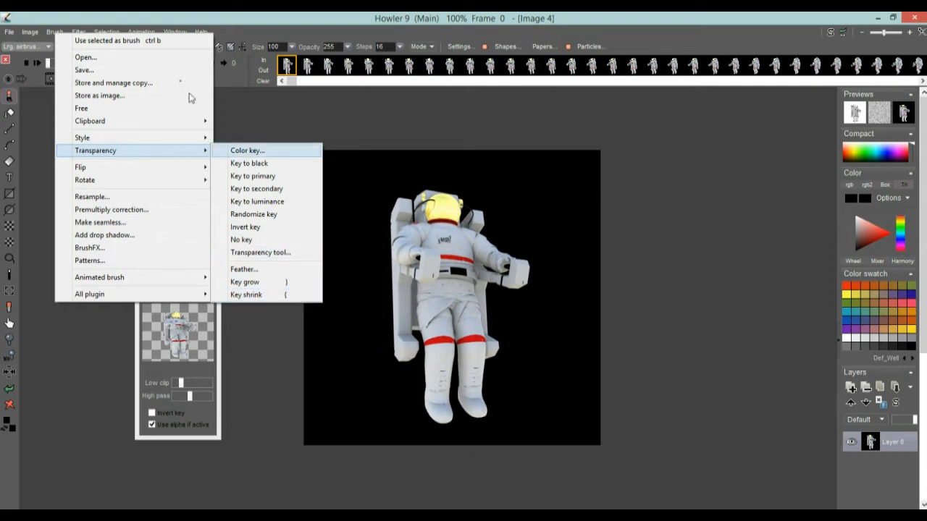
click(154, 16)
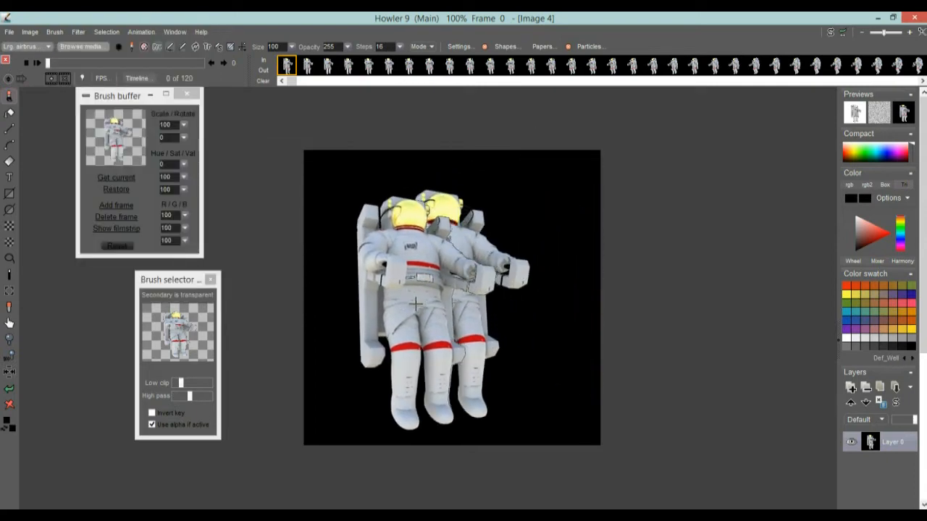
Paint a large black airbrush stroke over the zoomed-in legs with the round brush, then undo it
scroll(453, 296, up, 1)
scroll(452, 296, up, 5)
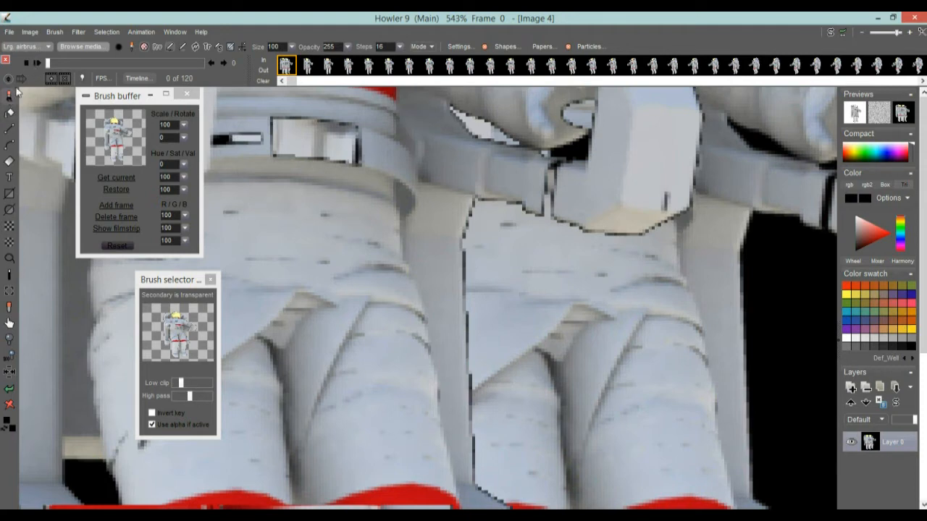
click(118, 46)
mouse_move(505, 231)
mouse_down()
mouse_move(341, 241)
mouse_move(304, 394)
mouse_move(352, 430)
mouse_up()
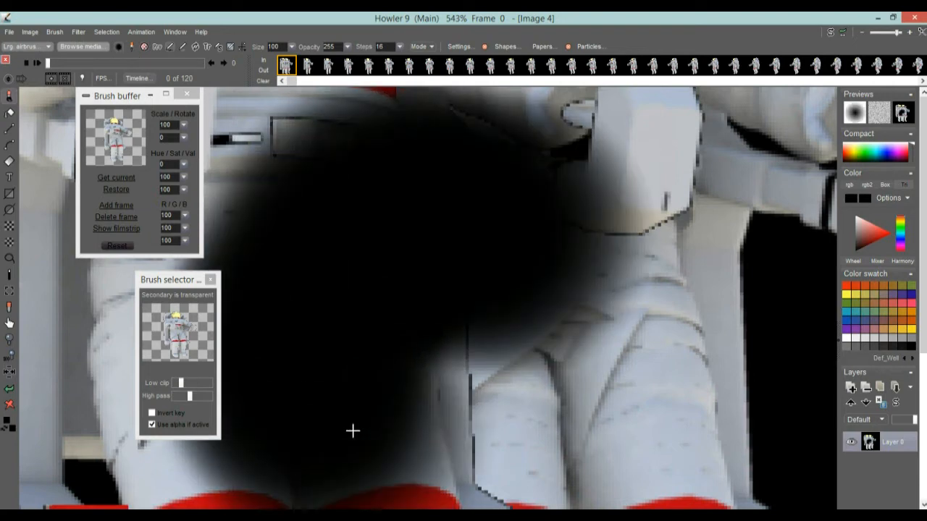
click(10, 389)
Set the brush size to 26, paint a black loop over the legs, and undo it
drag(290, 46, 243, 65)
mouse_move(505, 237)
mouse_down()
mouse_move(463, 217)
mouse_move(347, 500)
mouse_move(534, 253)
mouse_move(462, 255)
mouse_up()
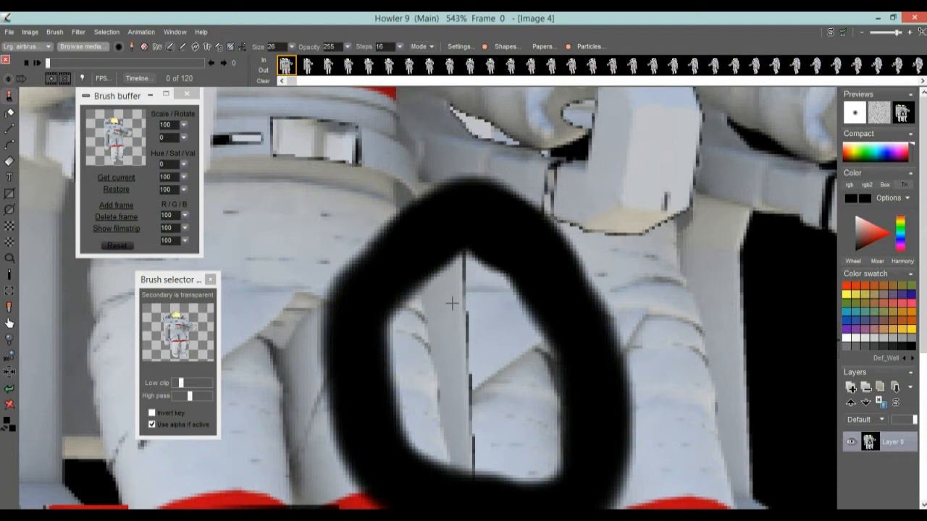
click(10, 391)
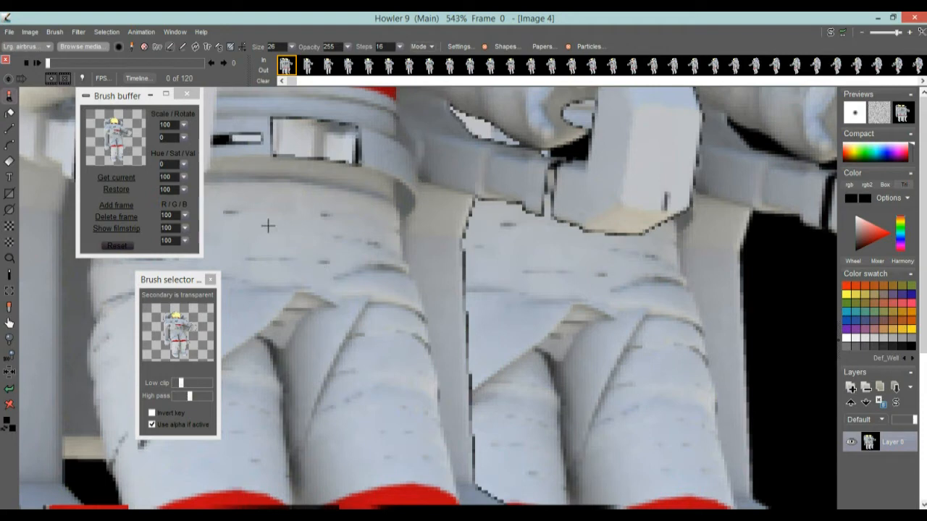
Pick the stored astronaut brush from the buffer and apply Key shrink to its transparency, dismissing the notice
click(120, 137)
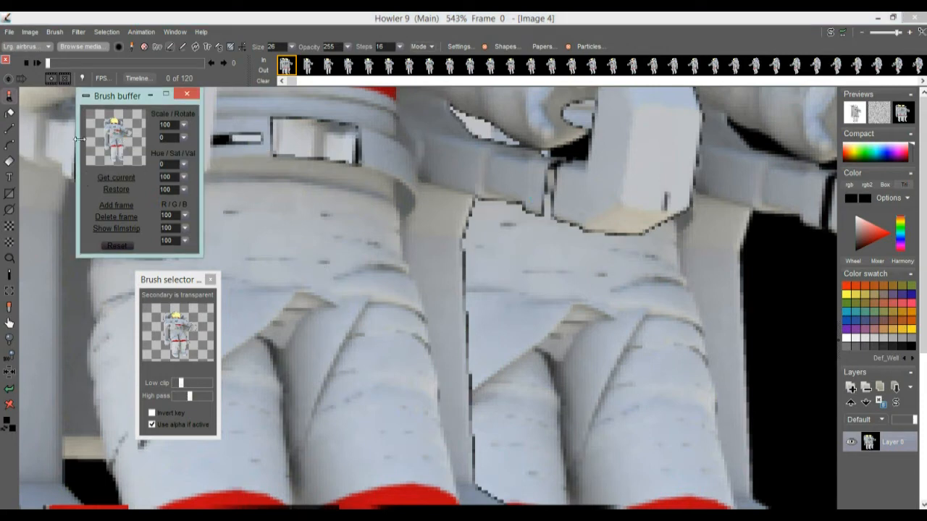
click(77, 32)
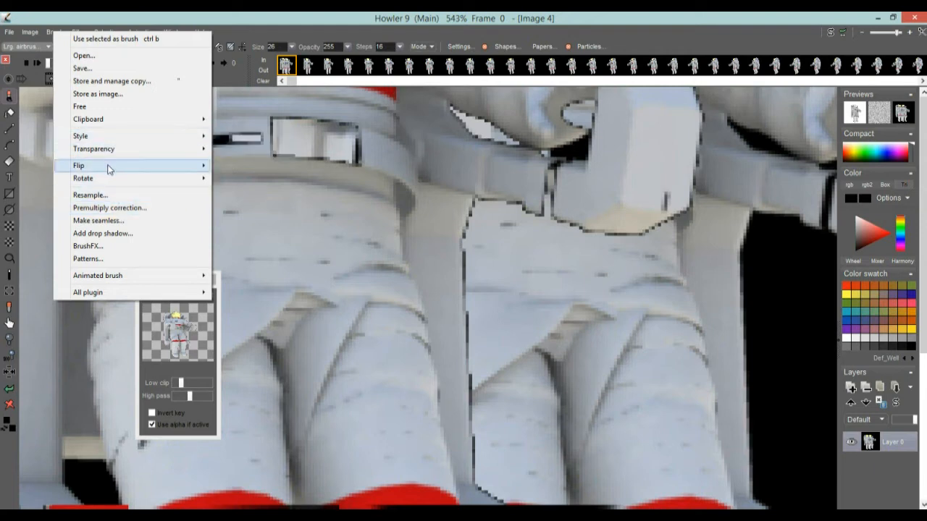
mouse_move(112, 180)
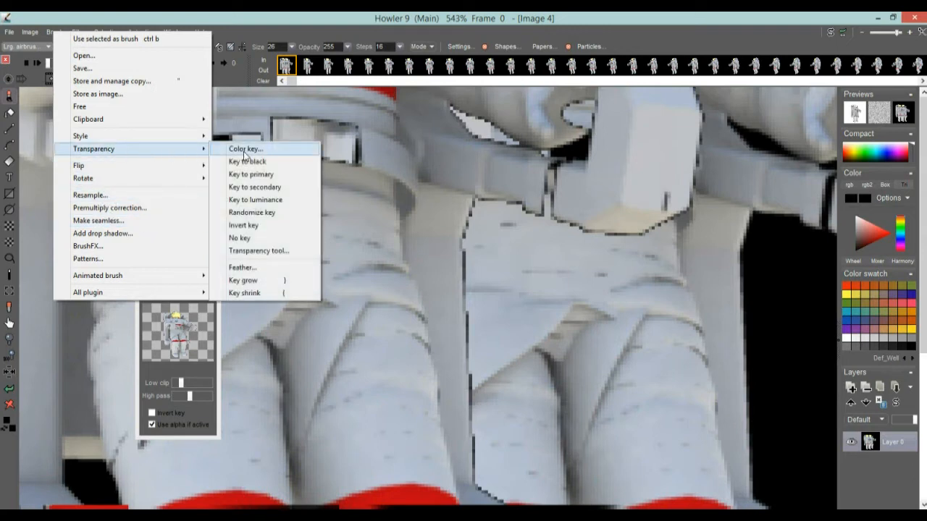
click(258, 294)
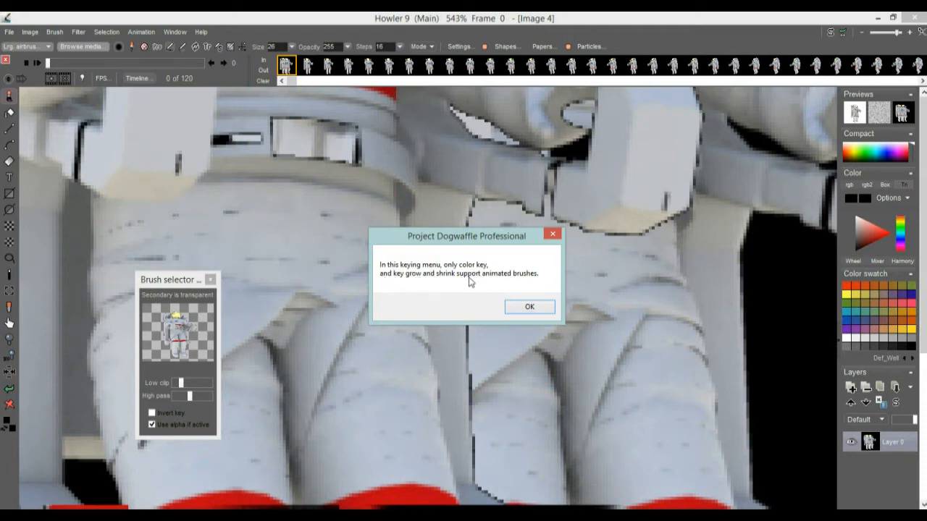
click(530, 307)
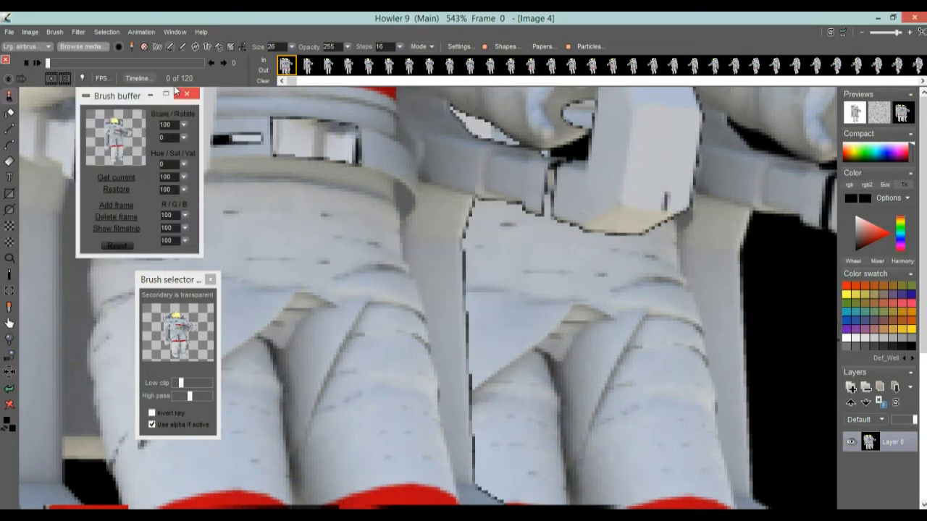
Move the Brush buffer panel aside, zoom out to the whole frame, and undo the astronaut stamp
mouse_move(102, 105)
mouse_down()
mouse_move(48, 197)
mouse_move(99, 282)
mouse_move(72, 306)
mouse_move(79, 300)
mouse_up()
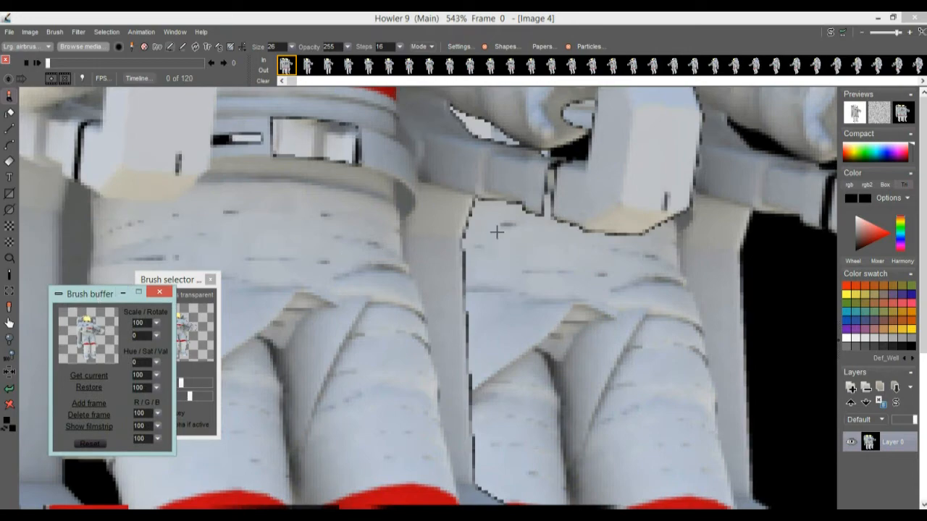
scroll(562, 209, down, 5)
scroll(500, 249, up, 3)
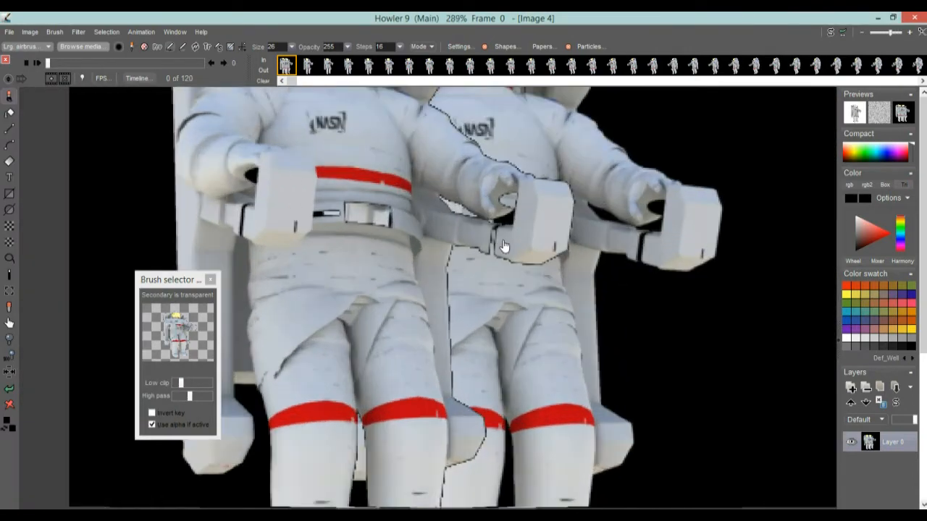
scroll(486, 249, down, 2)
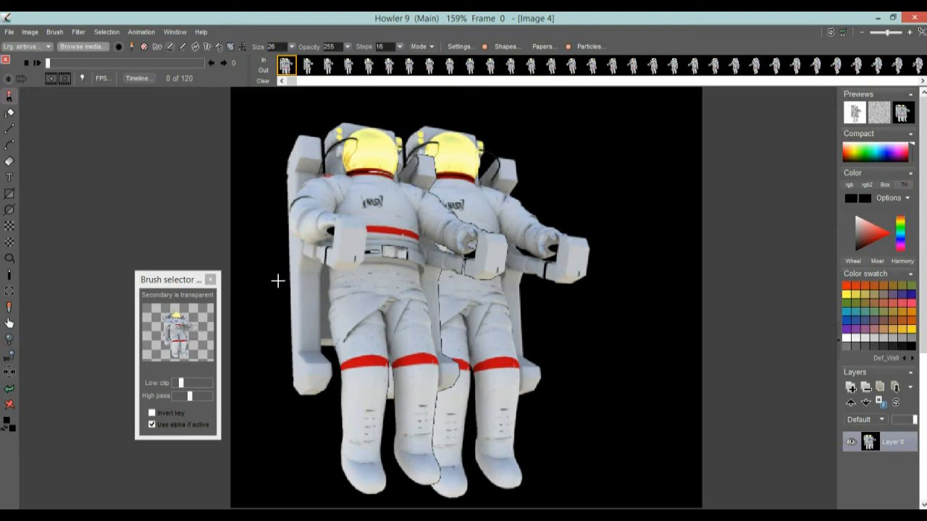
click(10, 391)
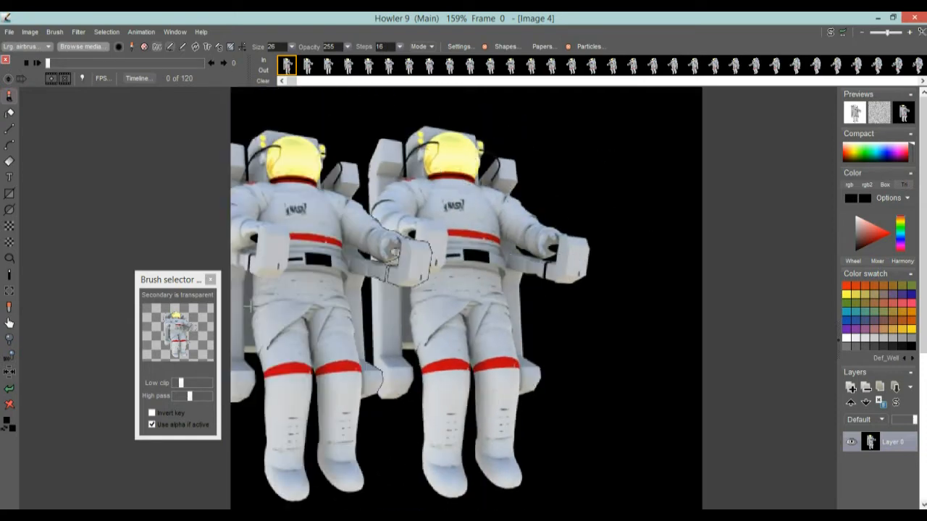
Close the Brush selector panel and move the Brush buffer panel to the upper left
drag(152, 284, 65, 293)
click(194, 16)
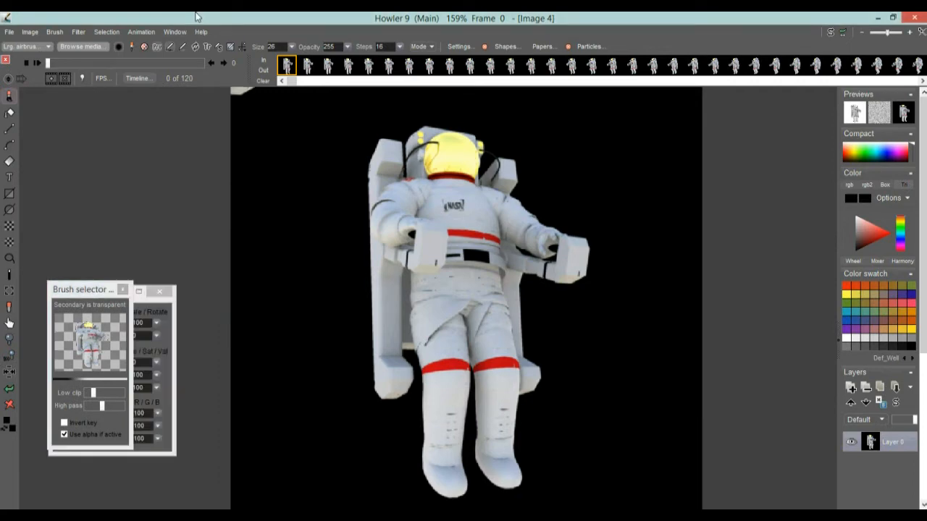
drag(62, 292, 53, 125)
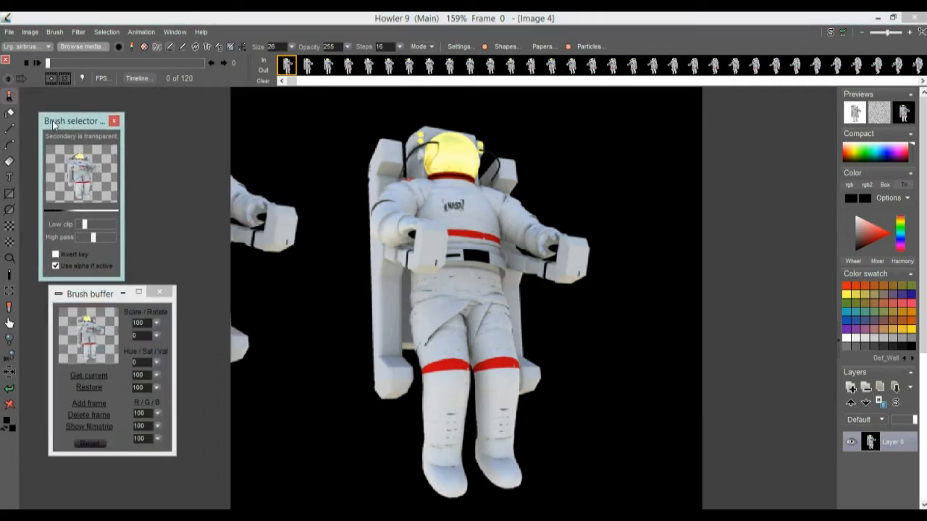
click(114, 122)
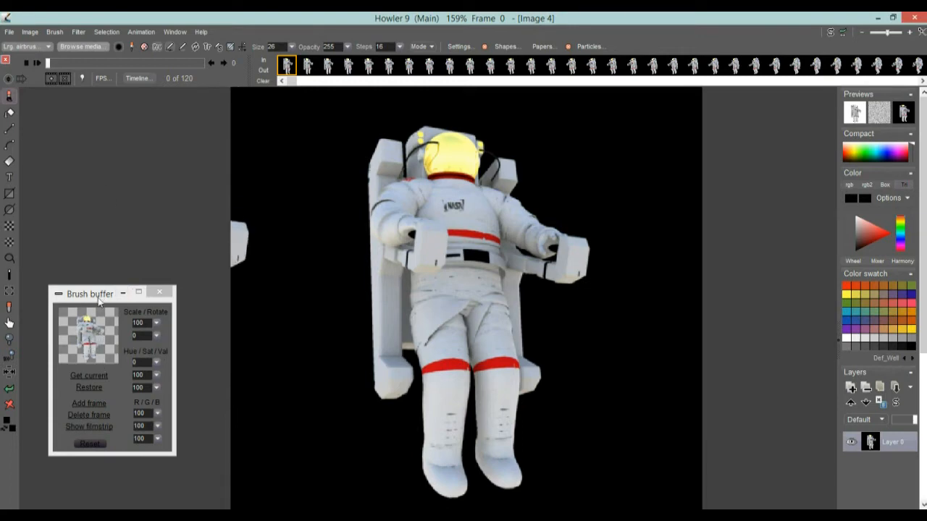
mouse_move(90, 297)
mouse_down()
mouse_move(83, 98)
mouse_move(81, 126)
mouse_up()
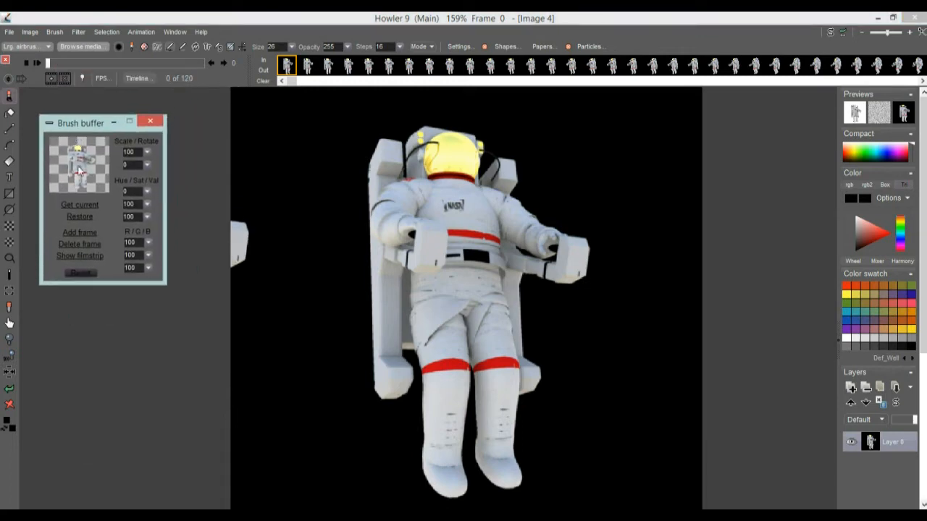
Show the brush buffer's filmstrip and scroll through its astronaut frames
click(92, 256)
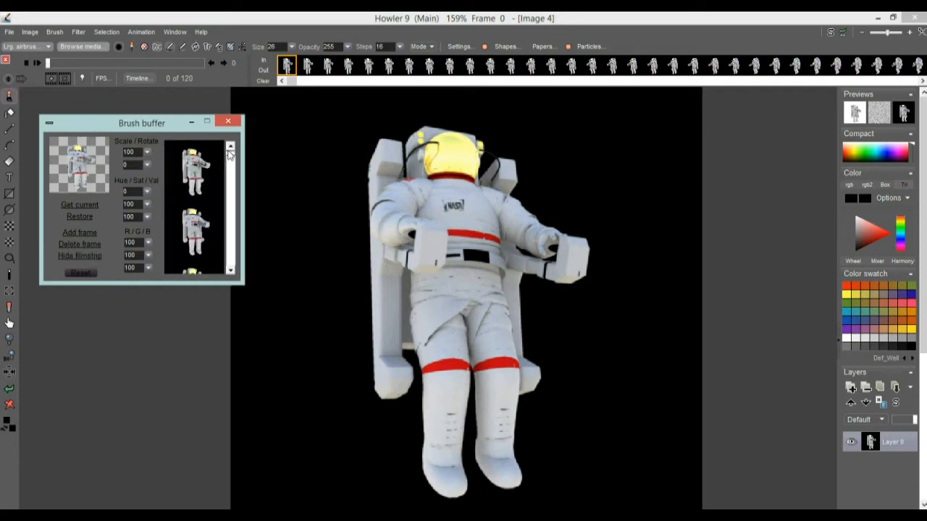
click(232, 270)
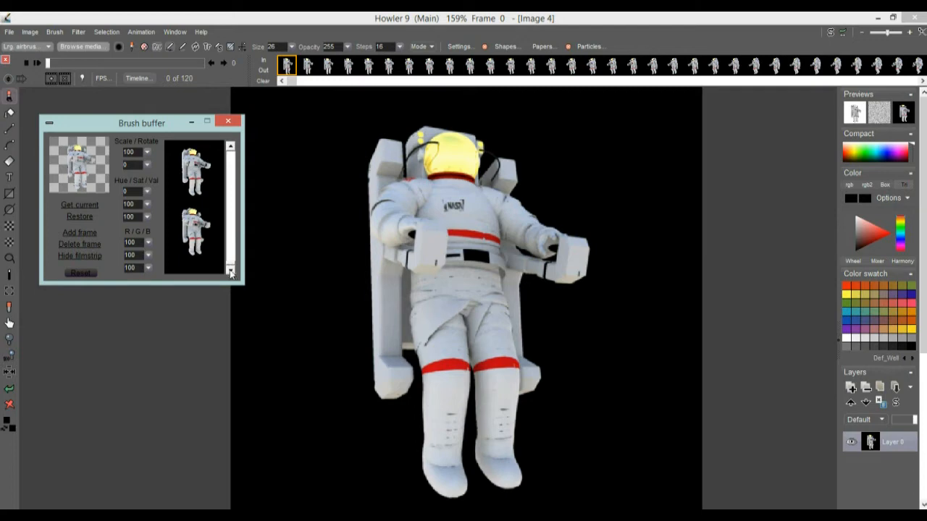
drag(230, 265, 231, 147)
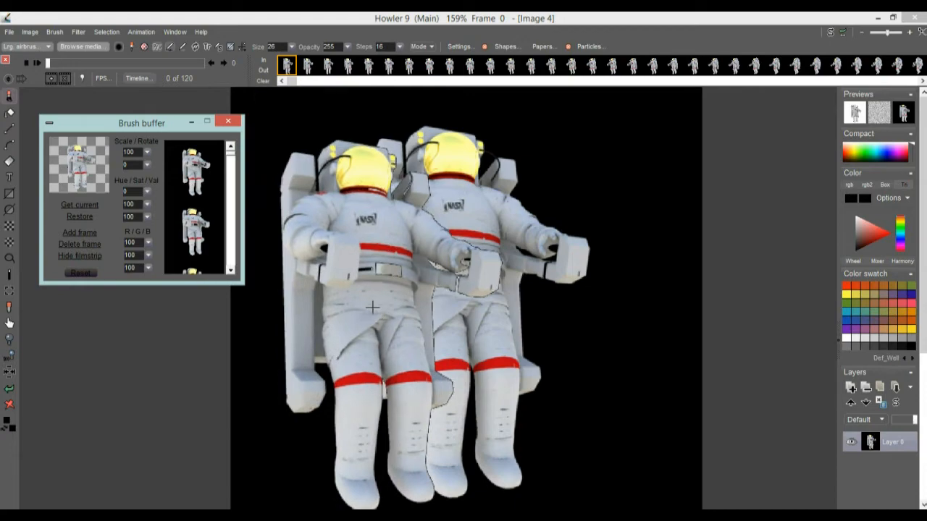
Paint upward strokes with the animated astronaut brush, the second with Steps set to 6
mouse_move(360, 301)
mouse_down()
mouse_move(454, 305)
mouse_move(630, 340)
mouse_move(536, 305)
mouse_move(355, 304)
mouse_move(408, 354)
mouse_move(625, 268)
mouse_move(611, 341)
mouse_move(463, 344)
mouse_move(662, 311)
mouse_move(548, 321)
mouse_move(424, 311)
mouse_move(397, 177)
mouse_move(418, 91)
mouse_up()
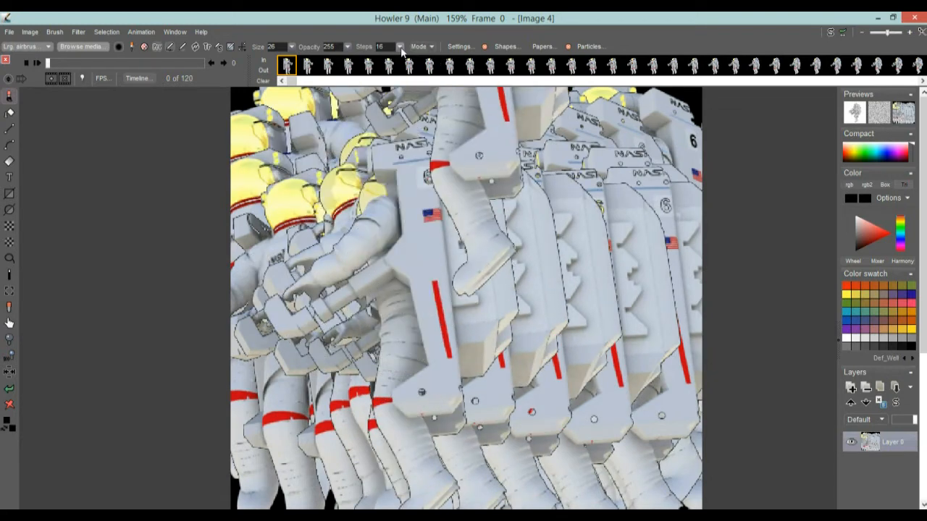
click(400, 48)
drag(337, 62, 333, 65)
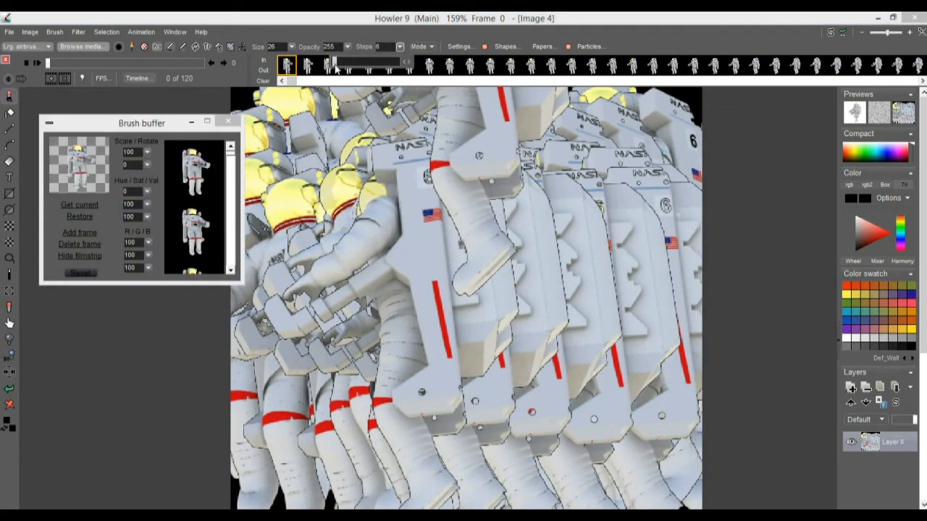
mouse_move(324, 324)
mouse_down()
mouse_move(368, 335)
mouse_move(565, 342)
mouse_move(524, 296)
mouse_move(387, 350)
mouse_move(393, 311)
mouse_move(478, 268)
mouse_move(552, 297)
mouse_move(389, 297)
mouse_move(414, 166)
mouse_move(318, 91)
mouse_up()
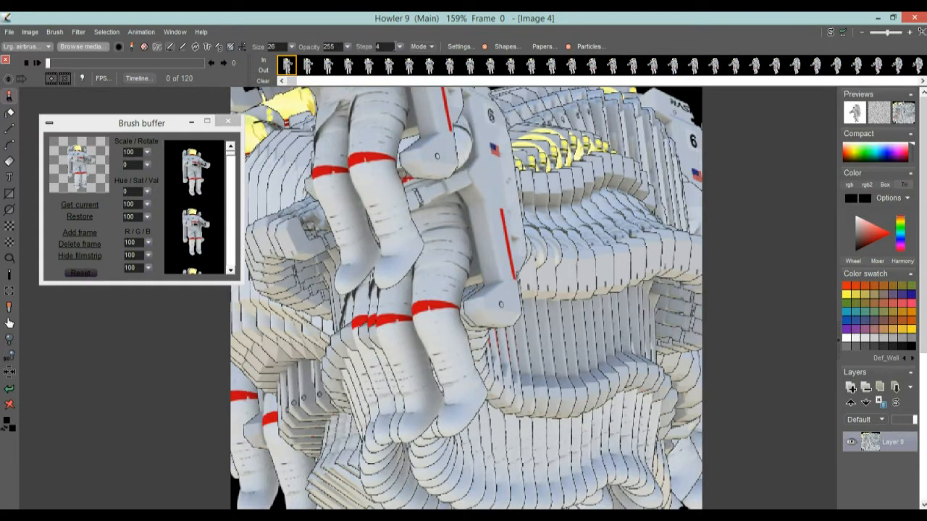
Set Steps to 0 and paint a stroke across the upper astronauts
click(400, 47)
click(333, 63)
mouse_move(338, 93)
mouse_down()
mouse_move(396, 355)
mouse_move(575, 313)
mouse_move(463, 109)
mouse_up()
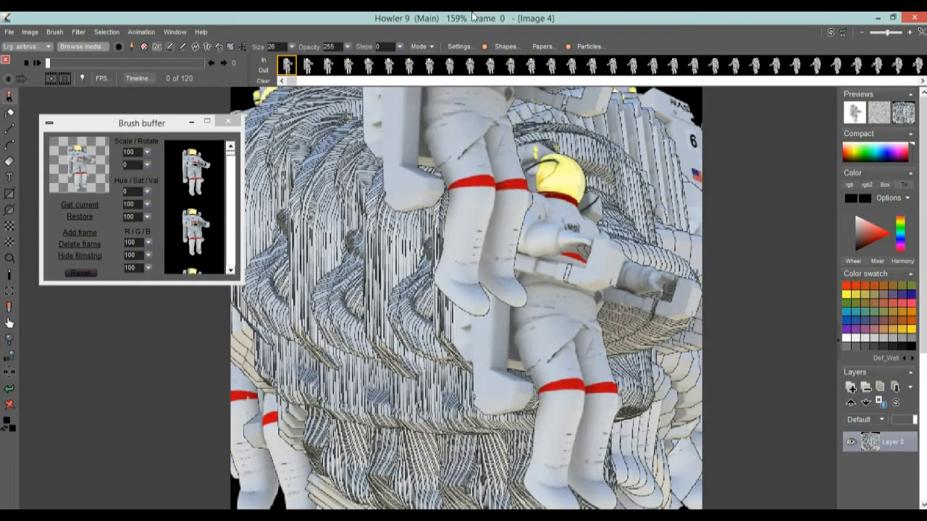
Set the brush opacity to 108 and paint a long diagonal stroke
click(348, 47)
drag(346, 62, 309, 64)
mouse_move(304, 120)
mouse_down()
mouse_move(407, 345)
mouse_move(536, 327)
mouse_move(238, 334)
mouse_move(409, 317)
mouse_move(515, 320)
mouse_up()
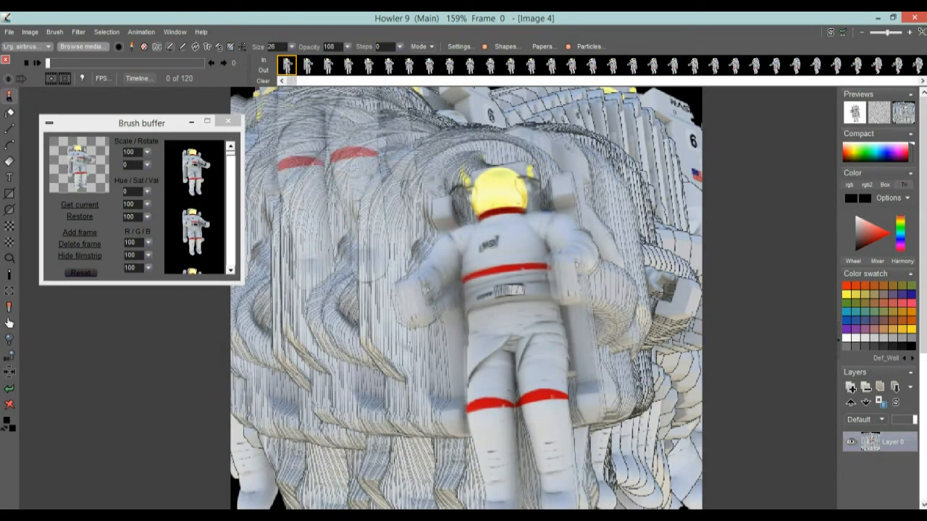
Set the brush size to 12 and paint a short horizontal stroke
click(292, 48)
drag(237, 64, 232, 64)
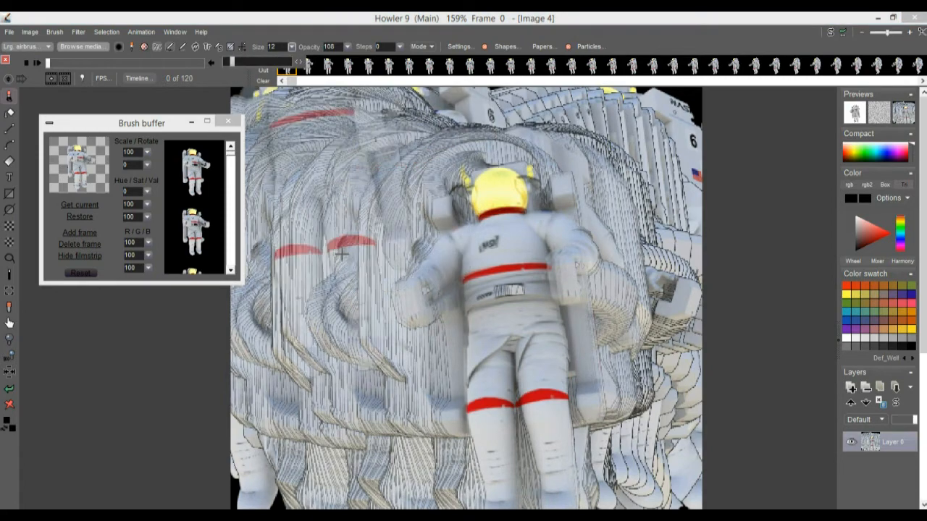
drag(333, 315, 453, 326)
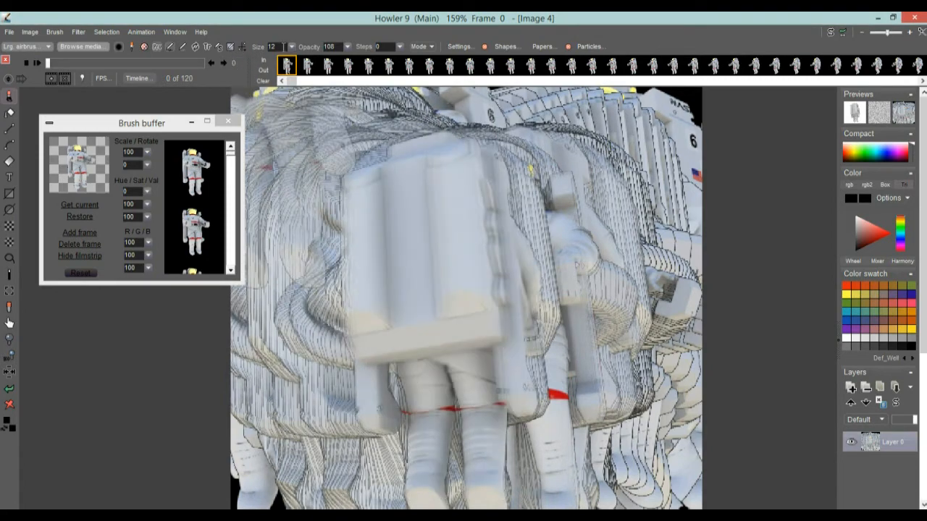
Set the brush size to 53 and paint a diagonal stroke down the canvas
click(292, 47)
mouse_move(233, 64)
mouse_down()
mouse_move(266, 69)
mouse_move(341, 246)
mouse_move(339, 317)
mouse_move(412, 327)
mouse_move(451, 316)
mouse_move(424, 237)
mouse_move(449, 316)
mouse_move(436, 315)
mouse_move(515, 291)
mouse_move(402, 302)
mouse_move(372, 291)
mouse_move(238, 90)
mouse_up()
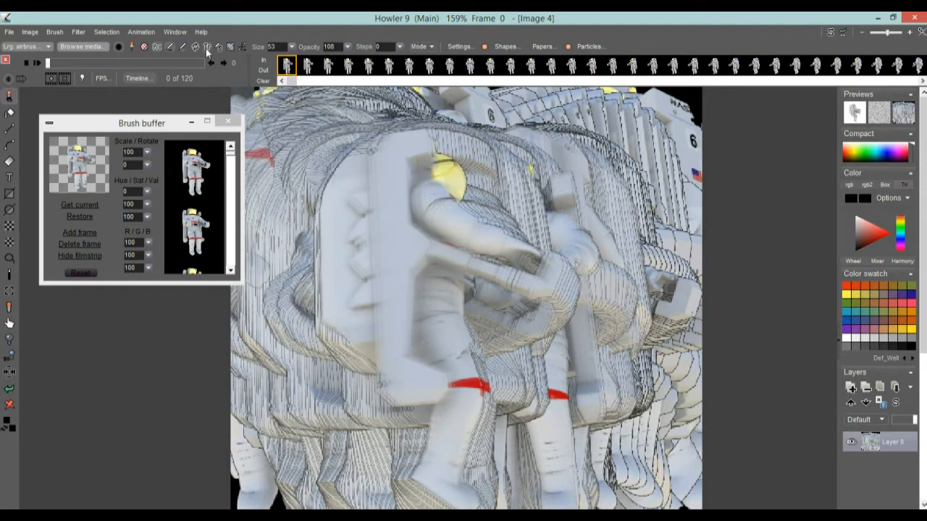
mouse_move(340, 174)
mouse_down()
mouse_move(378, 215)
mouse_move(463, 238)
mouse_move(521, 218)
mouse_move(658, 273)
mouse_move(662, 322)
mouse_move(543, 369)
mouse_move(530, 366)
mouse_up()
Set the brush size to 26, paint a short stroke, and undo the last two strokes
click(292, 48)
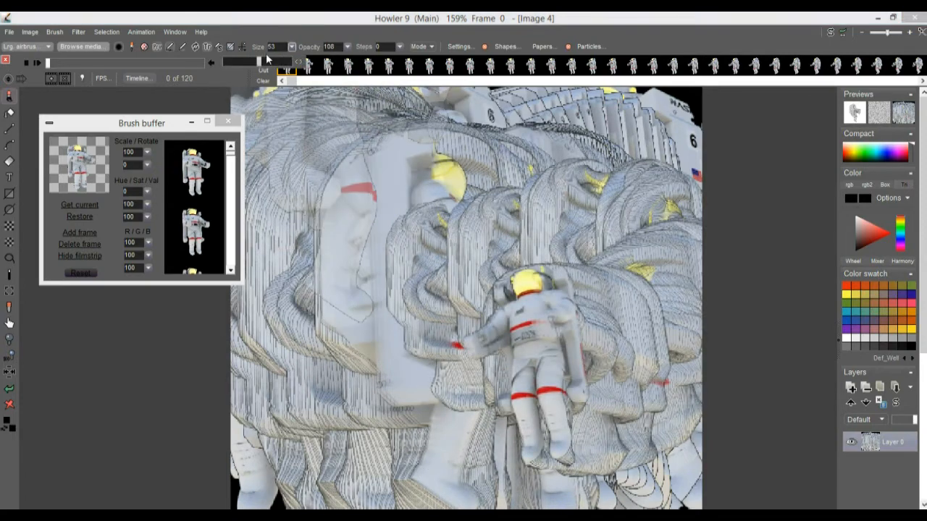
click(282, 63)
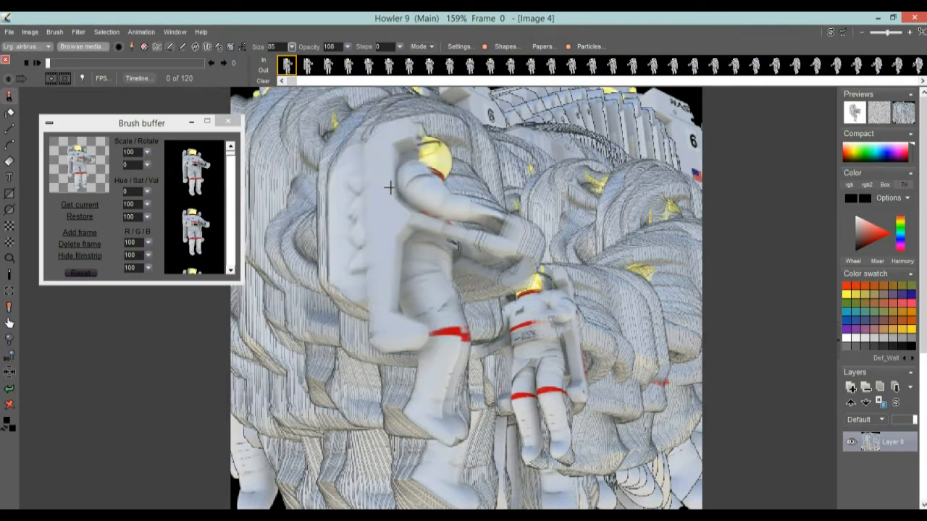
click(293, 47)
click(244, 64)
mouse_move(311, 181)
mouse_down()
mouse_move(384, 246)
mouse_move(463, 261)
mouse_move(338, 281)
mouse_up()
key(ctrl+z)
key(ctrl+z)
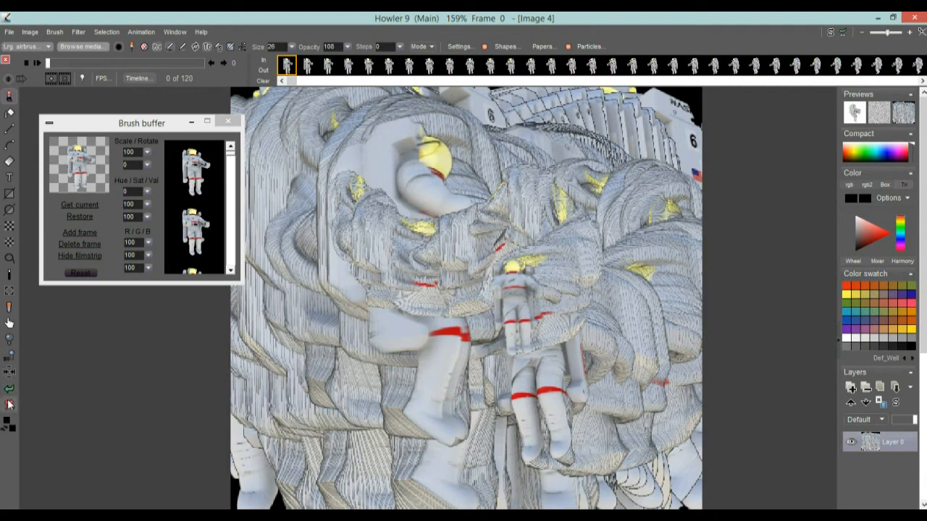
Clear the canvas and load cropping and rotating an animation.avi as a new animation with all its frames
click(9, 403)
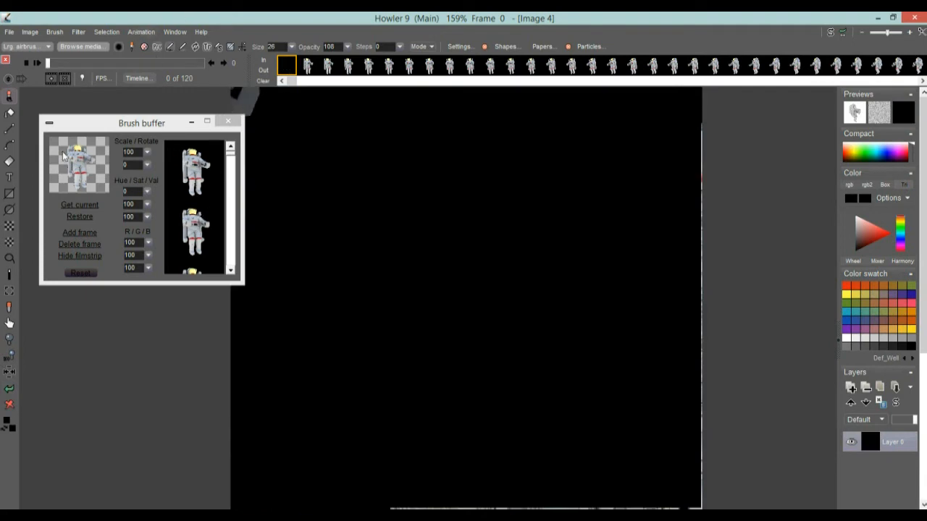
click(139, 32)
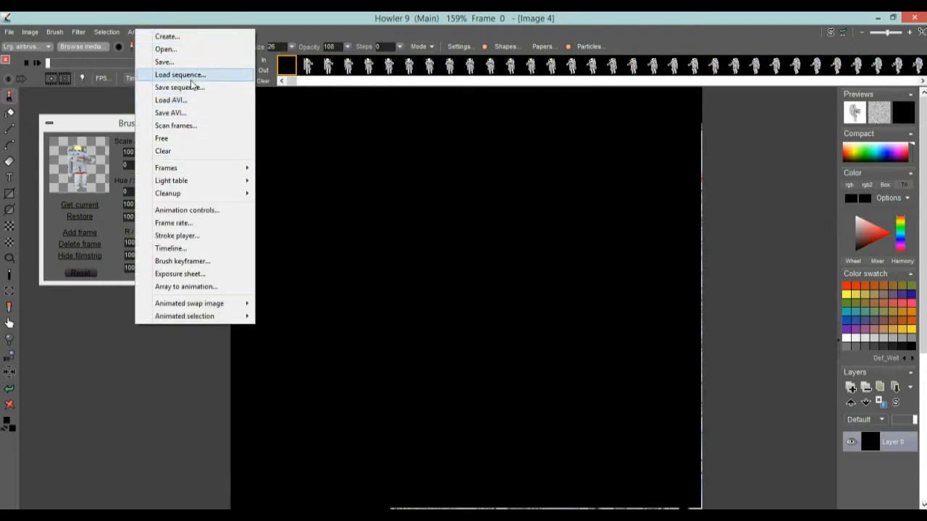
click(171, 100)
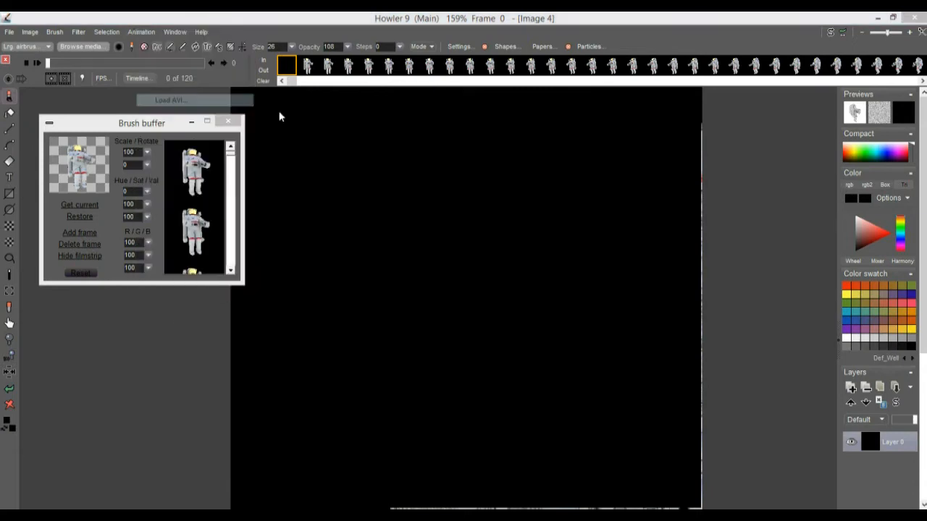
click(682, 296)
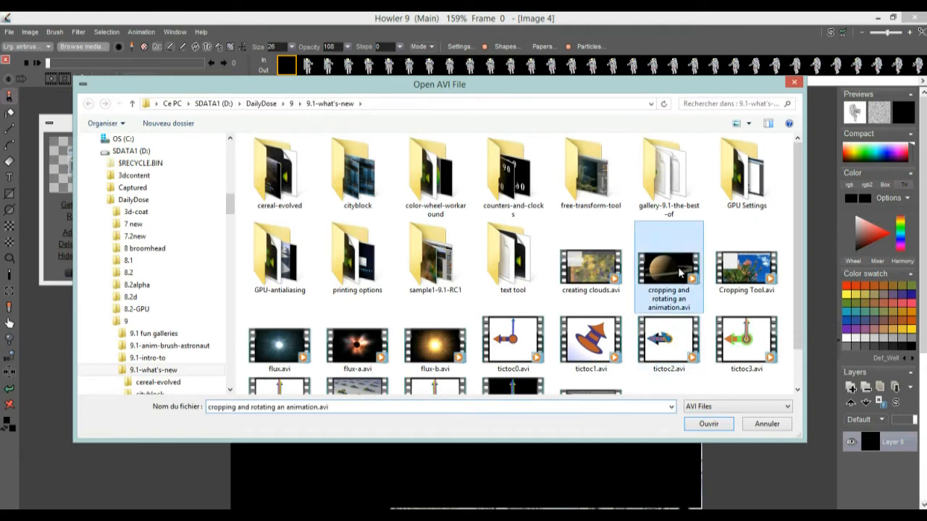
click(731, 424)
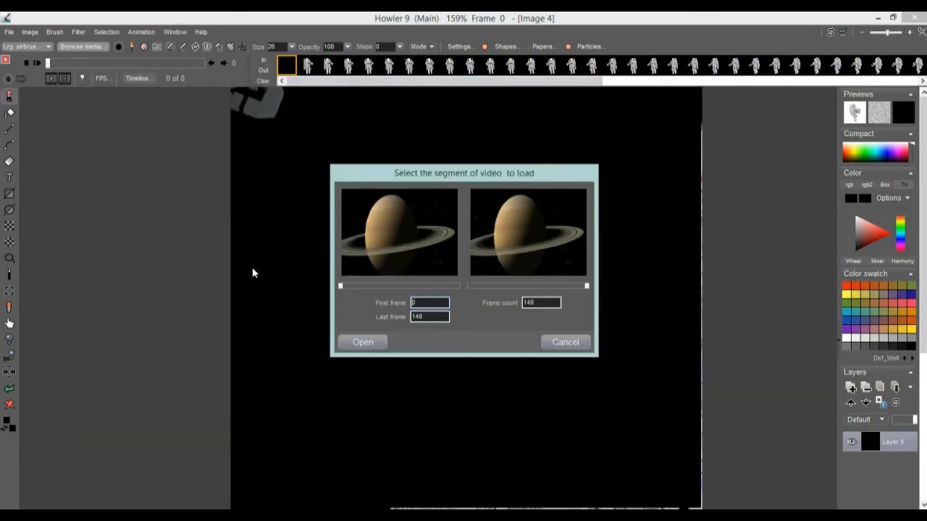
click(362, 341)
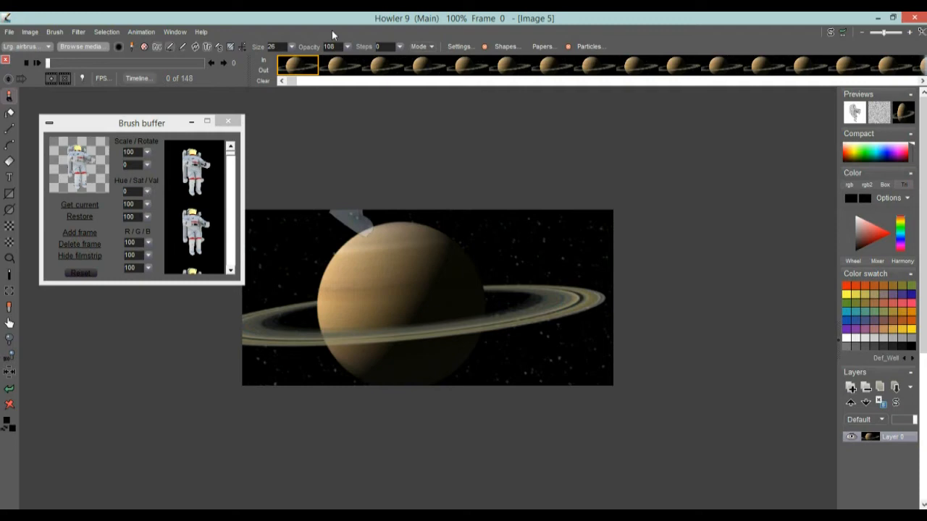
Set the brush opacity to 255 and lower the brush buffer's value to 40
click(348, 47)
drag(308, 62, 386, 63)
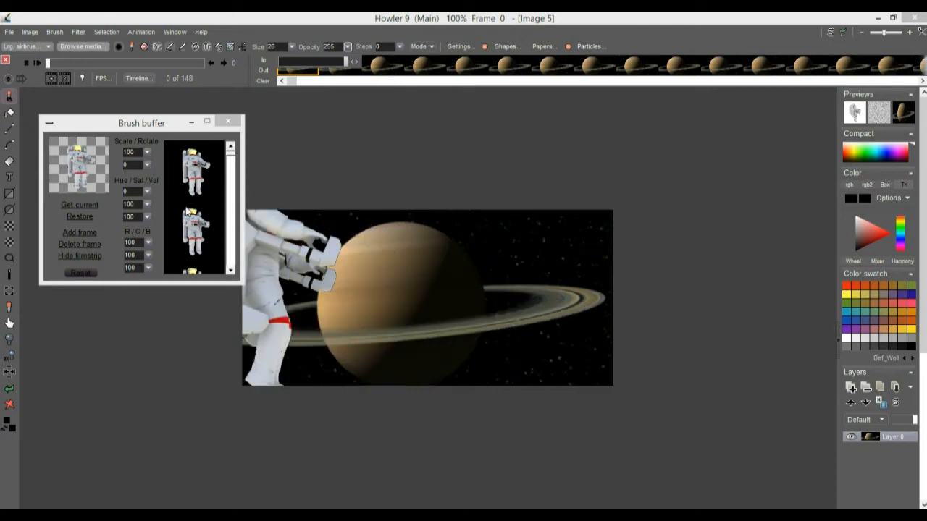
click(147, 220)
click(146, 190)
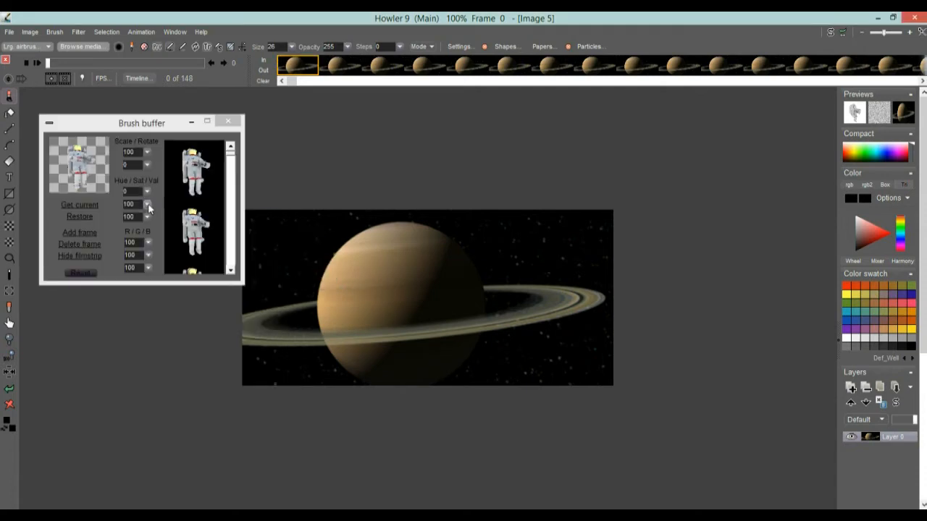
click(148, 216)
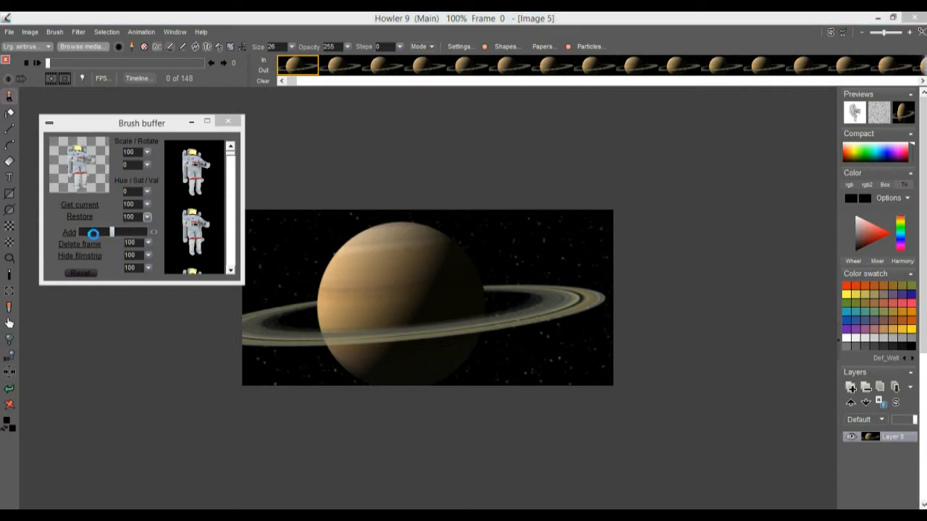
click(92, 234)
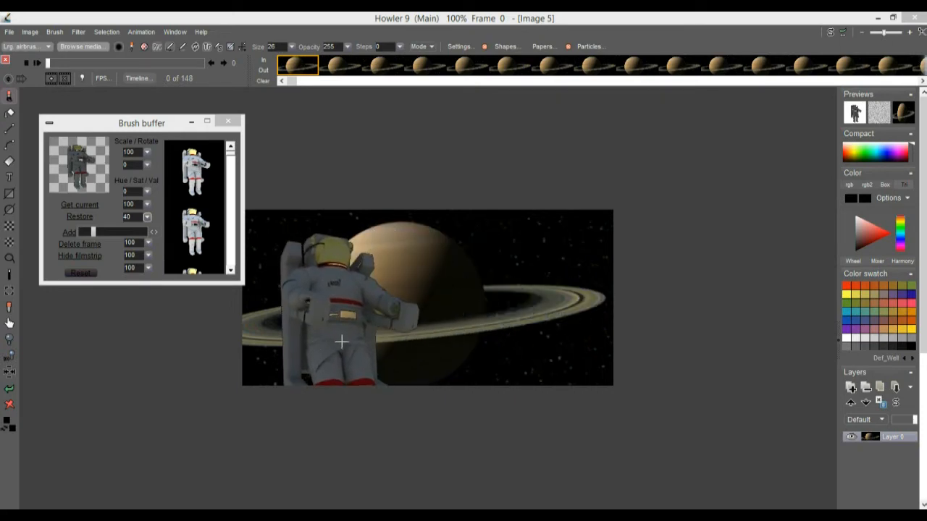
Set the brush buffer scale to 44 and paint a looping stroke across Saturn
click(146, 153)
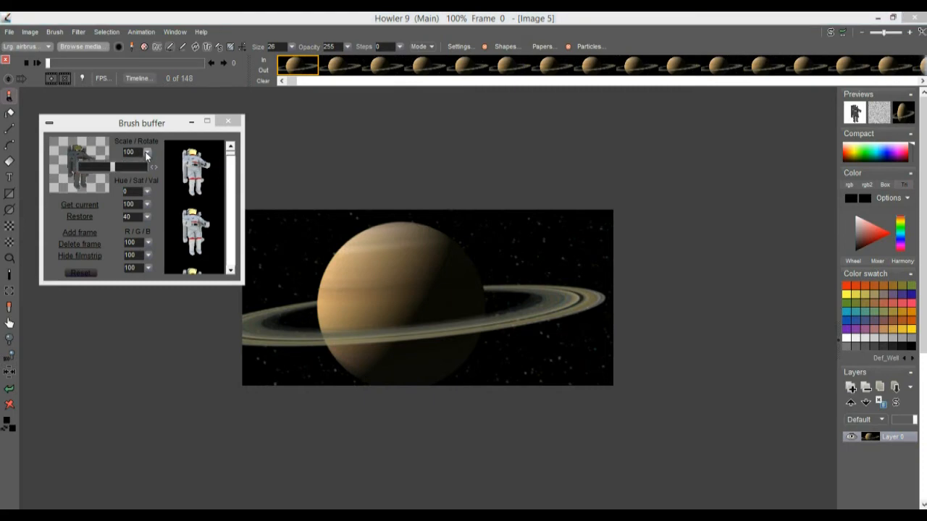
click(95, 171)
key(Escape)
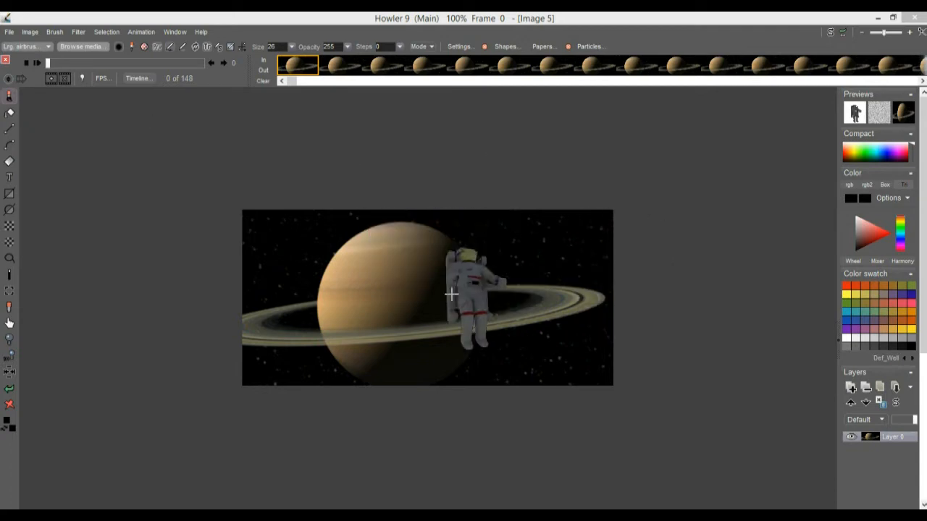
mouse_move(289, 315)
mouse_down()
mouse_move(332, 299)
mouse_move(420, 320)
mouse_move(358, 263)
mouse_up()
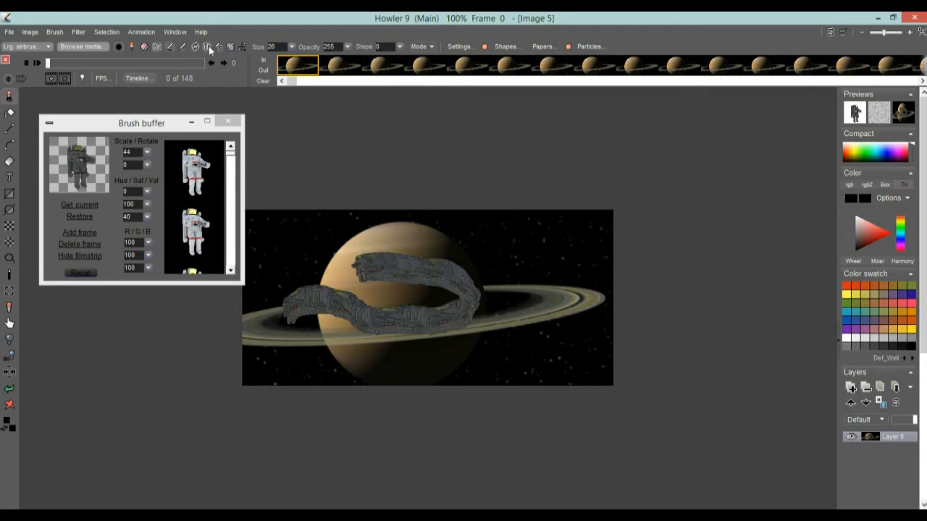
Set the brush size to 100 and paint a horizontal stroke across the planet
click(292, 46)
drag(262, 68, 293, 67)
mouse_move(387, 325)
mouse_down()
mouse_move(326, 307)
mouse_move(393, 291)
mouse_move(537, 320)
mouse_up()
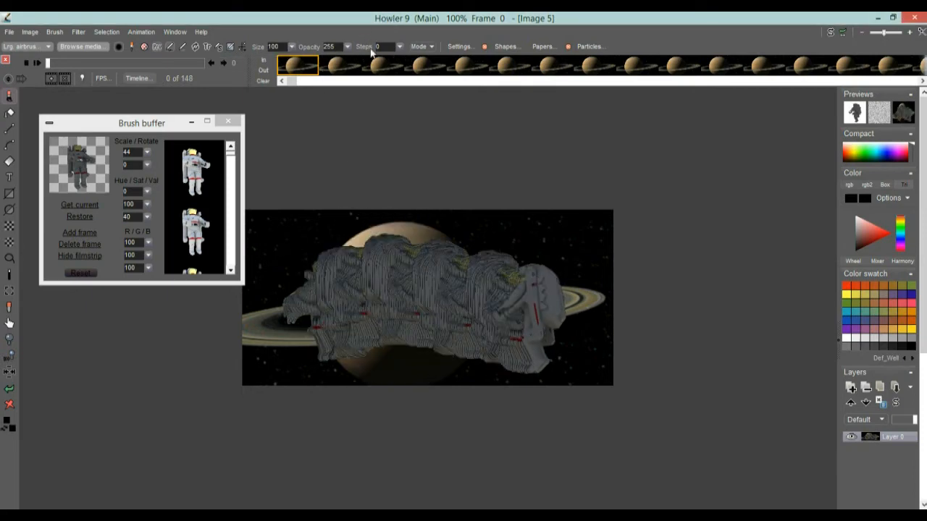
Undo the last two strokes
click(9, 389)
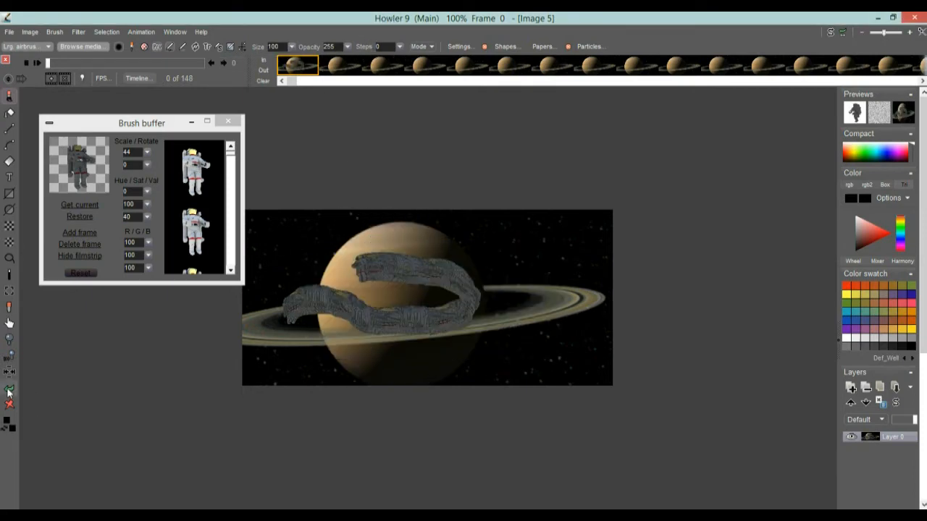
click(10, 389)
click(355, 308)
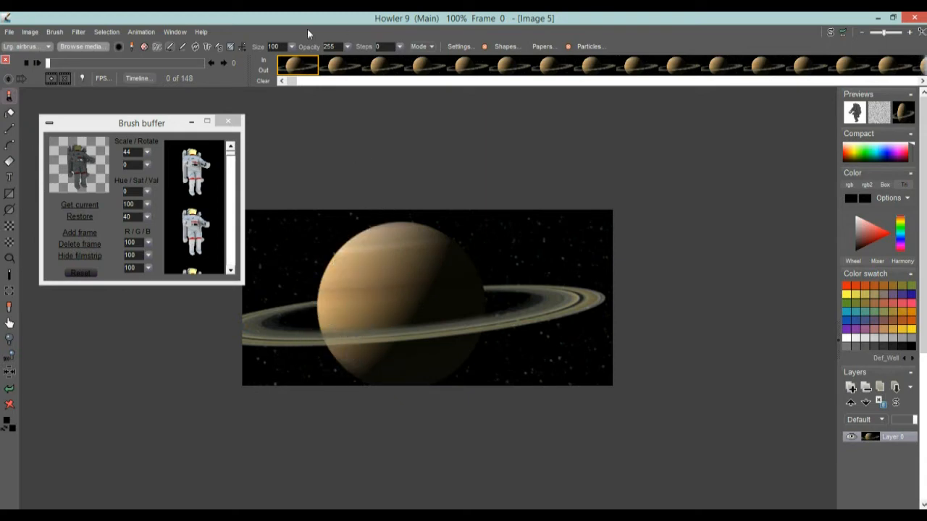
Set the brush steps to 2 and paint a stroke across the planet
click(400, 46)
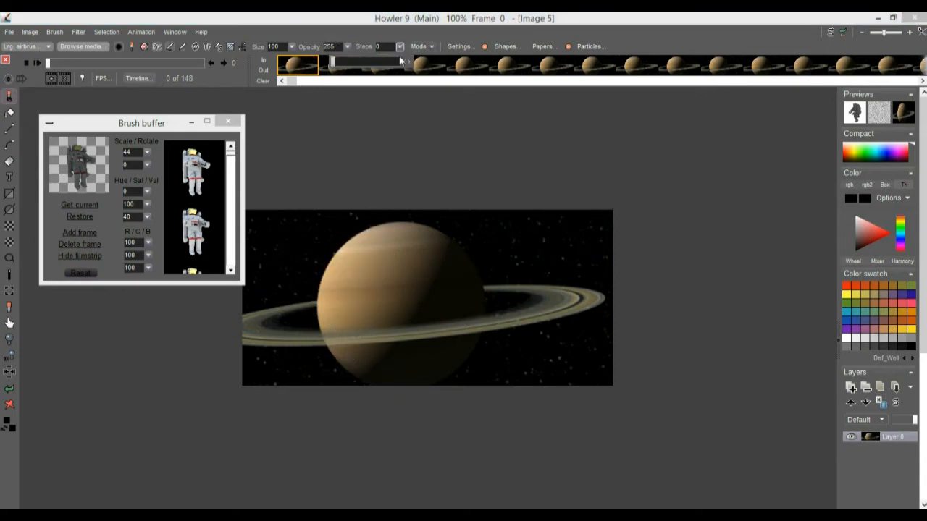
drag(319, 315, 471, 284)
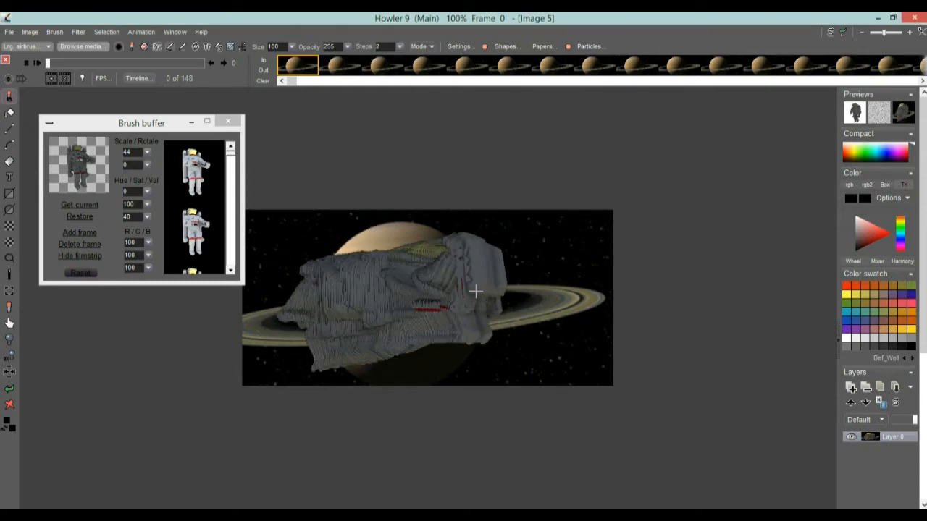
Set the brush steps to 3, paint a diagonal stroke down to the left, and undo the last two strokes
click(401, 47)
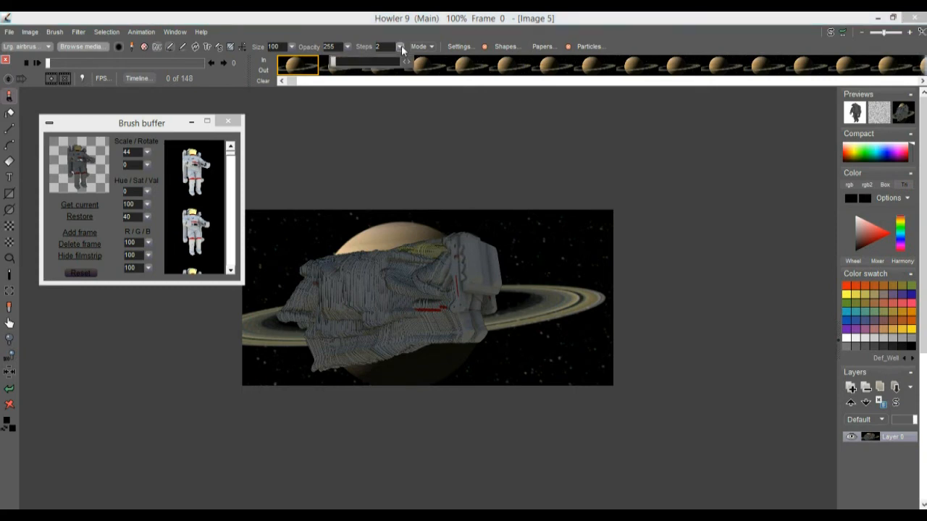
mouse_move(370, 243)
mouse_down()
mouse_move(280, 300)
mouse_move(327, 283)
mouse_move(210, 335)
mouse_up()
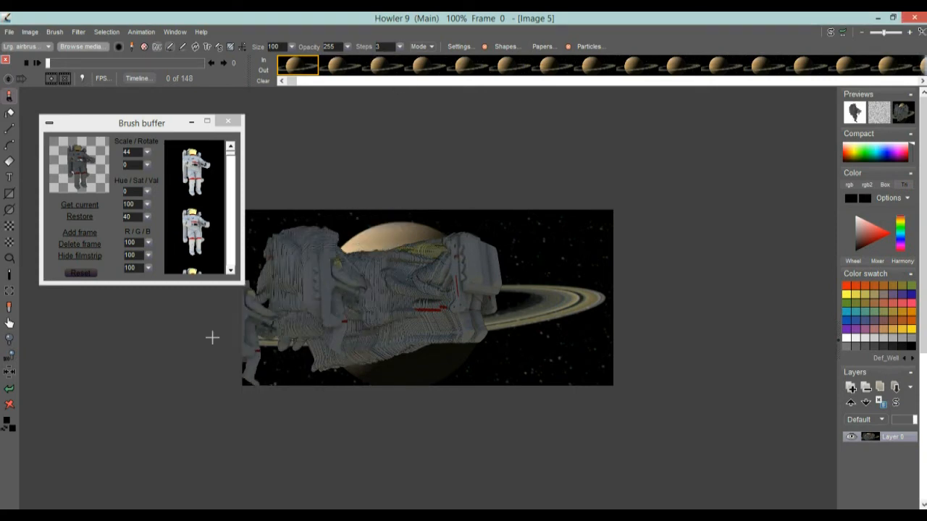
click(10, 390)
click(9, 390)
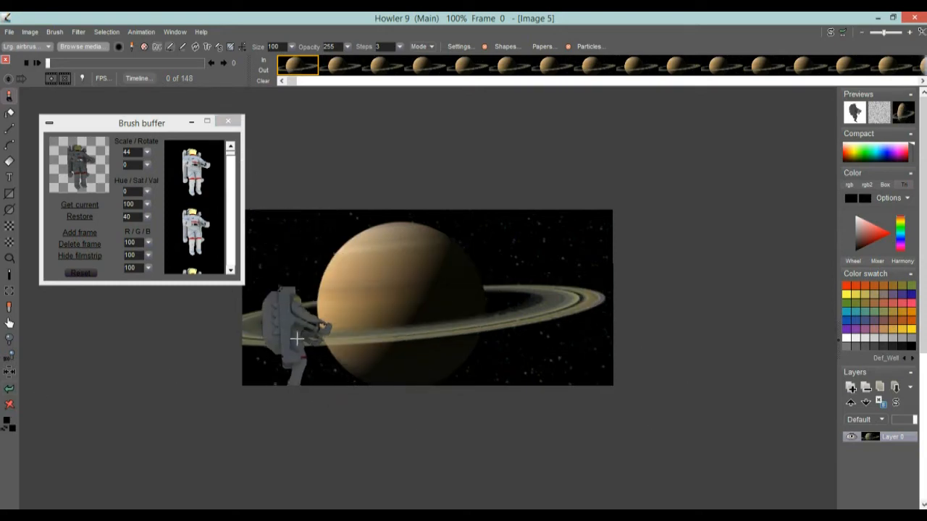
Stamp the astronaut brush over the lower part of the planet
drag(237, 400, 383, 331)
drag(466, 273, 513, 294)
mouse_move(636, 245)
mouse_down()
mouse_move(529, 308)
mouse_move(474, 368)
mouse_up()
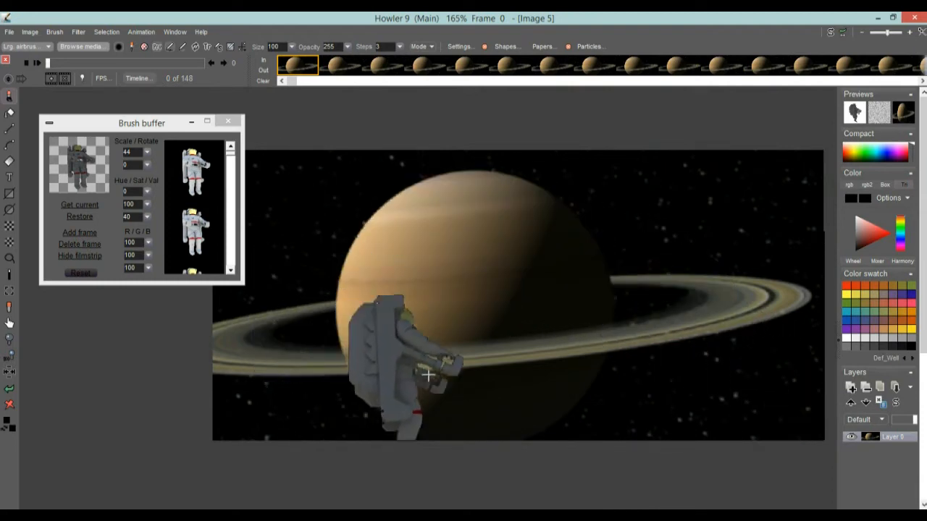
Paint two long strokes up the right side of the image, undoing each one
mouse_move(774, 455)
mouse_down()
mouse_move(744, 435)
mouse_move(657, 309)
mouse_move(509, 236)
mouse_move(370, 240)
mouse_move(285, 302)
mouse_move(325, 378)
mouse_move(480, 358)
mouse_move(610, 271)
mouse_move(832, 155)
mouse_up()
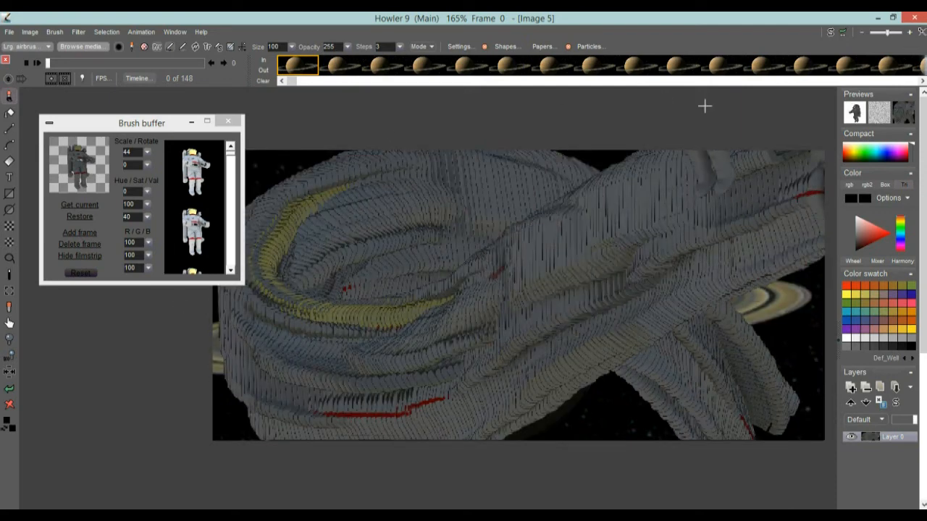
mouse_move(466, 173)
mouse_down()
mouse_move(369, 188)
mouse_move(193, 296)
mouse_up()
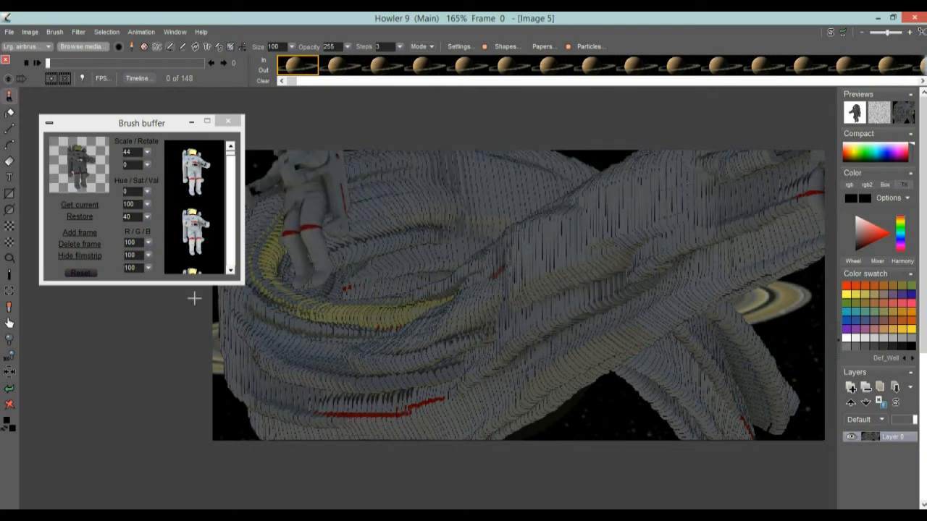
click(8, 394)
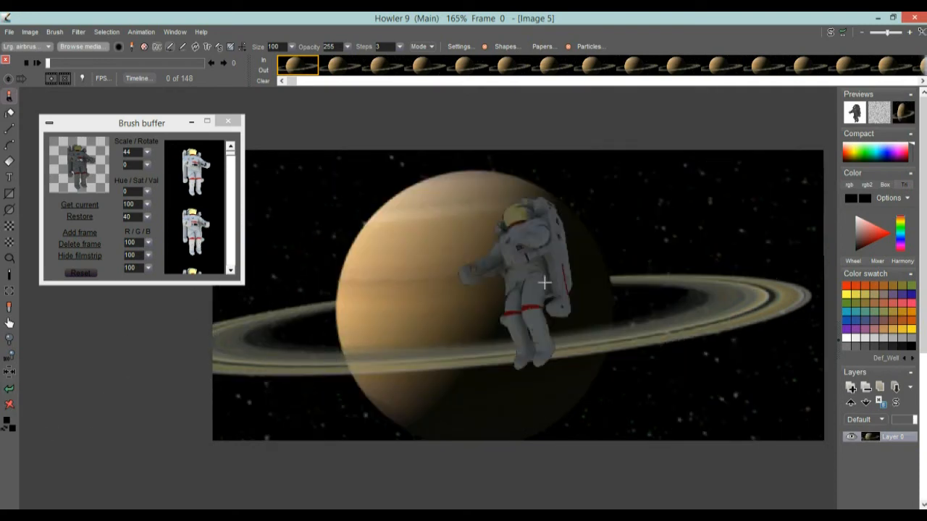
mouse_move(765, 407)
mouse_down()
mouse_move(657, 302)
mouse_move(213, 317)
mouse_move(792, 168)
mouse_move(783, 169)
mouse_up()
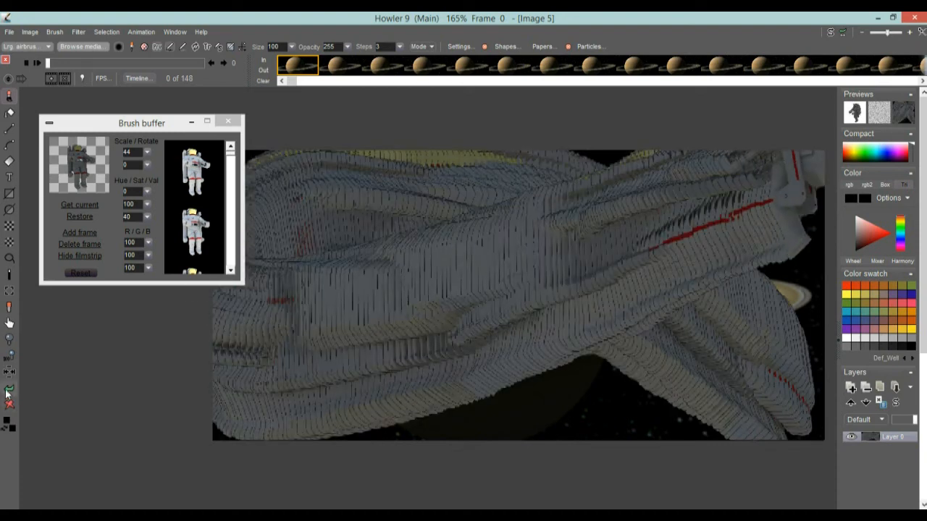
click(8, 394)
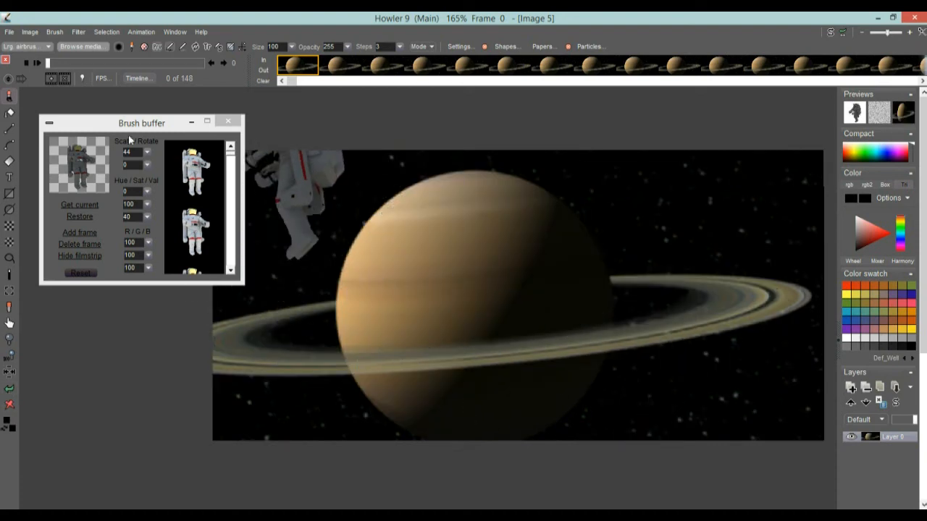
Move the brush buffer aside and paint a vertical stroke up the right edge of the image
drag(116, 127, 98, 102)
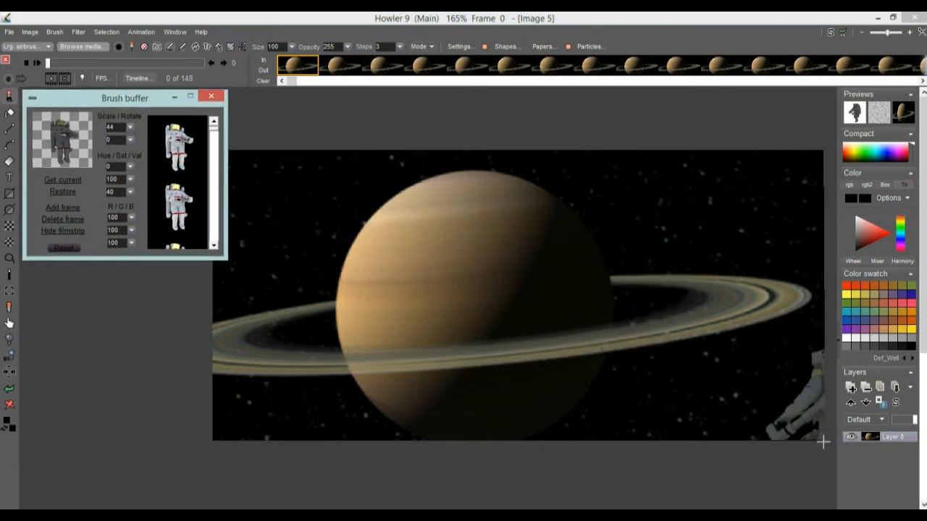
mouse_move(813, 468)
mouse_down()
mouse_move(697, 345)
mouse_move(586, 267)
mouse_move(397, 234)
mouse_move(307, 319)
mouse_move(449, 374)
mouse_move(582, 333)
mouse_move(828, 143)
mouse_up()
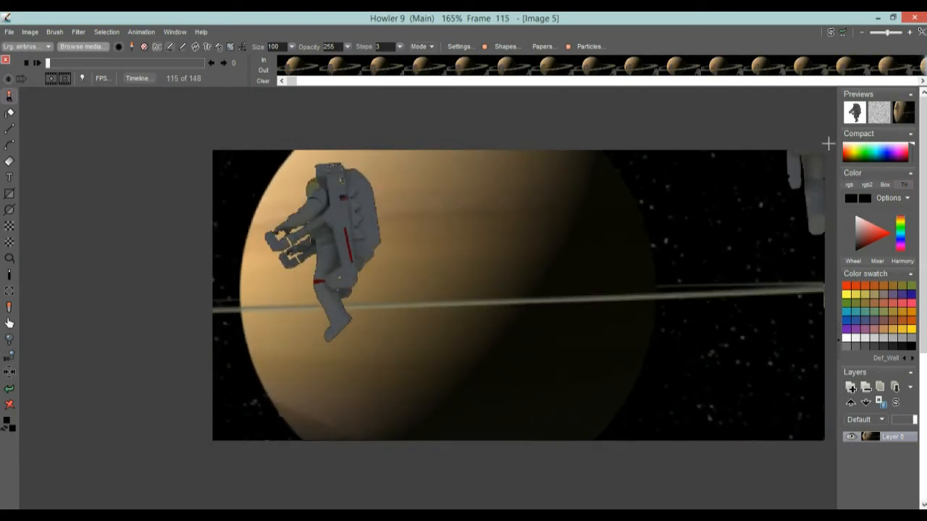
Play the animation and scrub back to the first frame
click(36, 63)
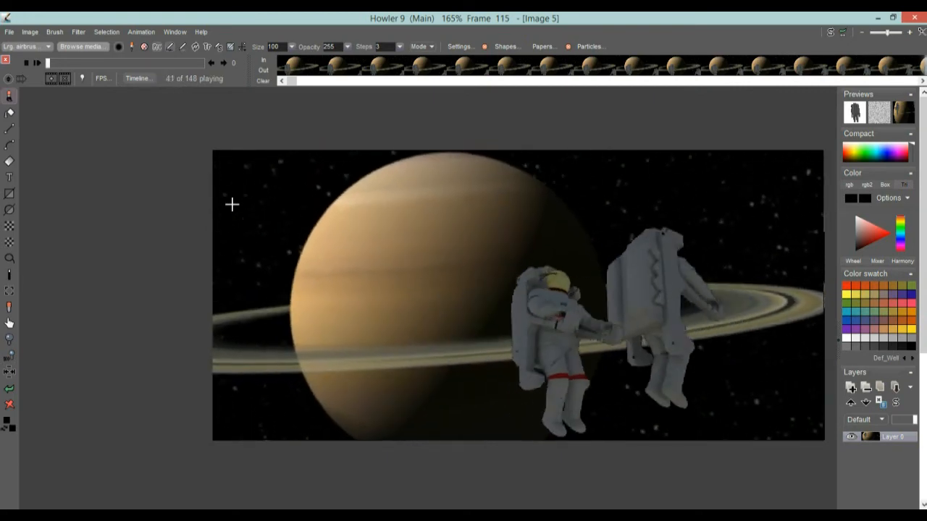
mouse_move(67, 64)
mouse_down()
mouse_move(89, 67)
mouse_move(30, 71)
mouse_up()
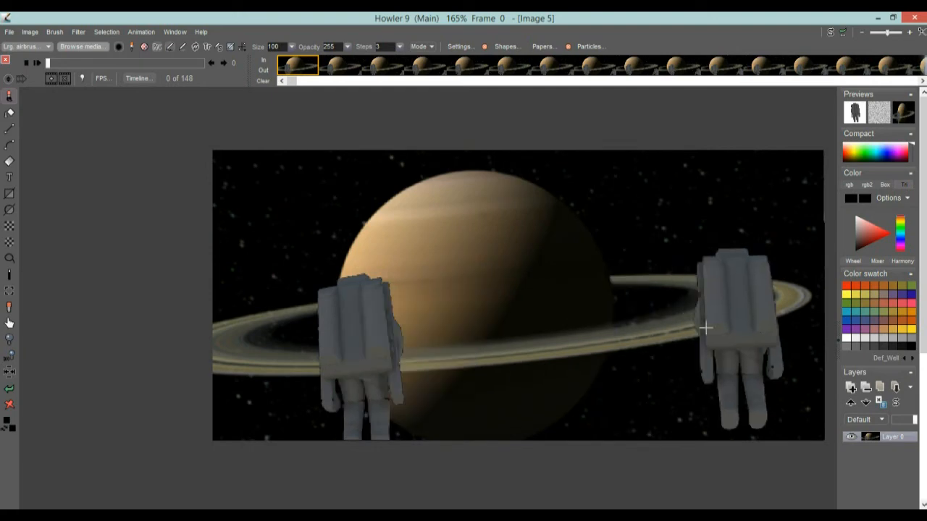
Set the brush buffer scale to 21, hide the buffer, and paint a vertical stroke across the planet
key(b)
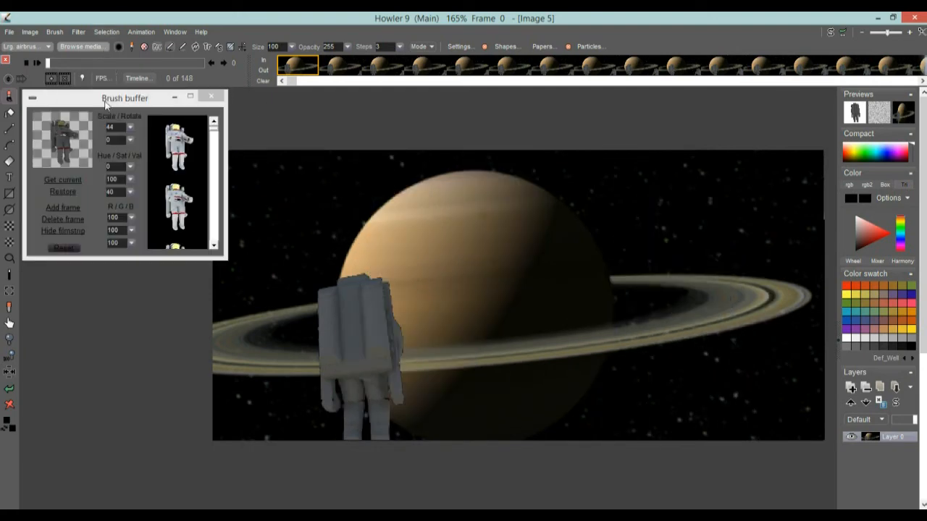
click(131, 127)
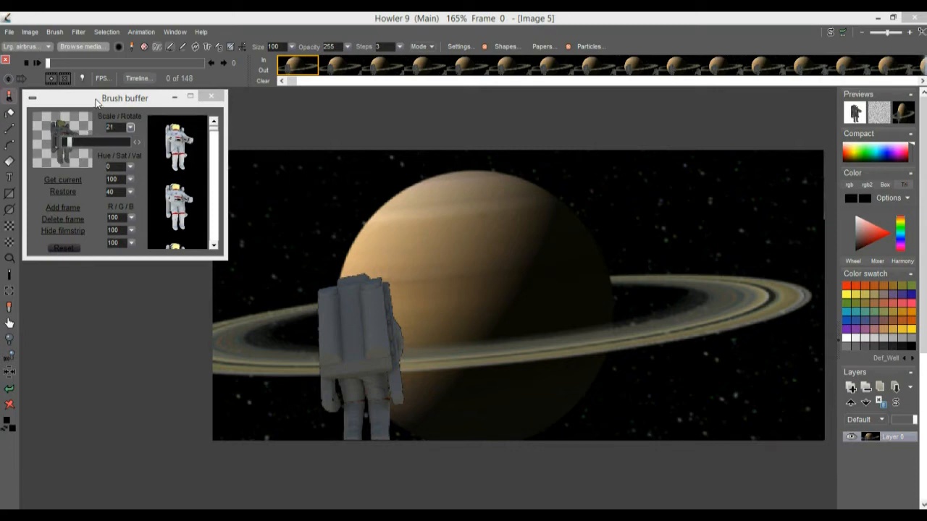
key(b)
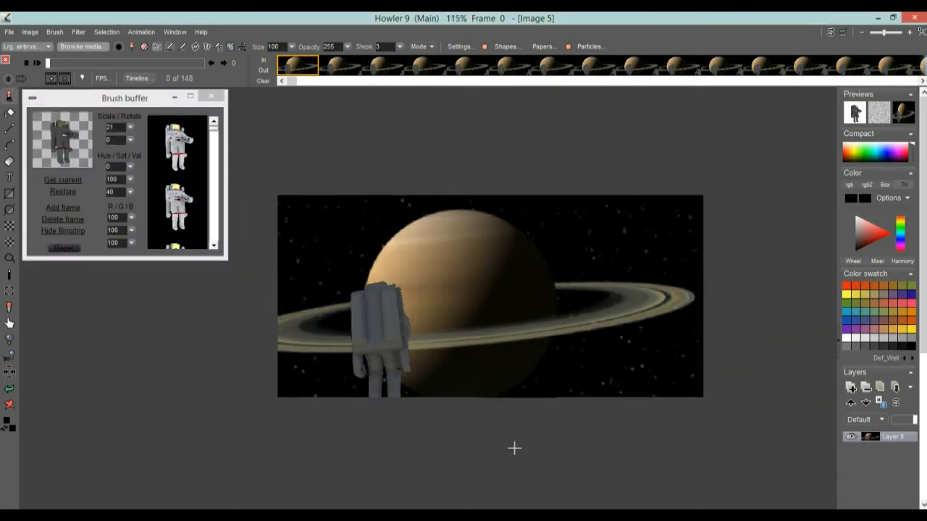
mouse_move(502, 460)
mouse_down()
mouse_move(503, 339)
mouse_move(526, 190)
mouse_up()
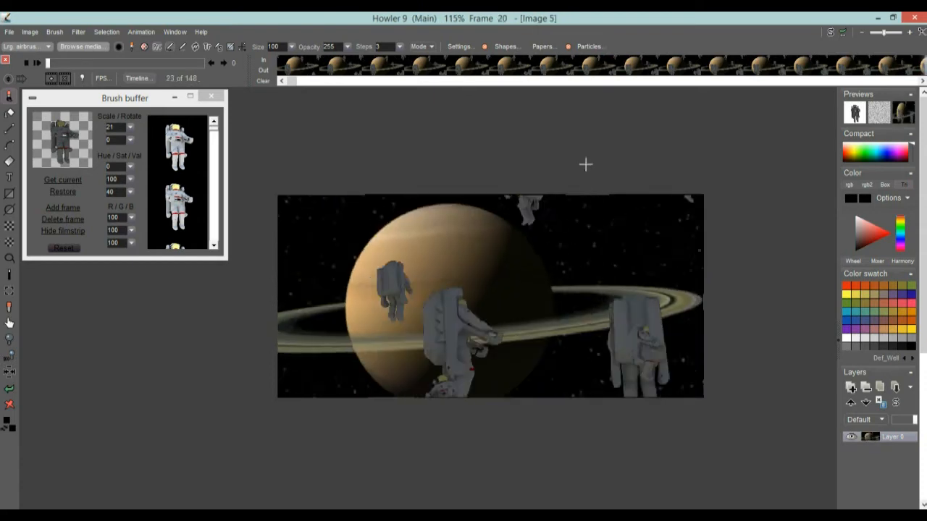
Set the brush buffer scale to 12 and steps to 2, then paint small astronauts across the canvas
click(130, 129)
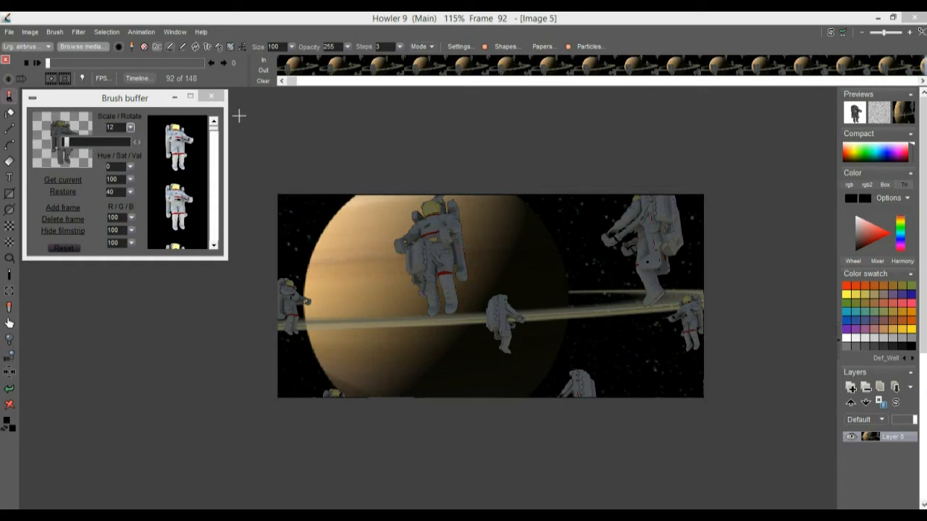
click(192, 98)
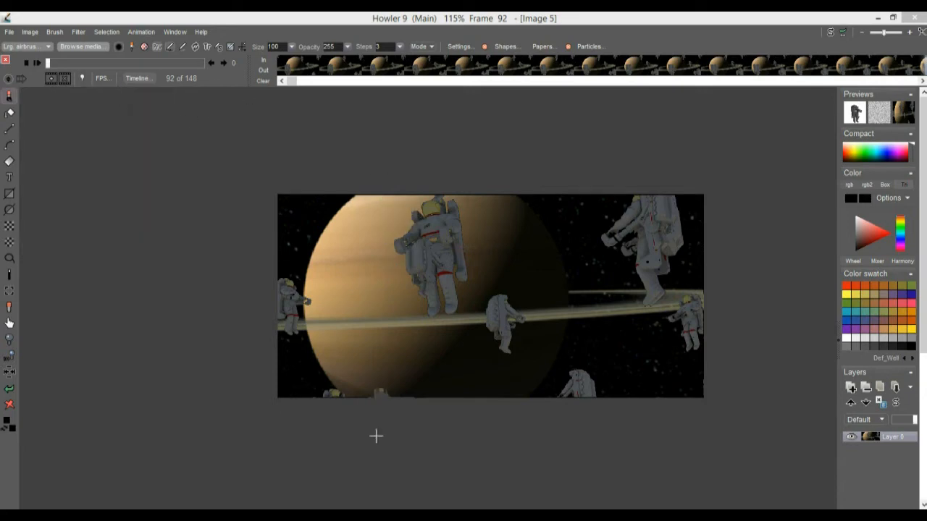
click(400, 49)
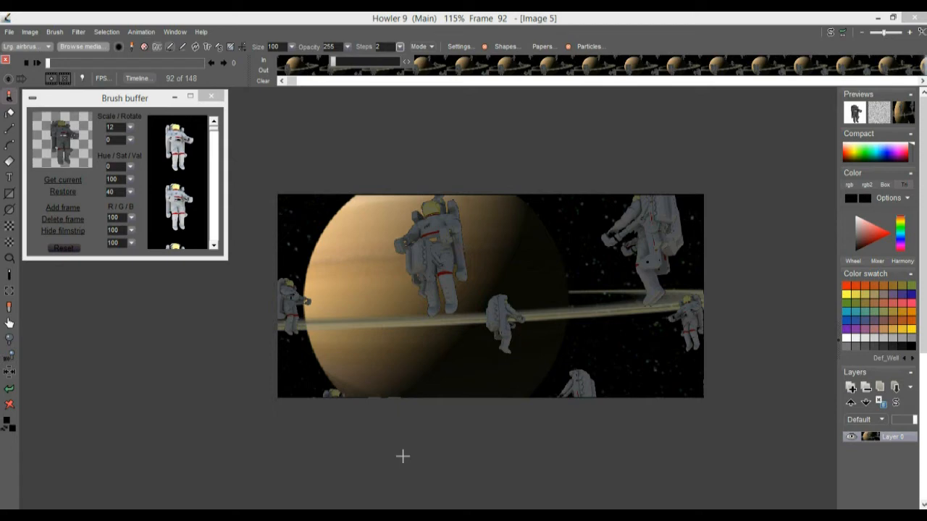
click(612, 449)
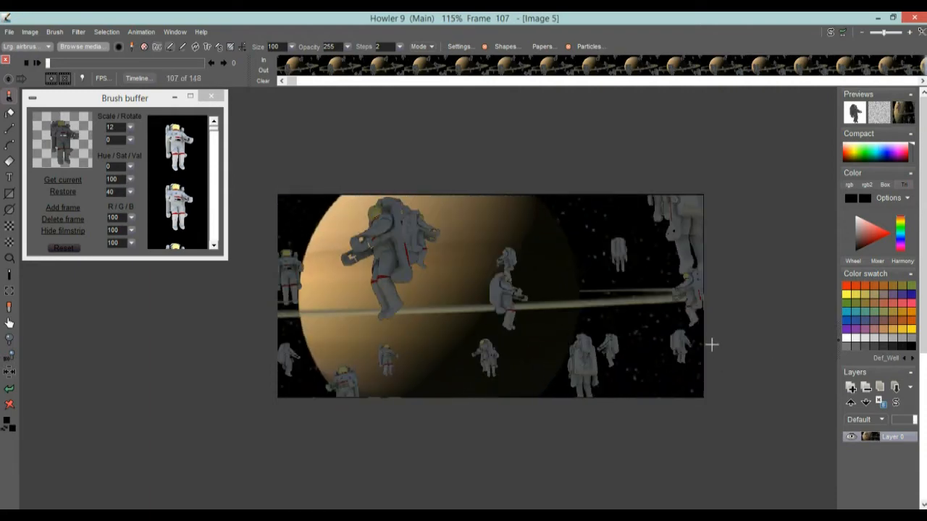
Play the animation and set the playback frame rate to 30 fps
click(37, 63)
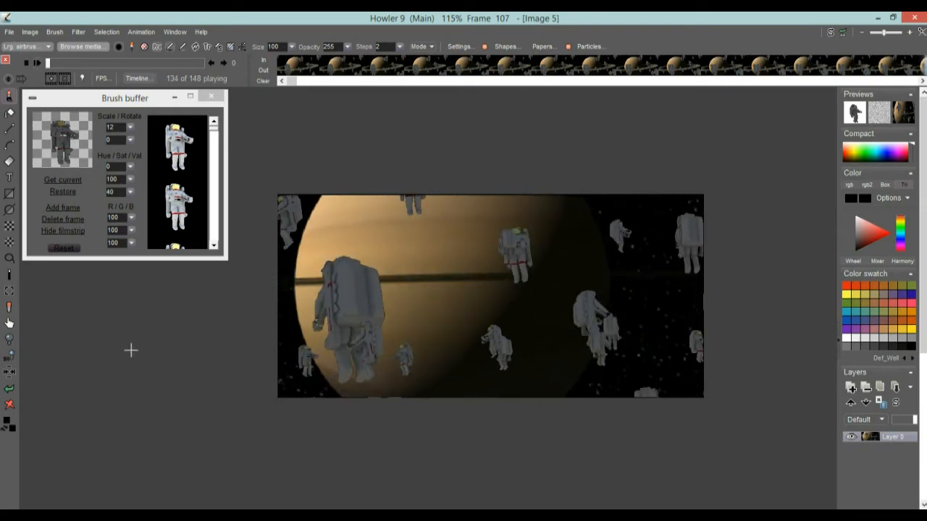
click(104, 78)
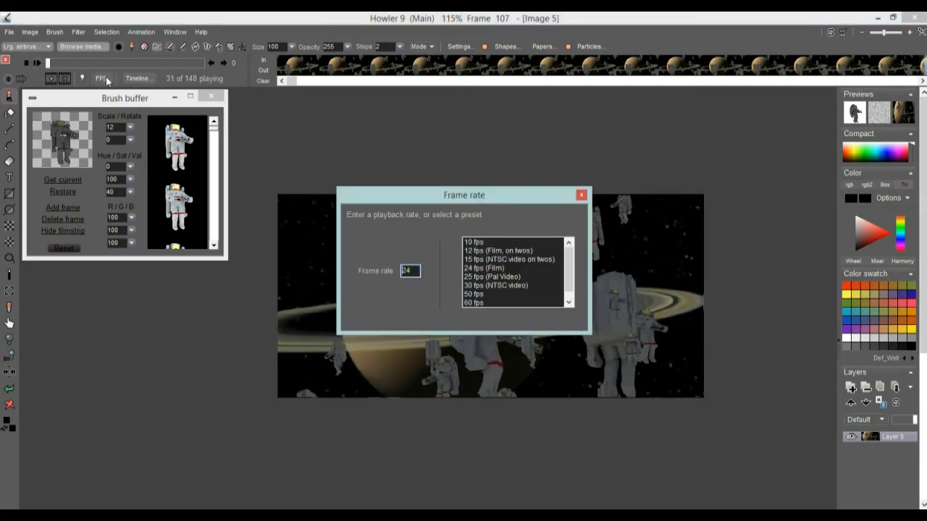
click(484, 285)
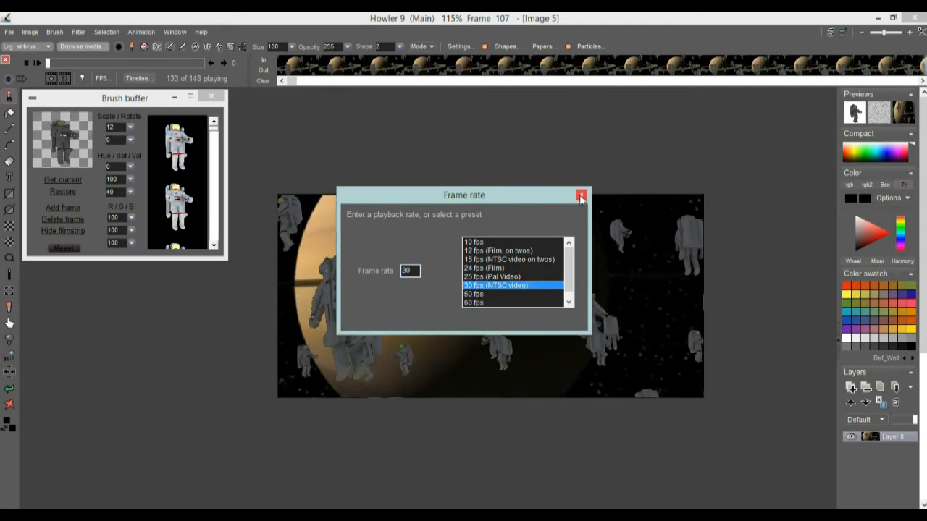
click(581, 195)
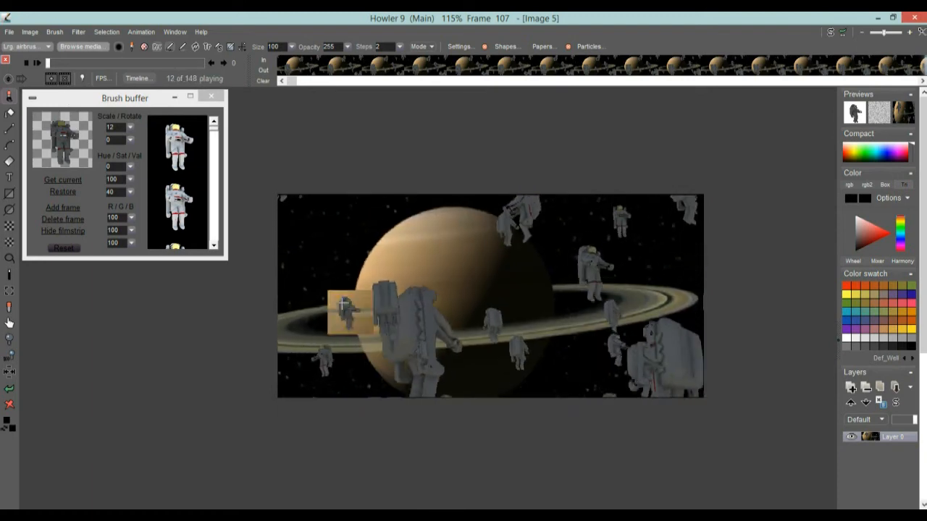
Stop playback and scrub the timeline back to frame 0
click(71, 64)
drag(73, 65, 91, 66)
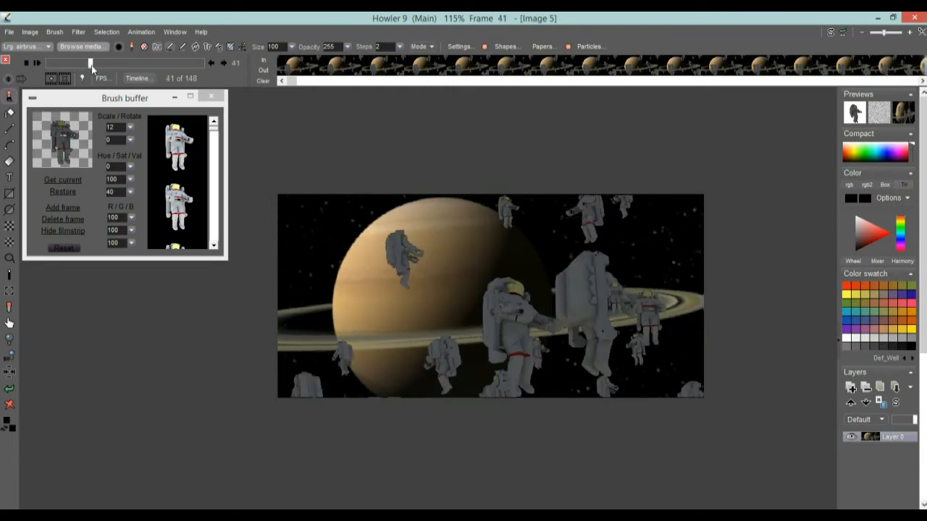
drag(61, 60, 39, 59)
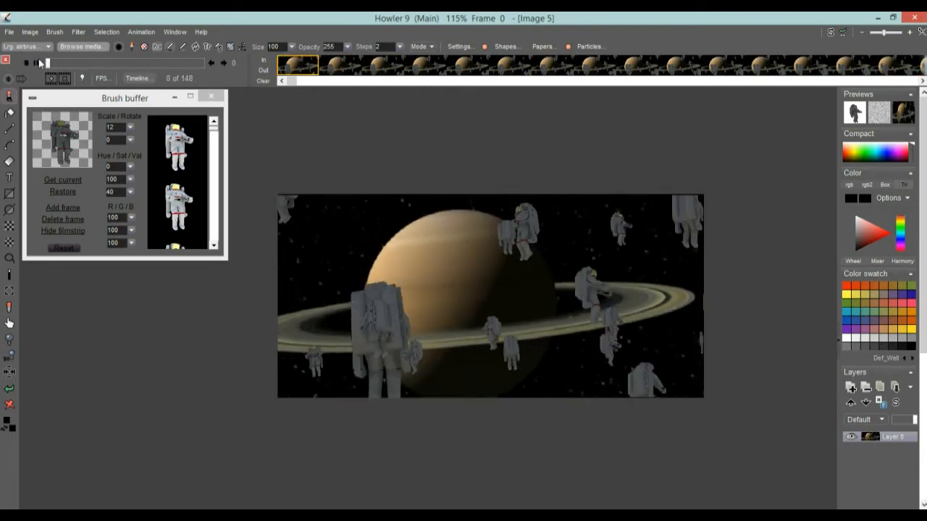
Load a fresh Saturn AVI animation as a new image
click(148, 32)
click(197, 103)
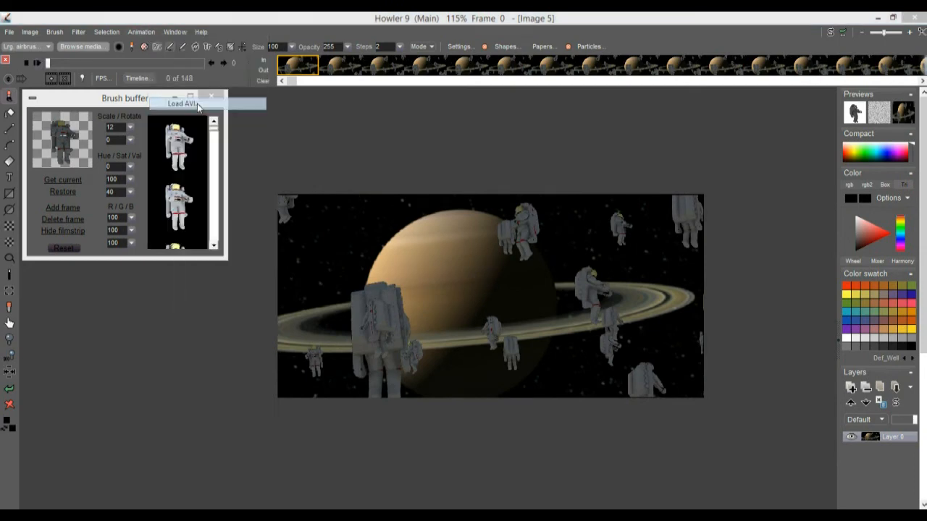
double_click(657, 270)
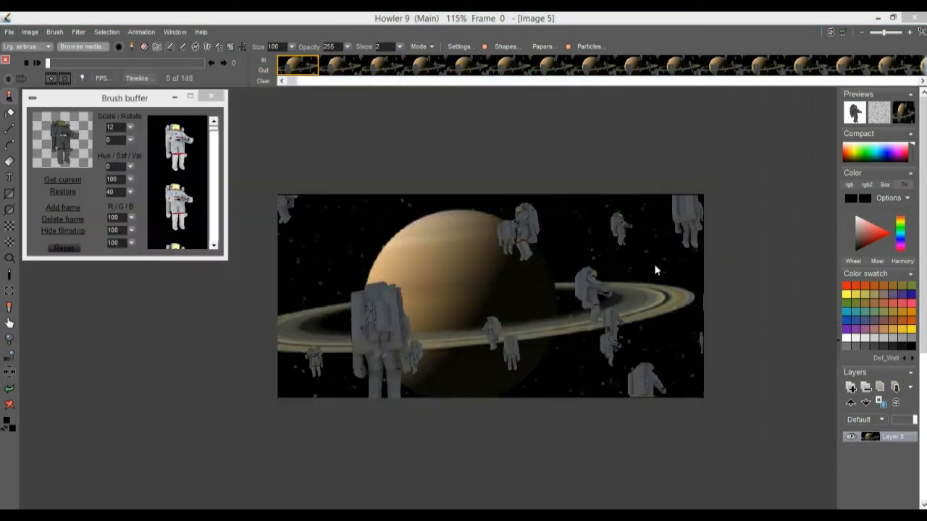
click(364, 342)
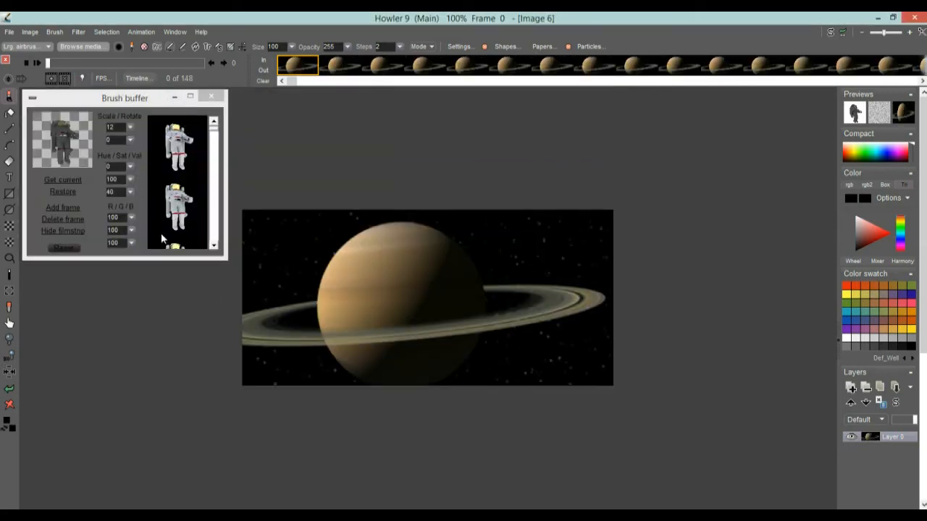
Reset the brush buffer adjustments and set its value to 35
scroll(407, 297, up, 8)
scroll(404, 303, down, 5)
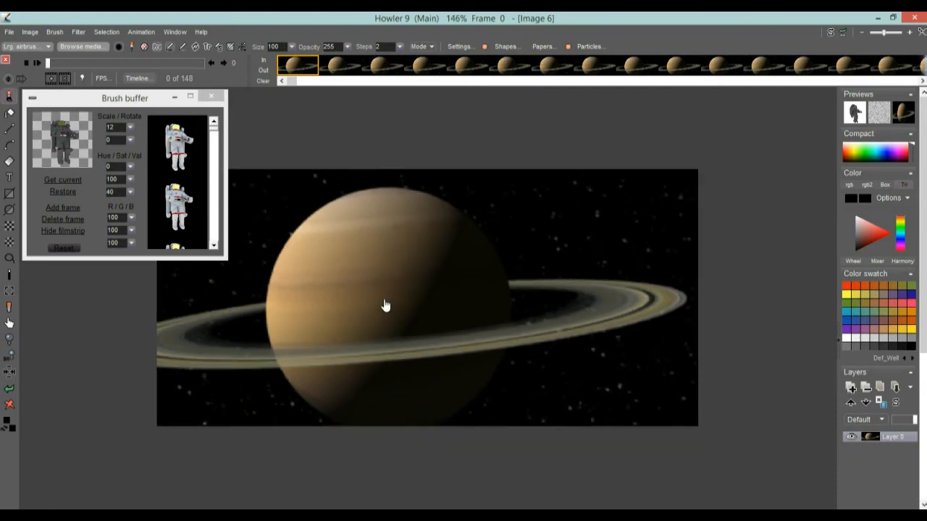
click(67, 247)
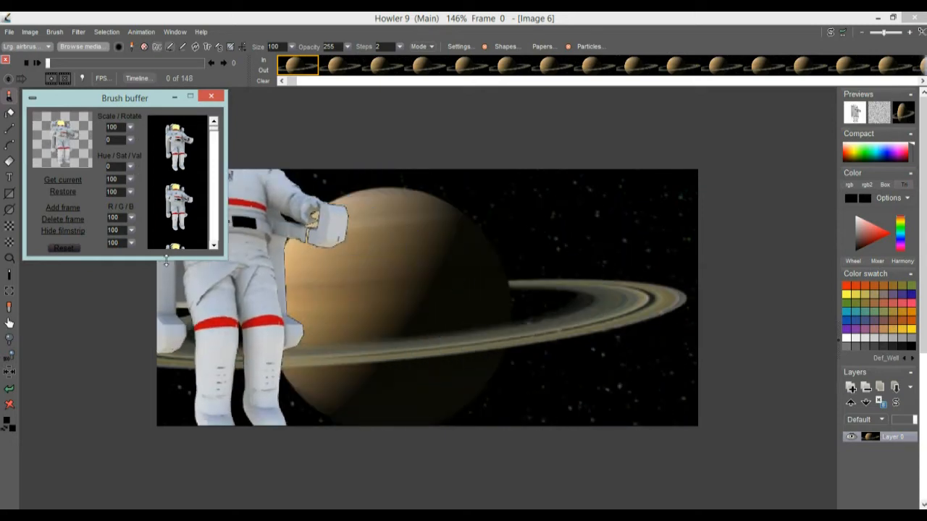
click(130, 192)
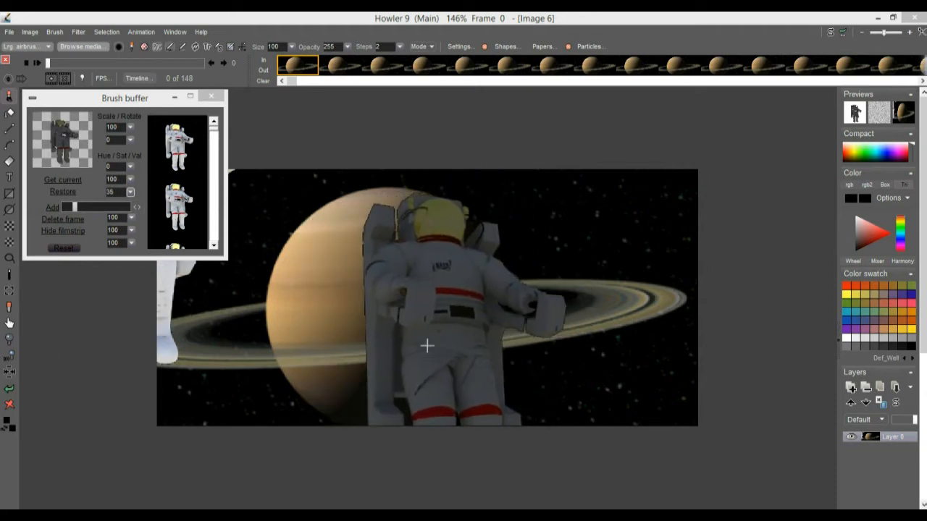
click(88, 99)
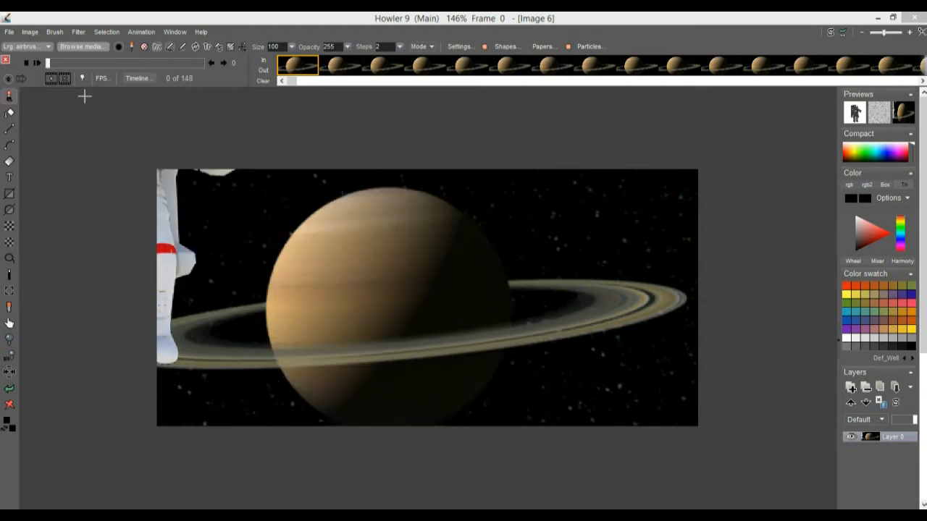
click(176, 16)
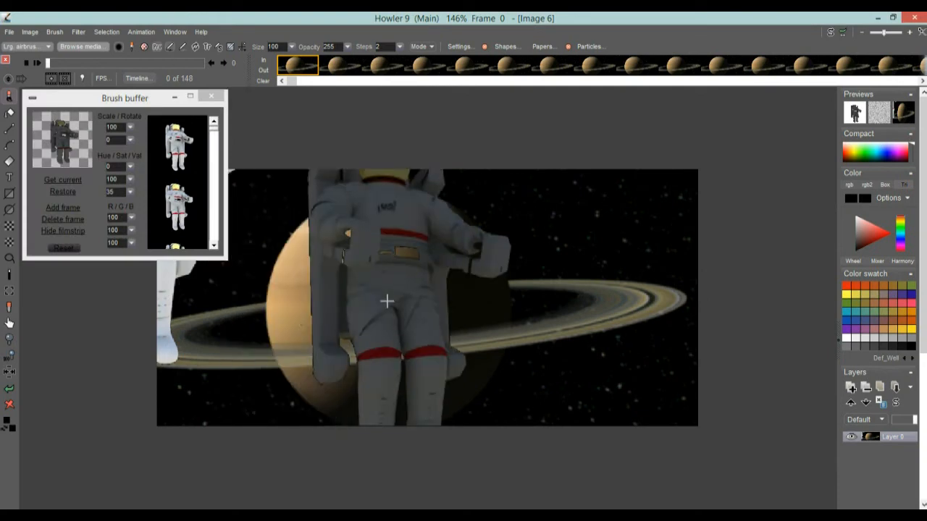
Open the Brush keyframer
scroll(612, 312, down, 2)
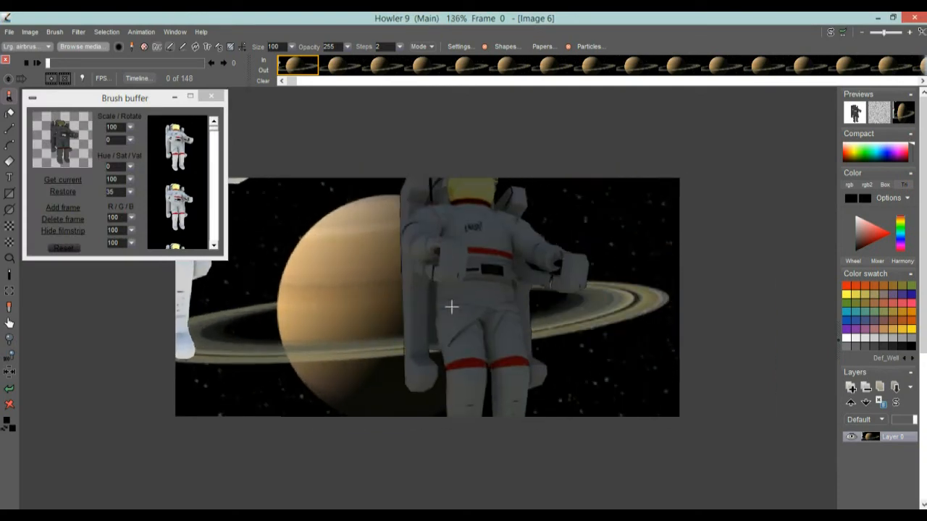
scroll(556, 296, up, 1)
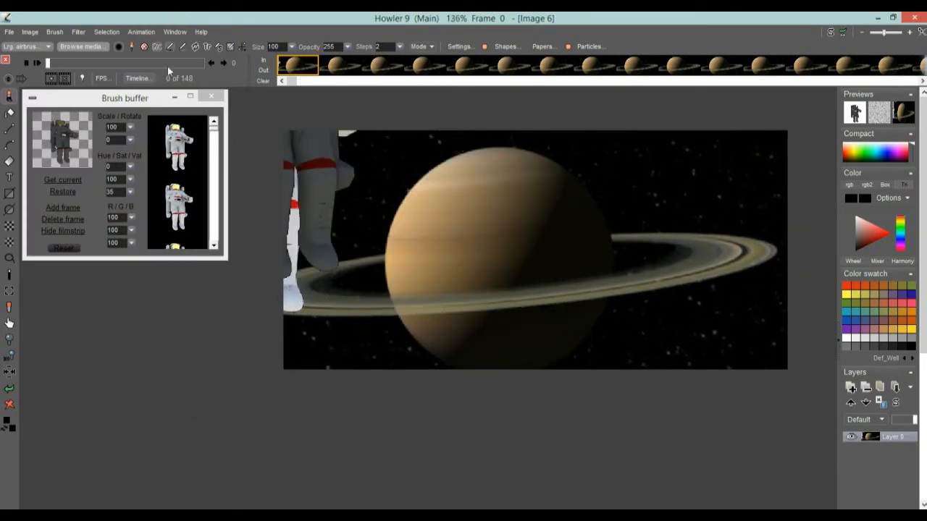
click(133, 31)
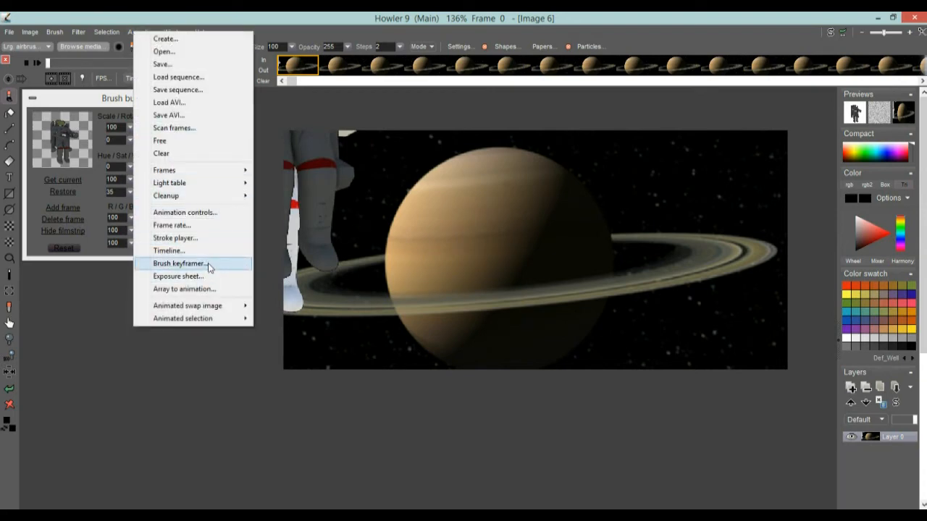
click(189, 38)
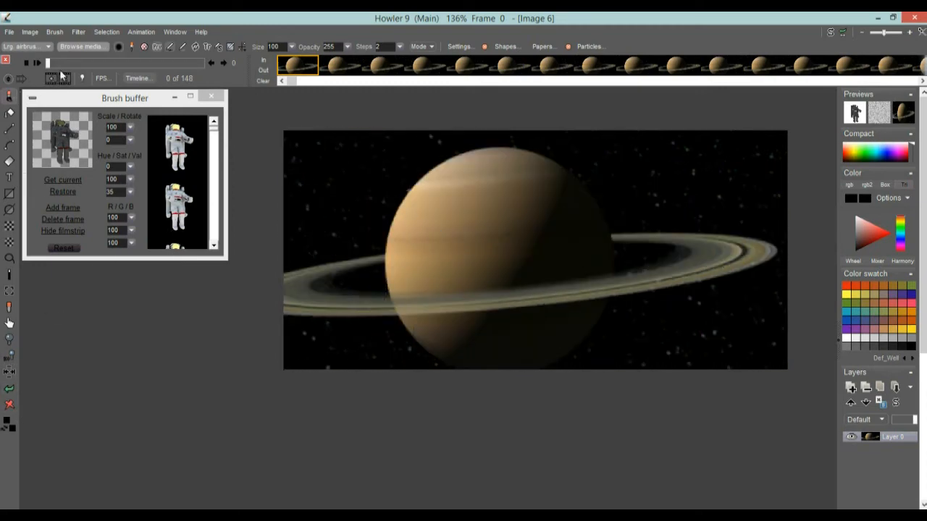
drag(46, 65, 17, 60)
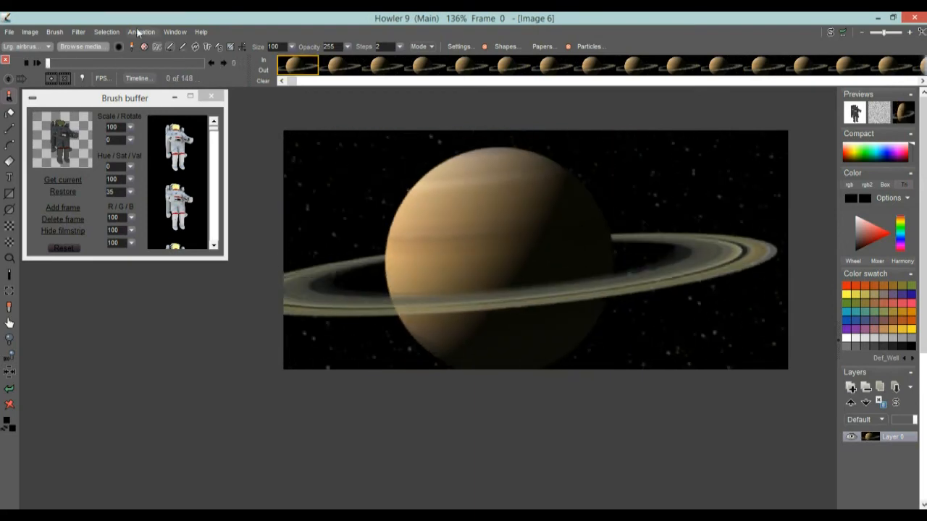
click(142, 32)
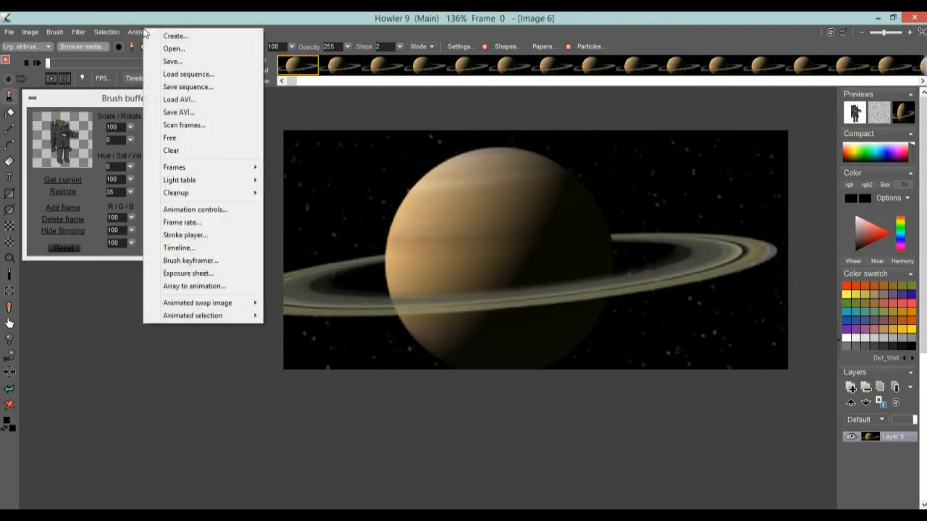
click(210, 262)
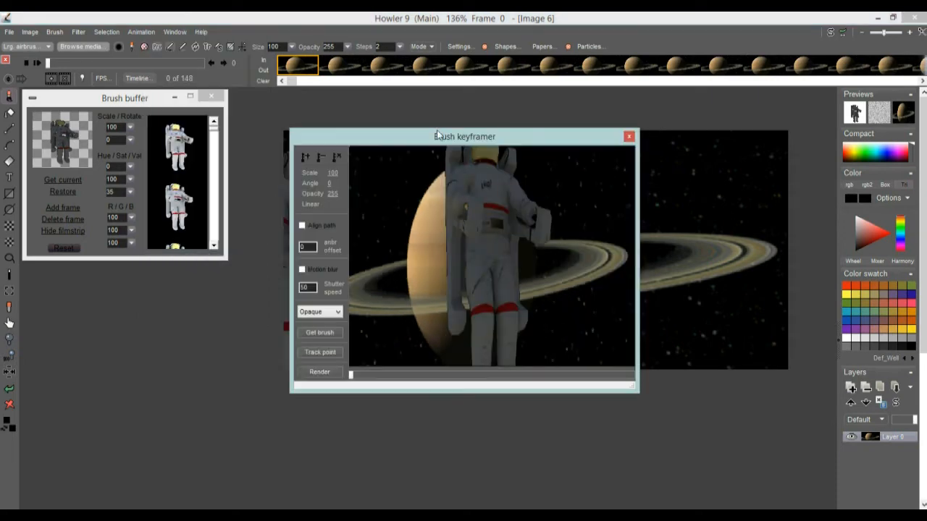
Enlarge the Brush keyframer and place the astronaut brush just off the right edge at frame 0
drag(384, 141, 173, 93)
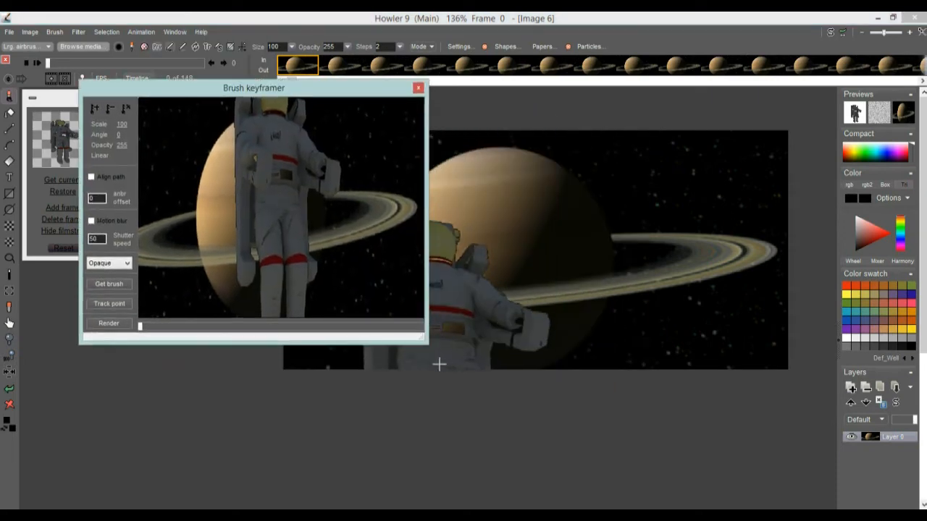
mouse_move(420, 337)
mouse_down()
mouse_move(558, 365)
mouse_move(792, 350)
mouse_move(796, 412)
mouse_move(833, 456)
mouse_move(749, 430)
mouse_move(347, 170)
mouse_move(706, 368)
mouse_move(793, 433)
mouse_move(219, 427)
mouse_move(459, 441)
mouse_move(803, 376)
mouse_move(758, 437)
mouse_move(840, 453)
mouse_move(793, 447)
mouse_move(833, 464)
mouse_move(822, 467)
mouse_move(828, 474)
mouse_up()
mouse_move(518, 250)
mouse_down()
mouse_move(190, 376)
mouse_move(315, 351)
mouse_move(246, 273)
mouse_move(270, 312)
mouse_move(278, 368)
mouse_move(279, 321)
mouse_move(265, 326)
mouse_move(289, 283)
mouse_up()
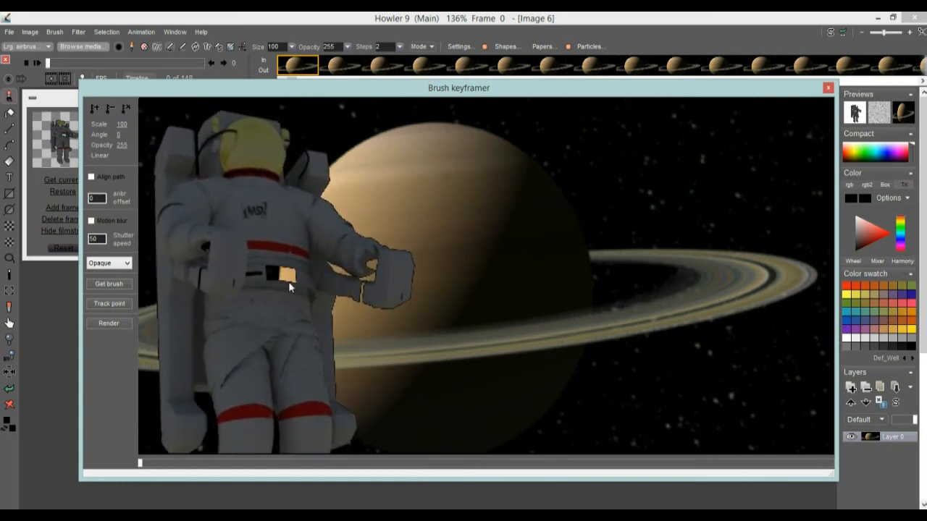
mouse_move(360, 308)
mouse_down()
mouse_move(619, 328)
mouse_move(642, 251)
mouse_move(669, 365)
mouse_move(651, 325)
mouse_move(666, 346)
mouse_move(646, 354)
mouse_move(268, 296)
mouse_move(282, 336)
mouse_move(336, 397)
mouse_move(604, 383)
mouse_move(642, 368)
mouse_move(284, 257)
mouse_move(310, 307)
mouse_move(629, 309)
mouse_move(555, 315)
mouse_move(497, 293)
mouse_move(408, 293)
mouse_up()
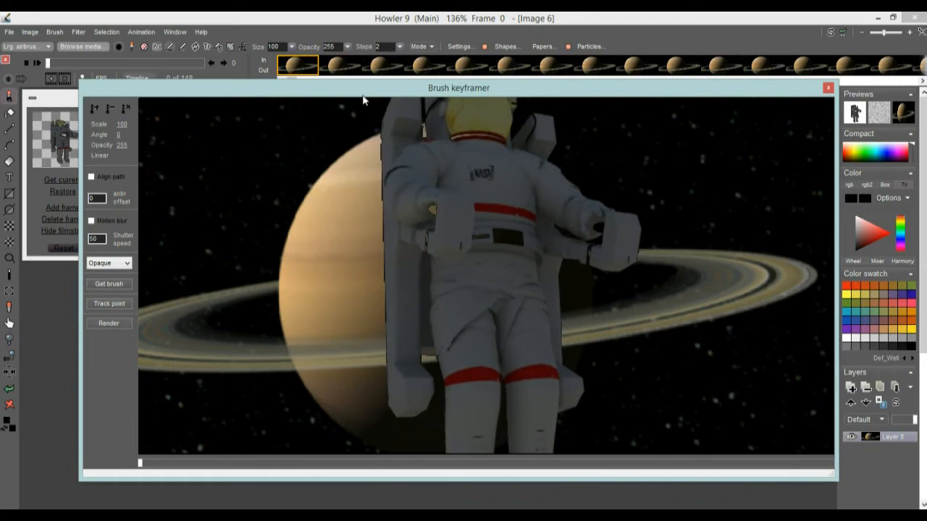
mouse_move(141, 466)
mouse_down()
mouse_move(406, 469)
mouse_move(143, 472)
mouse_move(227, 474)
mouse_move(850, 466)
mouse_move(435, 483)
mouse_move(197, 464)
mouse_move(145, 475)
mouse_move(210, 467)
mouse_move(125, 467)
mouse_up()
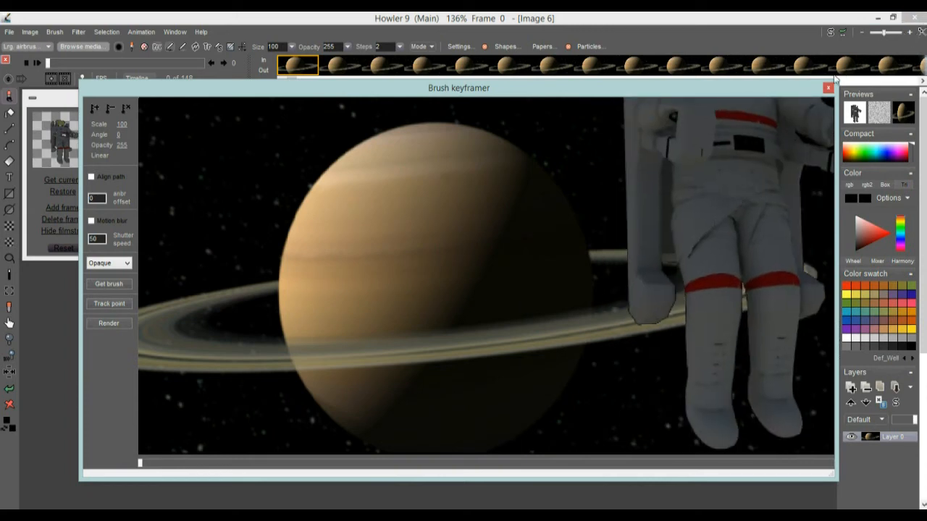
mouse_move(836, 79)
mouse_down()
mouse_move(652, 141)
mouse_move(677, 150)
mouse_up()
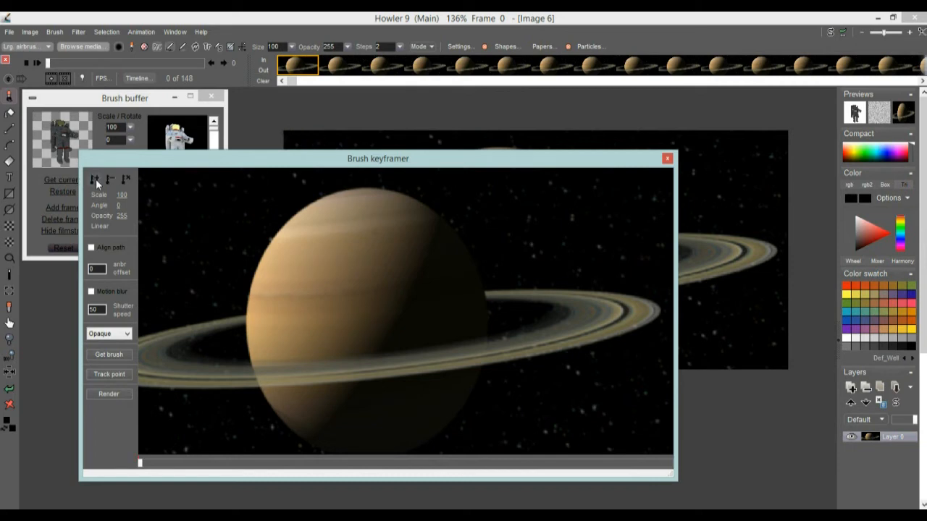
At frame 15, key the astronaut moved down into view at the right edge
drag(147, 469, 198, 469)
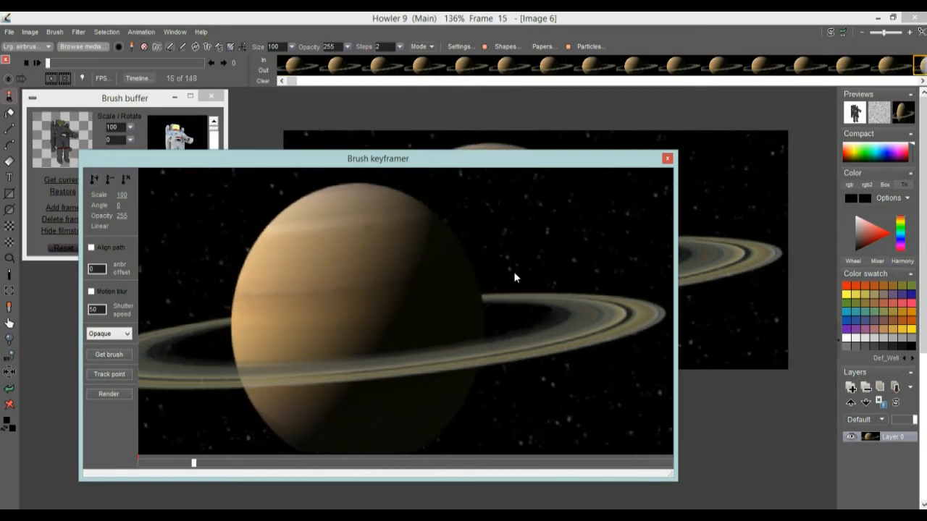
mouse_move(649, 179)
mouse_down()
mouse_move(618, 242)
mouse_move(642, 248)
mouse_up()
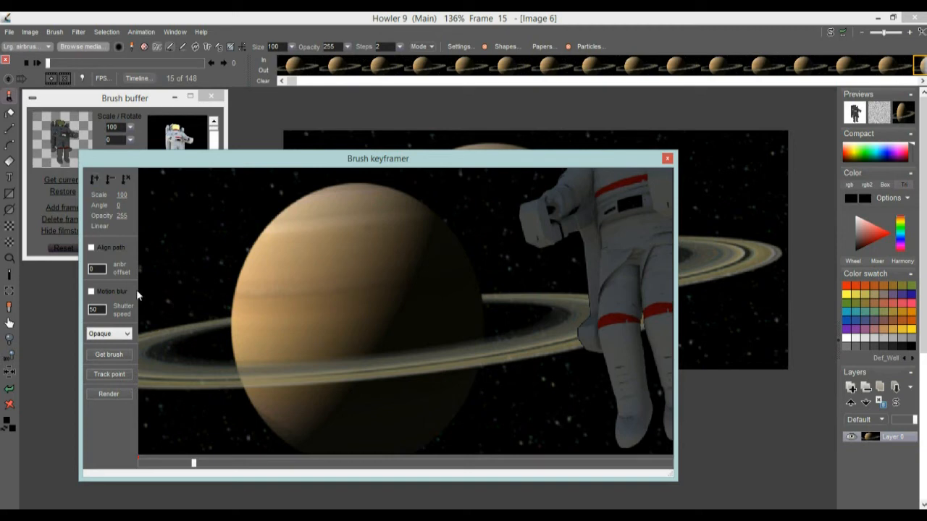
At frame 32, key the astronaut moved toward the planet's centre and scaled up to 169
drag(228, 471, 253, 467)
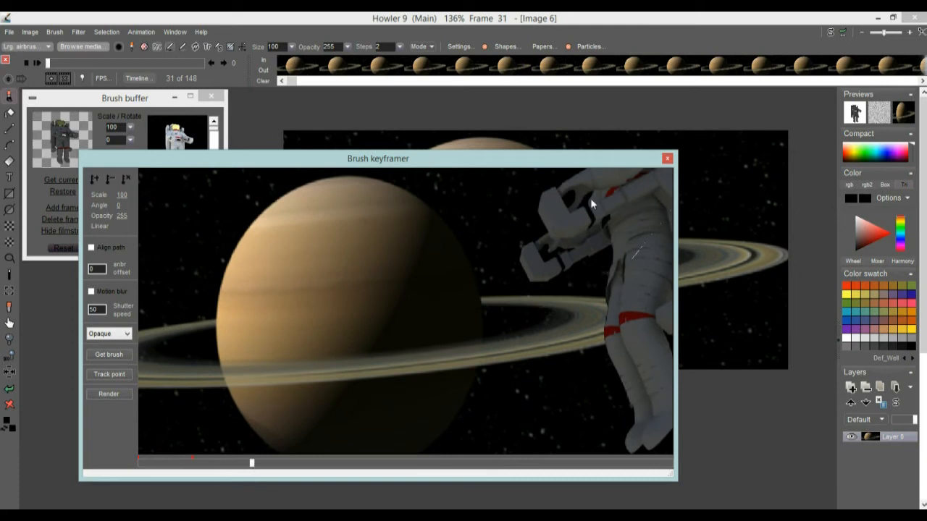
mouse_move(263, 469)
mouse_down()
mouse_move(244, 463)
mouse_move(273, 463)
mouse_move(258, 469)
mouse_up()
drag(562, 274, 475, 351)
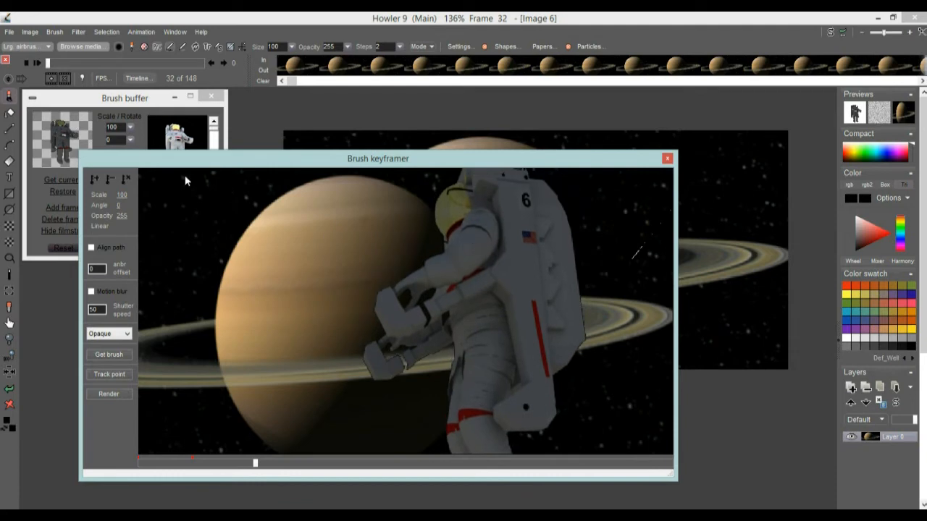
drag(124, 194, 139, 195)
mouse_move(515, 203)
mouse_down()
mouse_move(485, 255)
mouse_move(478, 340)
mouse_move(437, 467)
mouse_up()
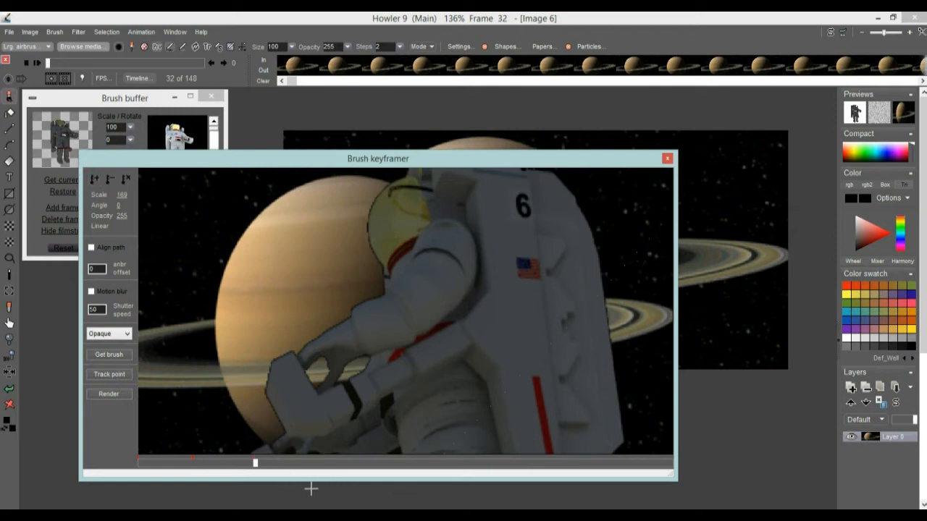
At frame 62, key the astronaut moved left toward the planet, scaled down to 118 and rotated to -72
drag(335, 463, 364, 462)
drag(124, 196, 110, 203)
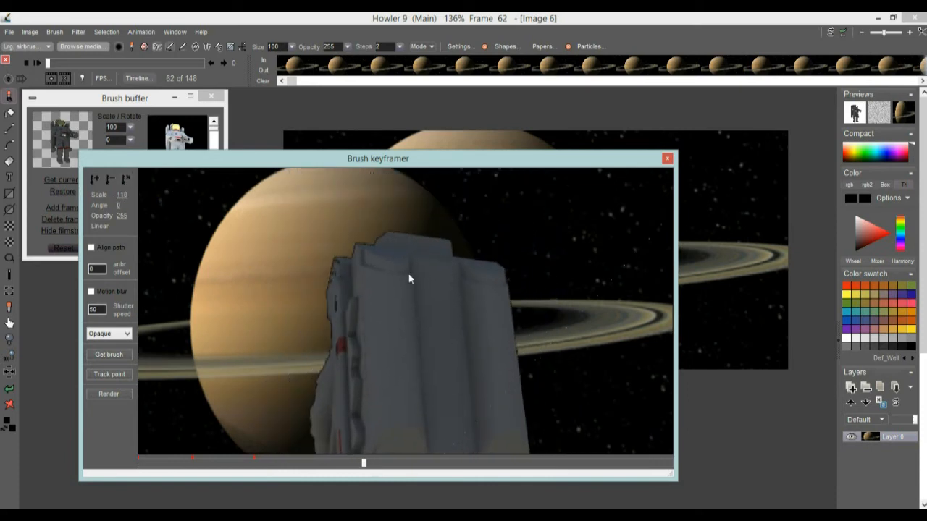
drag(408, 279, 278, 348)
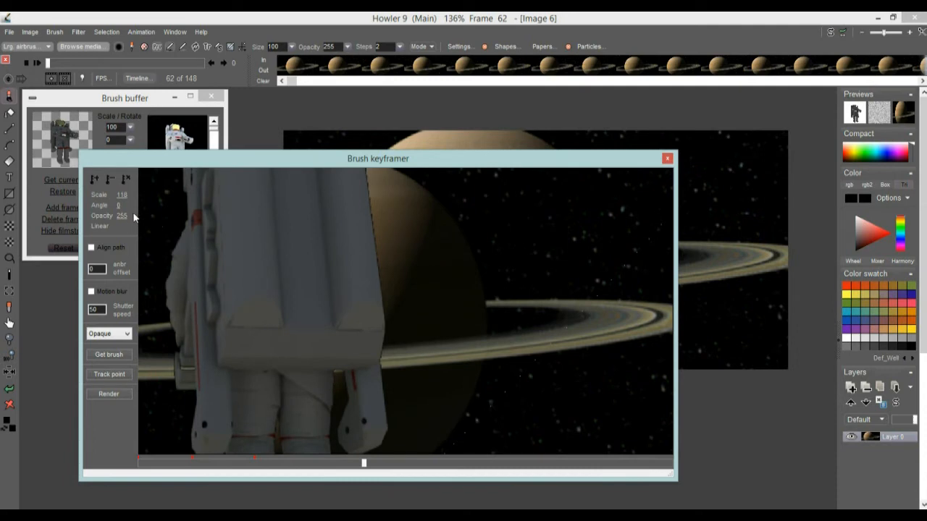
mouse_move(119, 208)
mouse_down()
mouse_move(76, 210)
mouse_move(118, 195)
mouse_up()
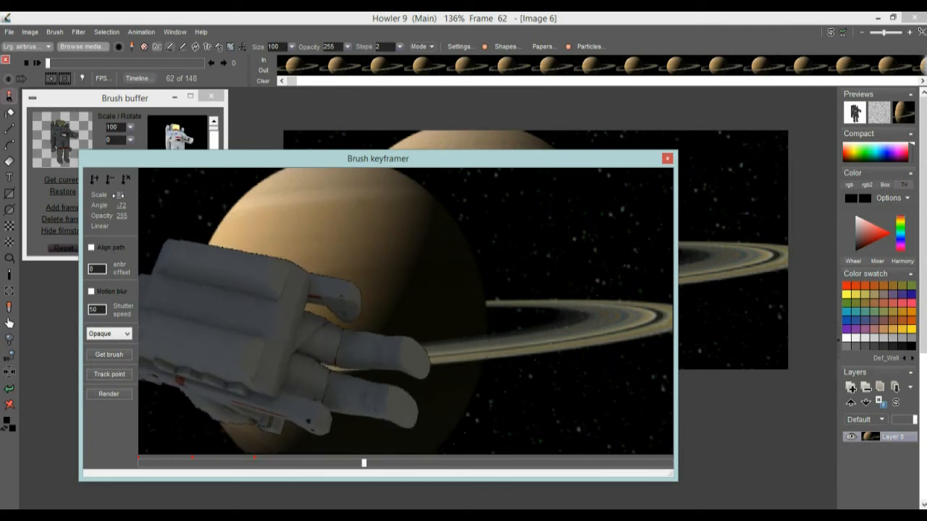
mouse_move(253, 324)
mouse_down()
mouse_move(320, 351)
mouse_move(321, 363)
mouse_up()
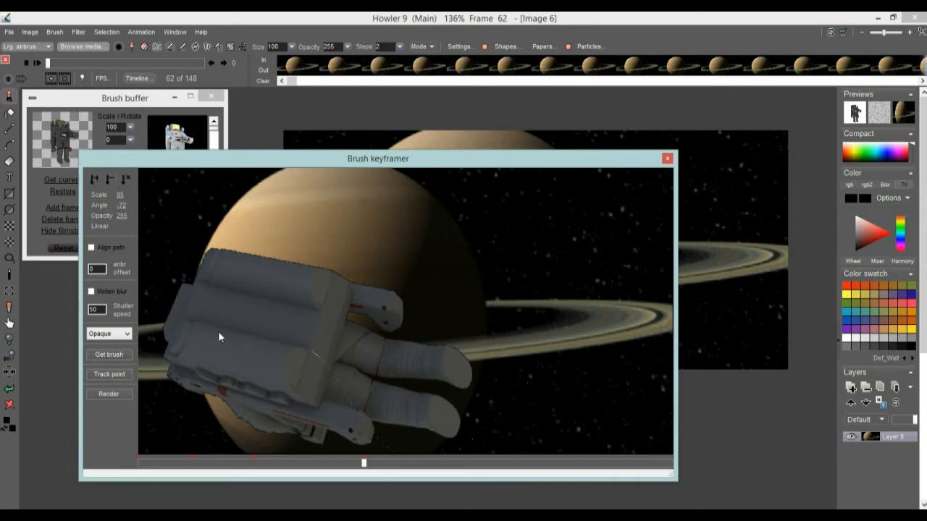
At frame 99, key the astronaut scaled down to 46 and rotated to 24
drag(364, 466, 503, 478)
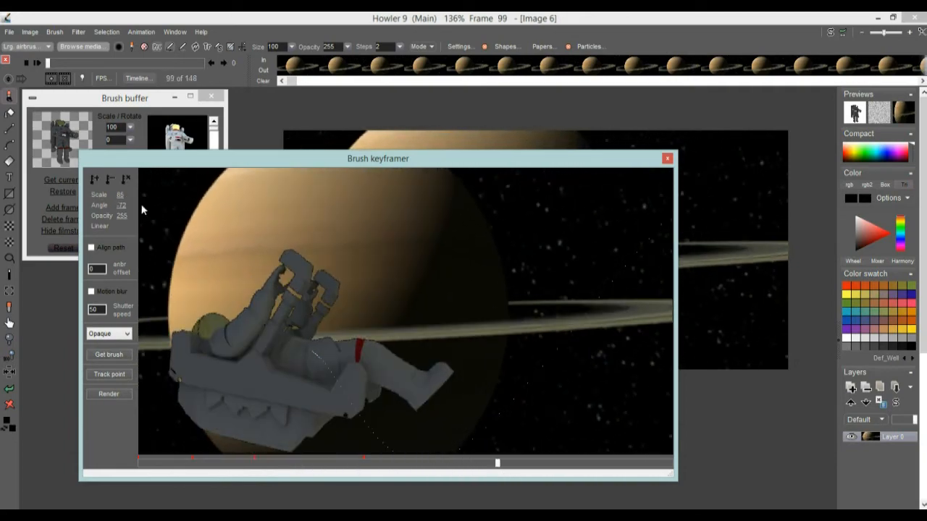
mouse_move(121, 206)
mouse_down()
mouse_move(166, 207)
mouse_move(113, 194)
mouse_up()
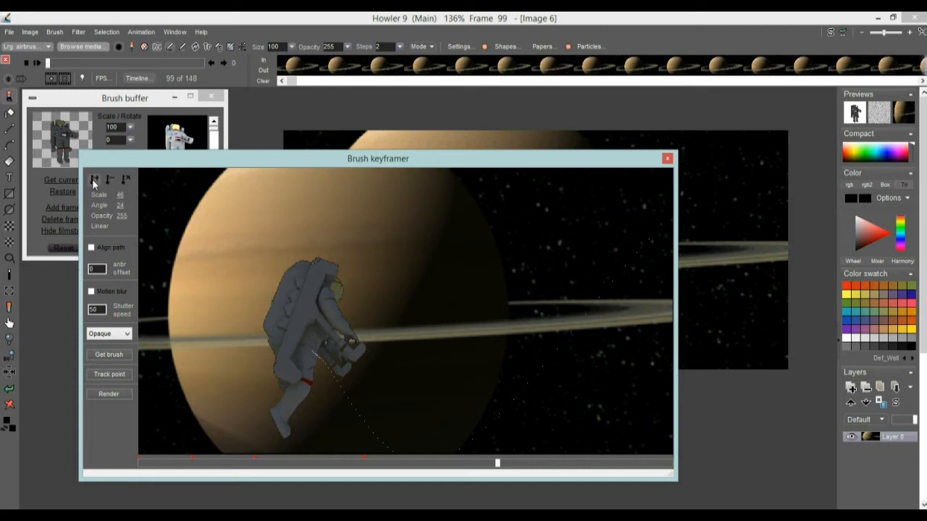
At frame 129, key the astronaut moved to the planet's upper left, scaled to 33 and rotated to 48
drag(509, 471, 609, 476)
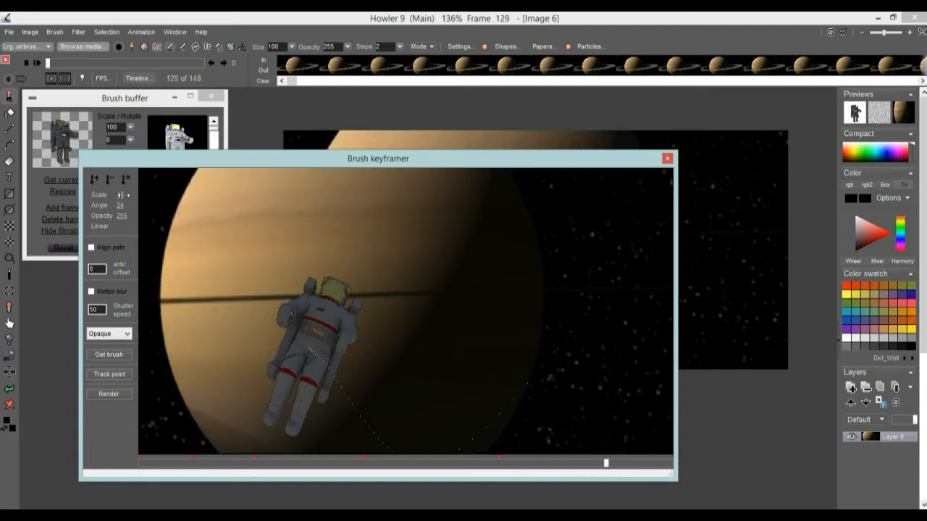
mouse_move(267, 349)
mouse_down()
mouse_move(398, 338)
mouse_move(476, 305)
mouse_up()
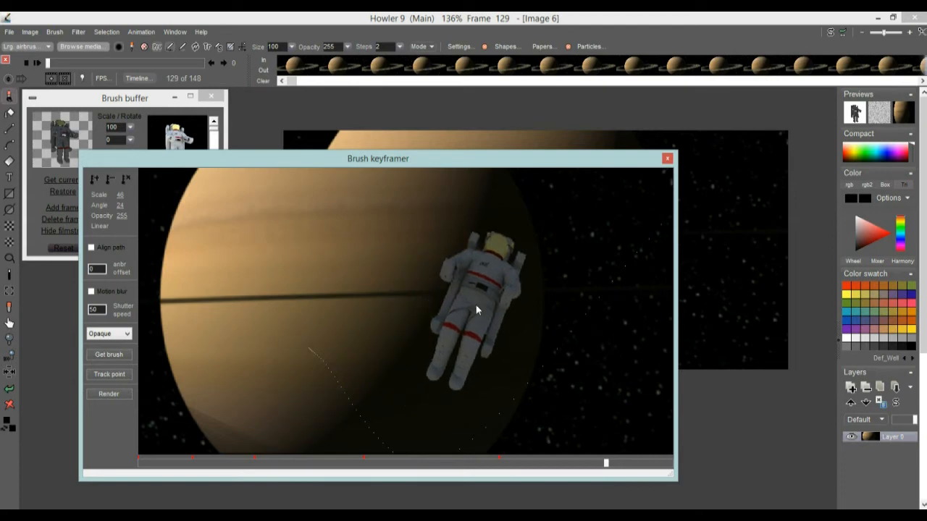
mouse_move(418, 321)
mouse_down()
mouse_move(246, 259)
mouse_move(246, 281)
mouse_up()
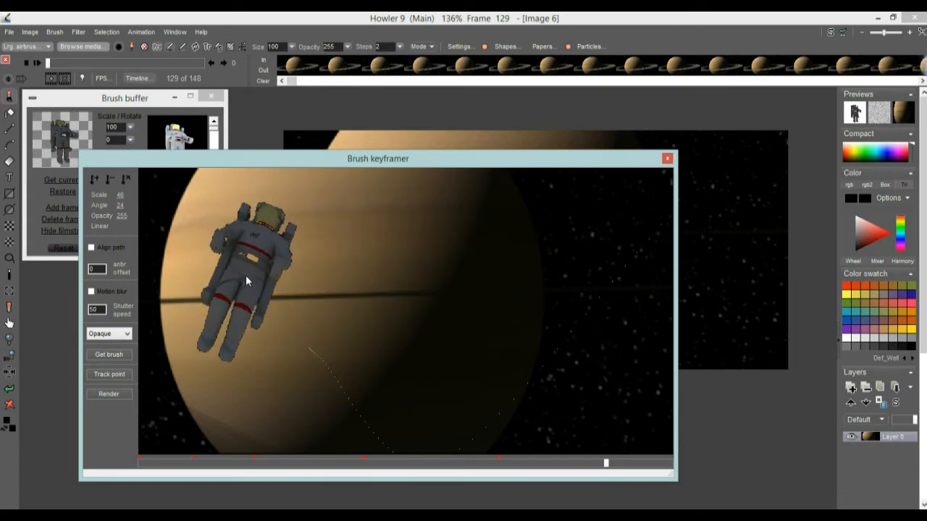
drag(123, 194, 129, 205)
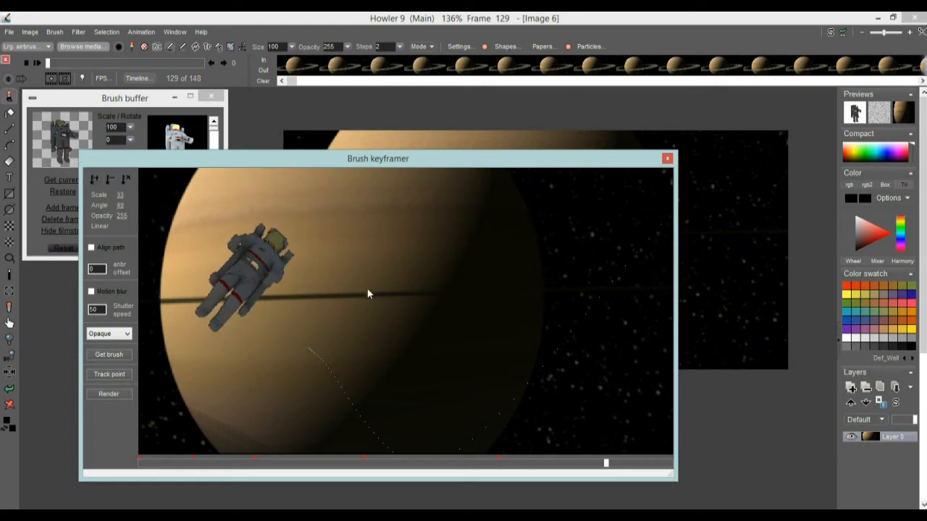
At frame 147, key the astronaut shrunk to scale 2, rotated to 147 and faded to opacity 0
drag(618, 464, 671, 462)
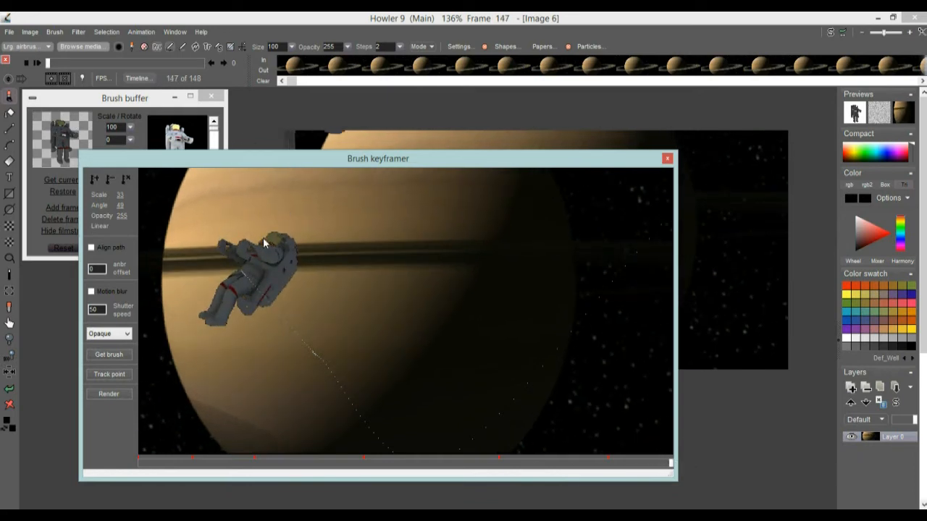
drag(123, 194, 120, 195)
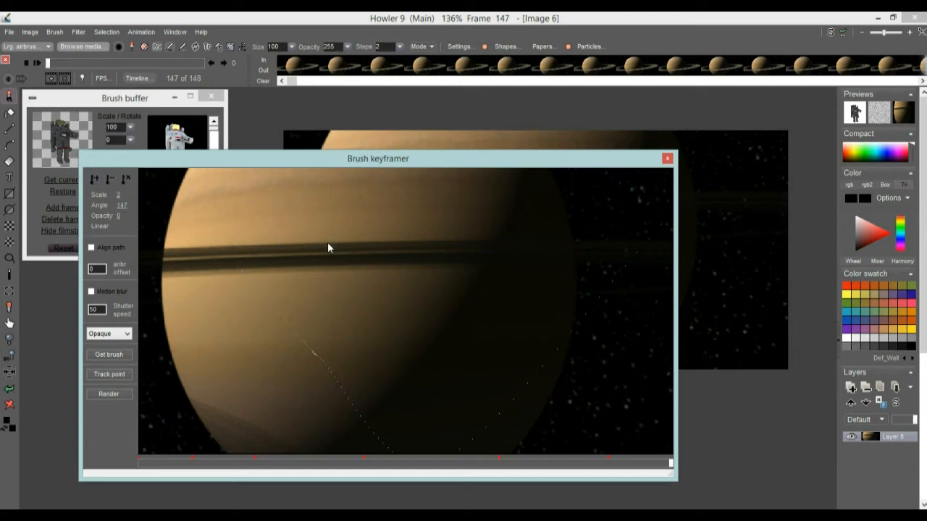
Scrub back and forth through the keyframer timeline to preview the astronaut's animated path
mouse_move(260, 467)
mouse_down()
mouse_move(666, 467)
mouse_move(171, 472)
mouse_move(586, 471)
mouse_move(318, 472)
mouse_move(208, 458)
mouse_move(279, 445)
mouse_move(434, 441)
mouse_move(691, 463)
mouse_move(352, 478)
mouse_move(137, 459)
mouse_move(584, 470)
mouse_move(313, 461)
mouse_up()
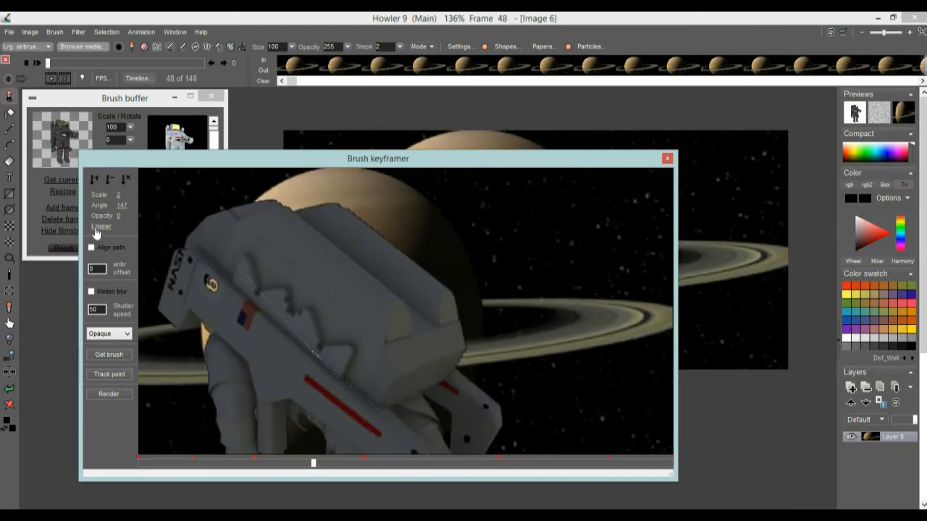
drag(315, 469, 397, 447)
drag(540, 449, 364, 431)
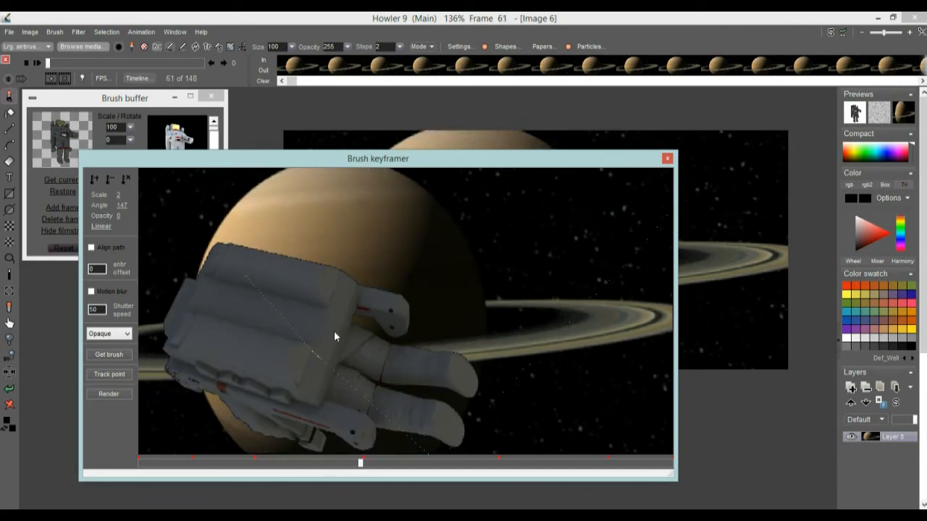
drag(361, 466, 211, 462)
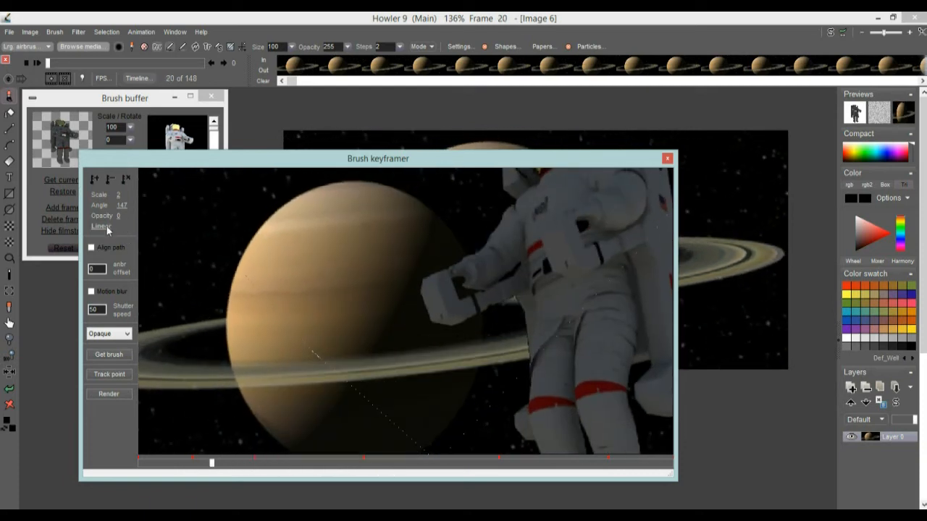
drag(239, 462, 137, 465)
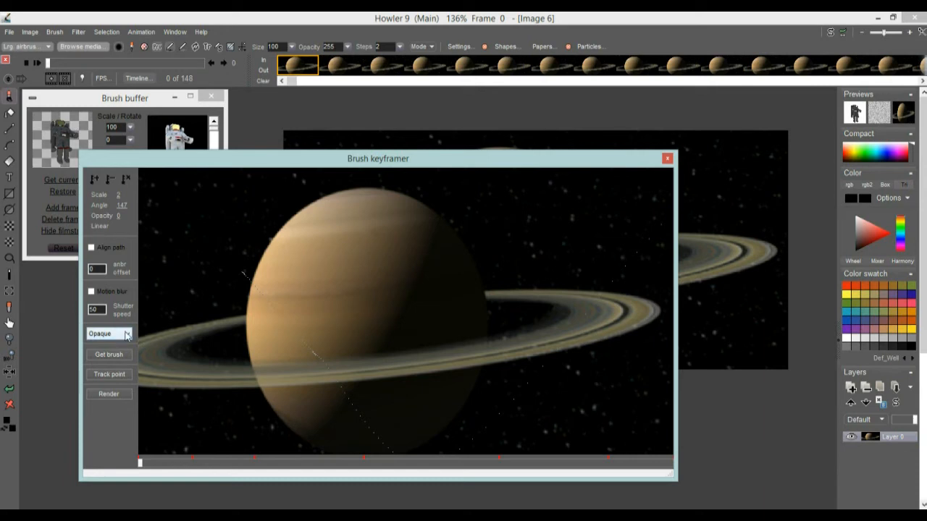
drag(213, 472, 297, 474)
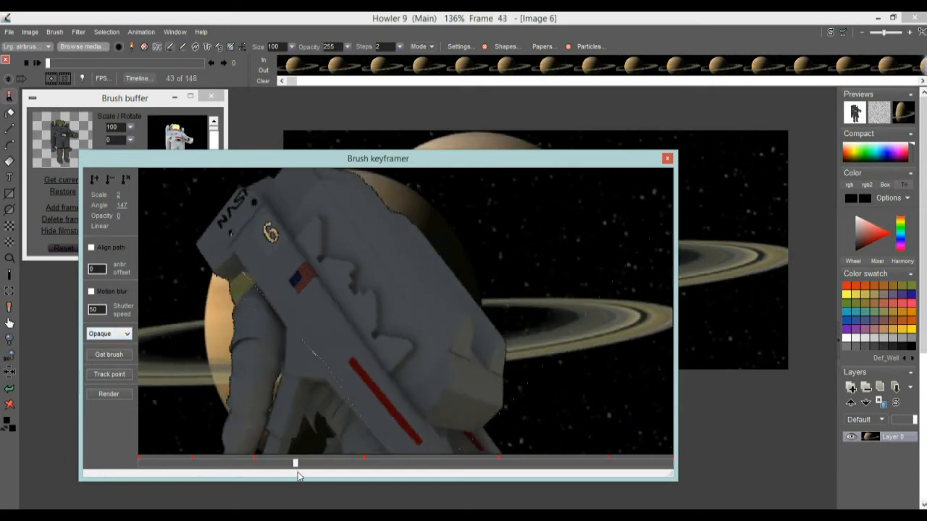
Try the Multiply and Screen blend modes for the keyframed brush
click(110, 335)
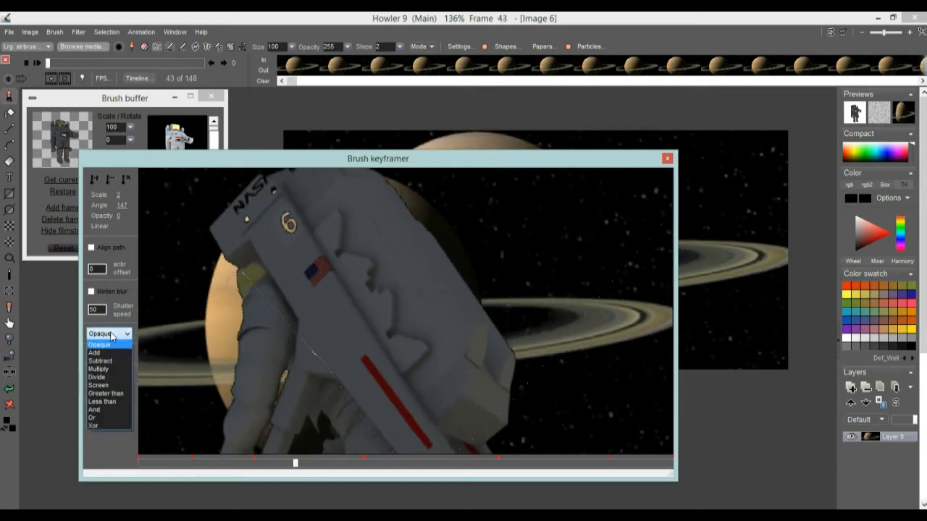
click(110, 370)
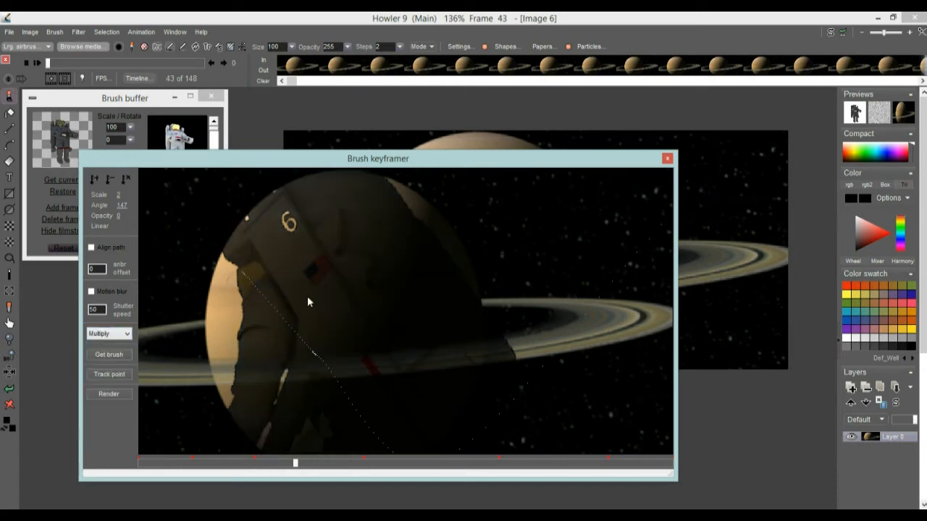
click(121, 339)
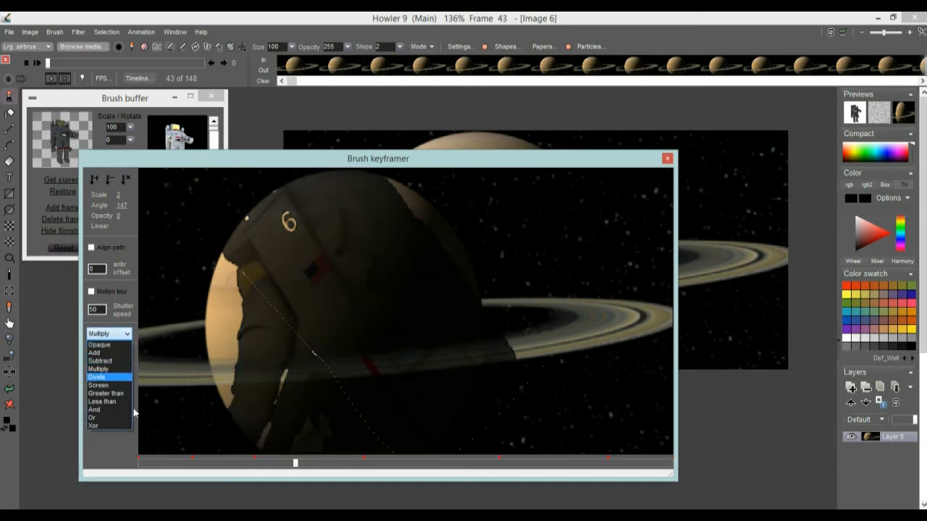
click(118, 386)
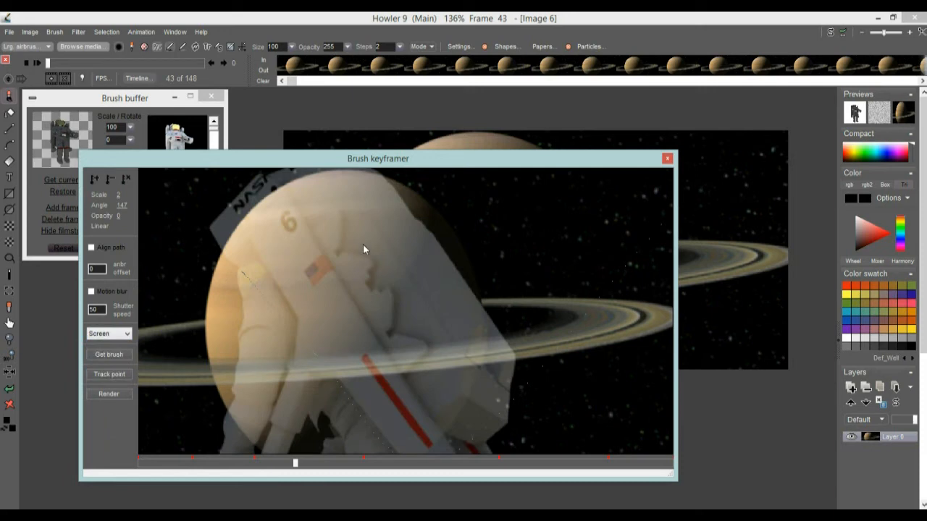
Try the Greater than and Add blend modes, scrubbing to frame 38 between them
click(121, 334)
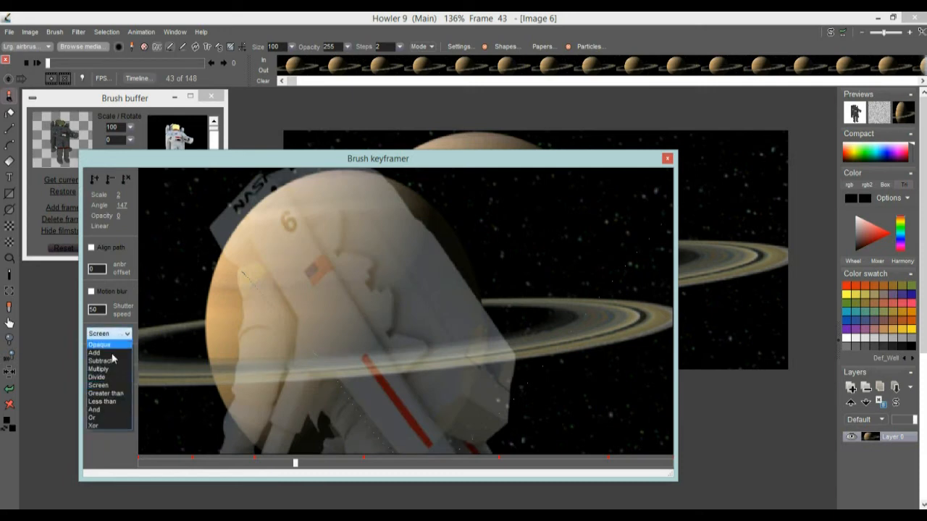
click(107, 394)
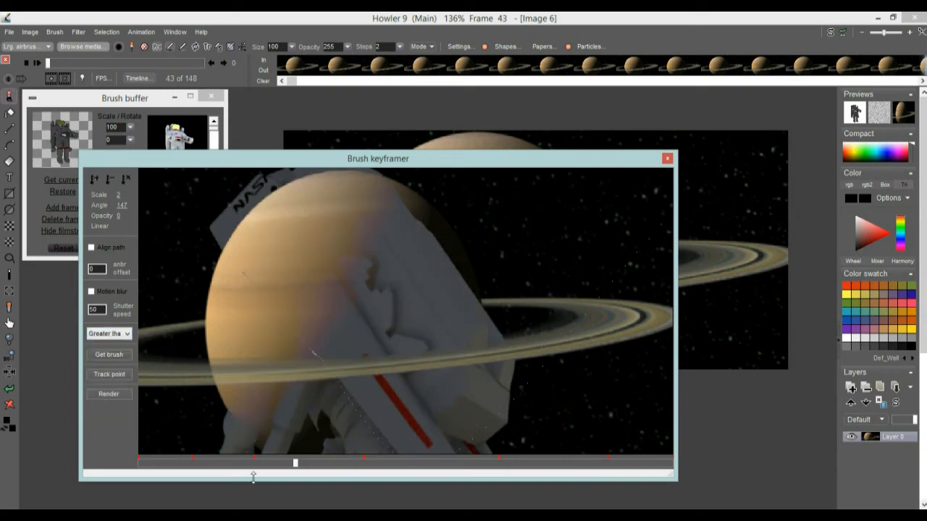
drag(285, 468, 280, 492)
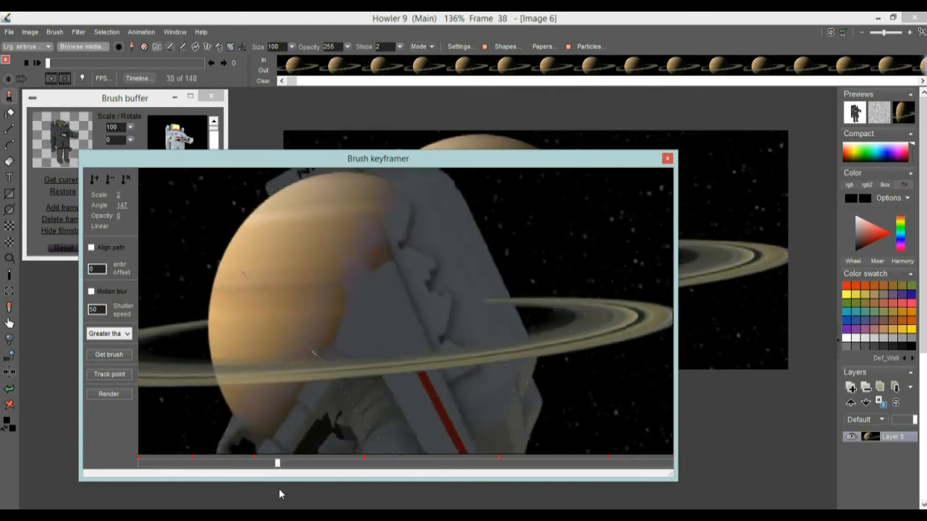
click(114, 337)
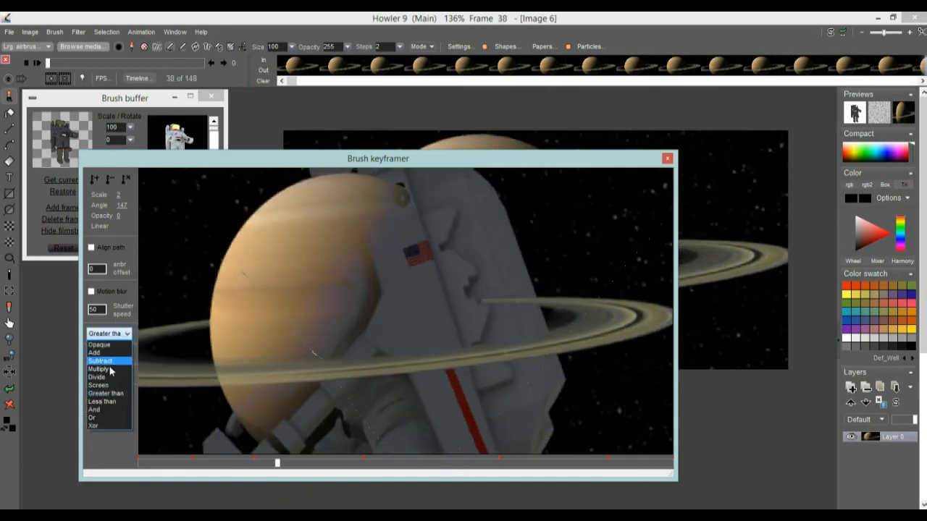
click(109, 353)
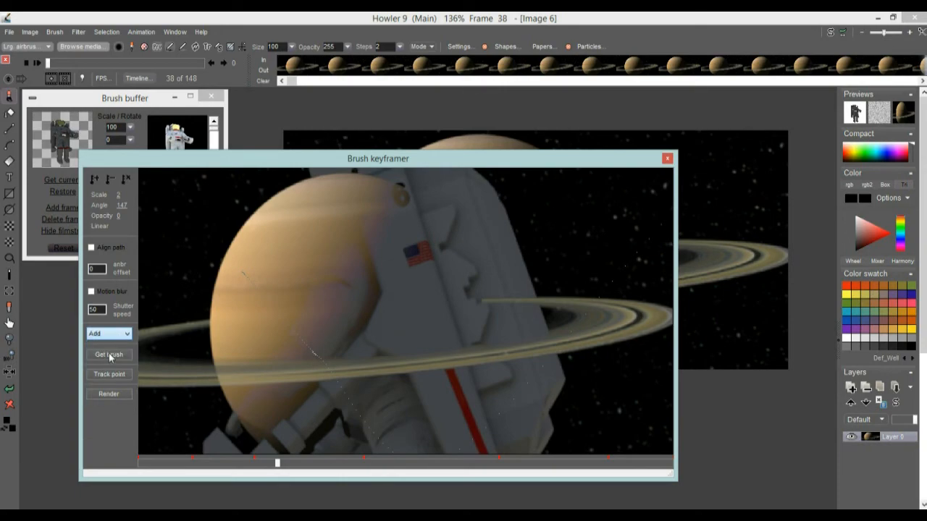
Try the Xor and Or blend modes, scrubbing the timeline to compare them
drag(270, 473, 233, 482)
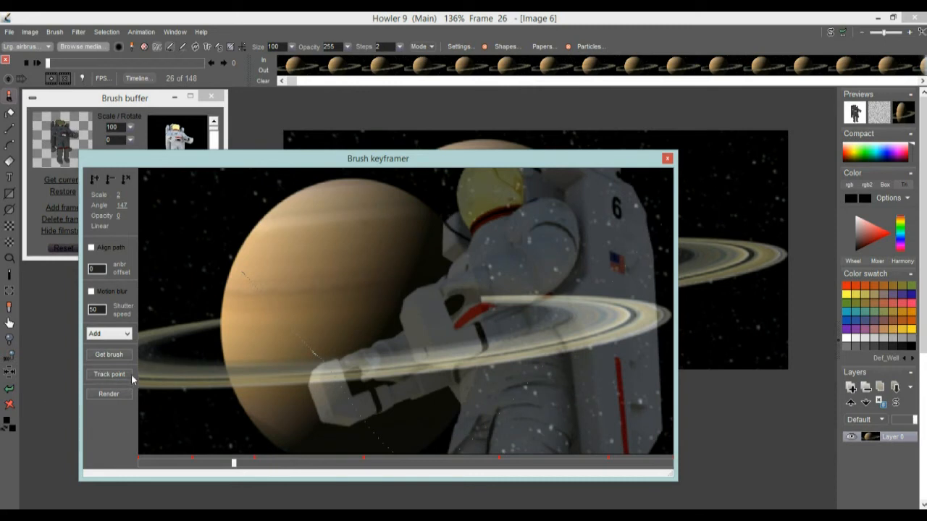
click(116, 334)
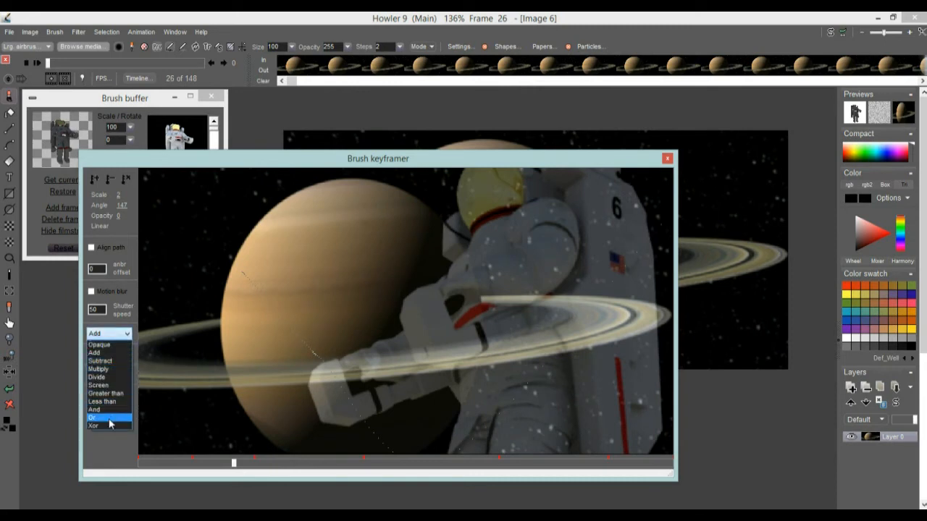
click(103, 427)
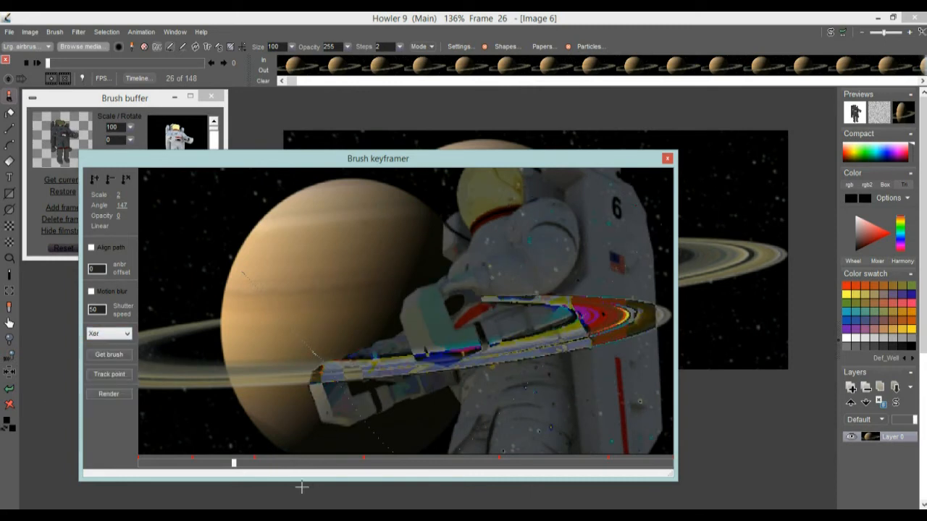
drag(227, 467, 310, 464)
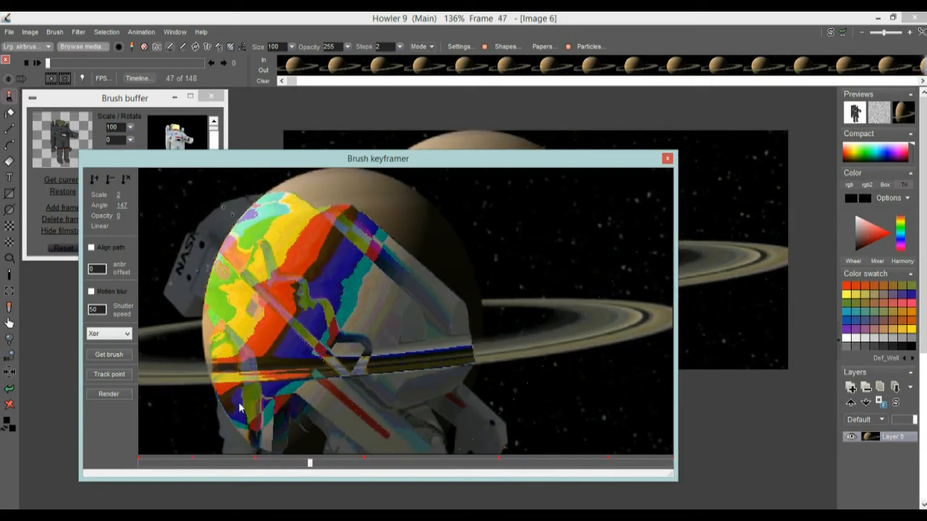
click(115, 337)
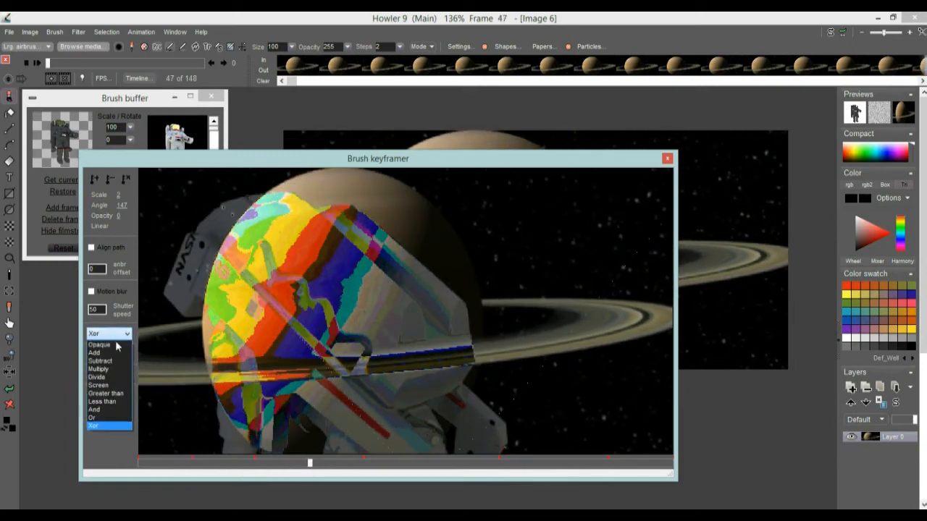
click(110, 419)
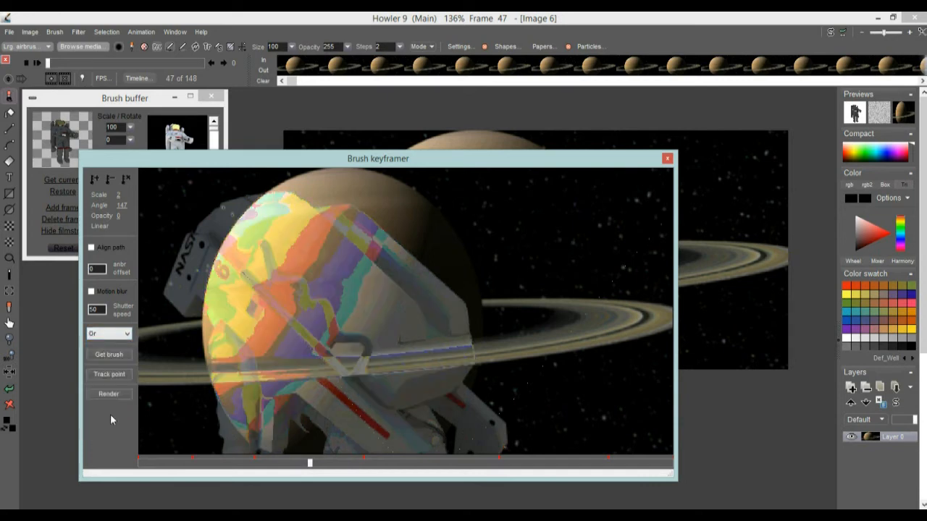
Set the brush blend mode back to Opaque and scrub the timeline to frame 37
click(114, 338)
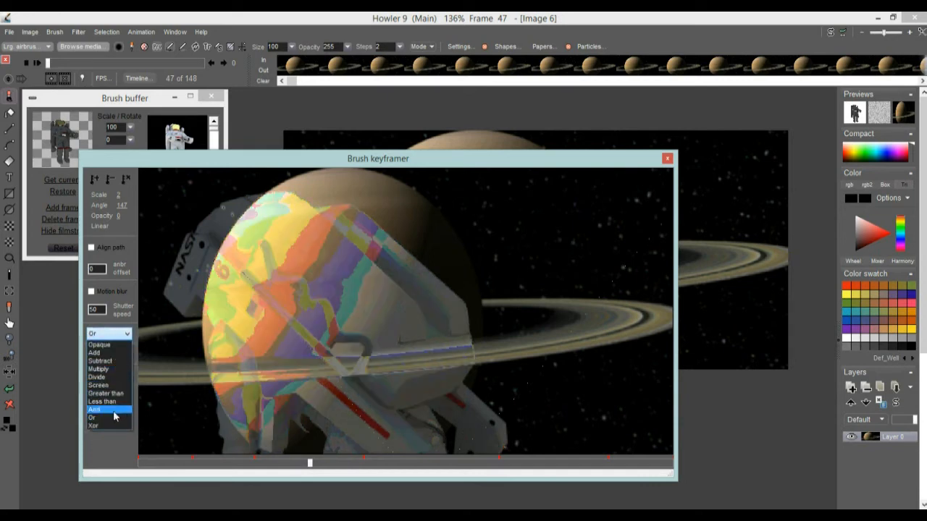
click(99, 345)
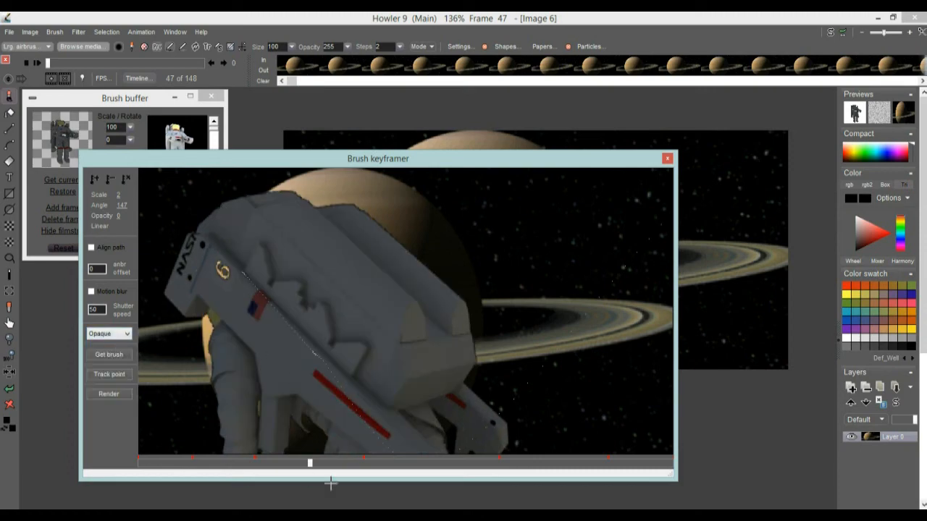
mouse_move(306, 465)
mouse_down()
mouse_move(198, 459)
mouse_move(302, 464)
mouse_up()
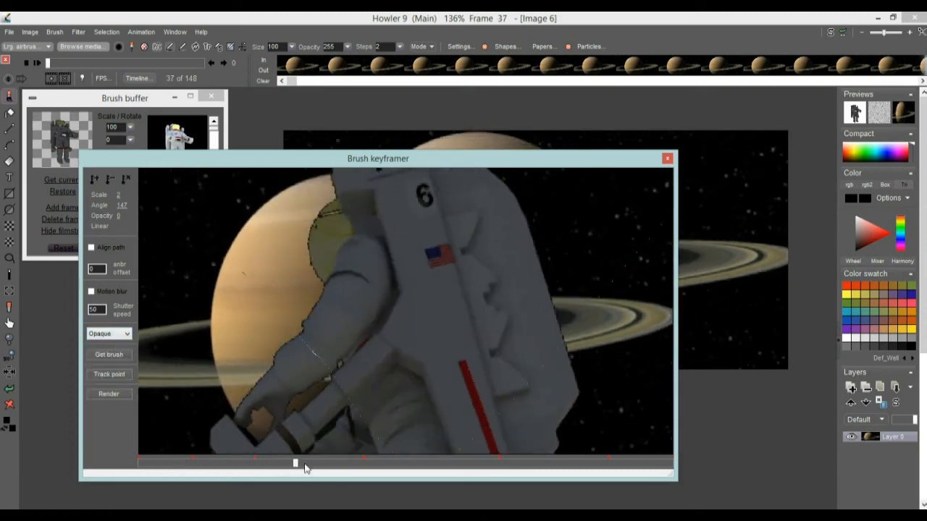
Render the keyframed astronaut brush into the Saturn animation and close the brush keyframer
click(109, 395)
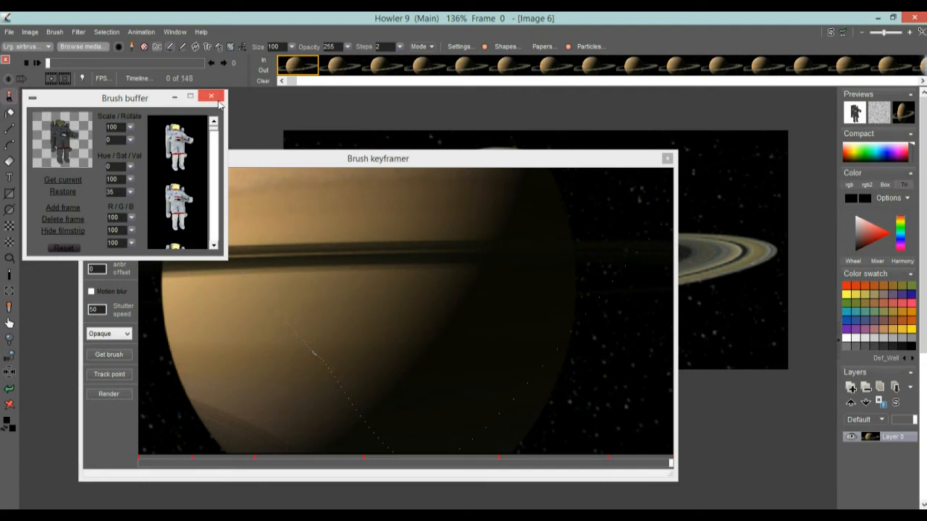
mouse_move(405, 159)
mouse_down()
mouse_move(550, 130)
mouse_move(490, 131)
mouse_move(485, 143)
mouse_up()
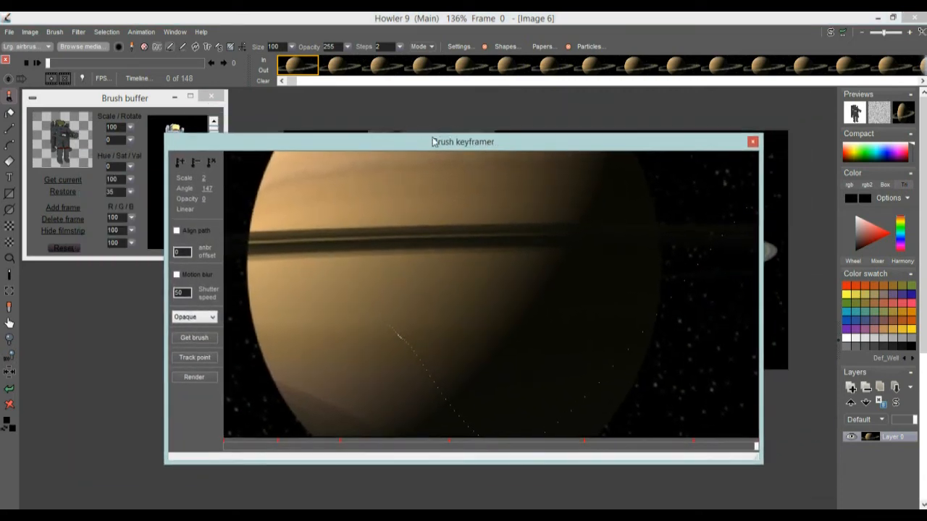
click(754, 144)
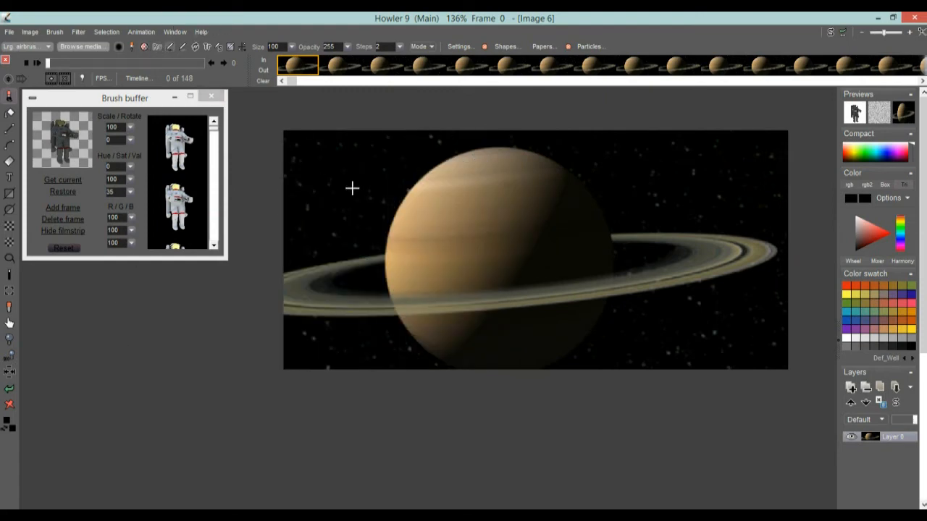
Move the brush buffer aside, play the rendered animation from the start, and scrub to the last frame
drag(72, 100, 103, 312)
mouse_move(83, 63)
mouse_down()
mouse_move(53, 63)
mouse_move(203, 62)
mouse_move(11, 60)
mouse_up()
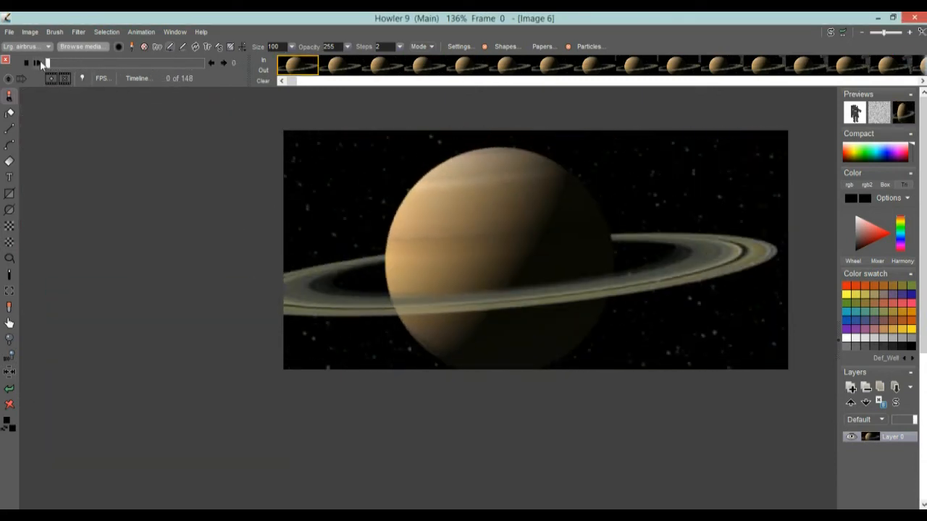
click(41, 63)
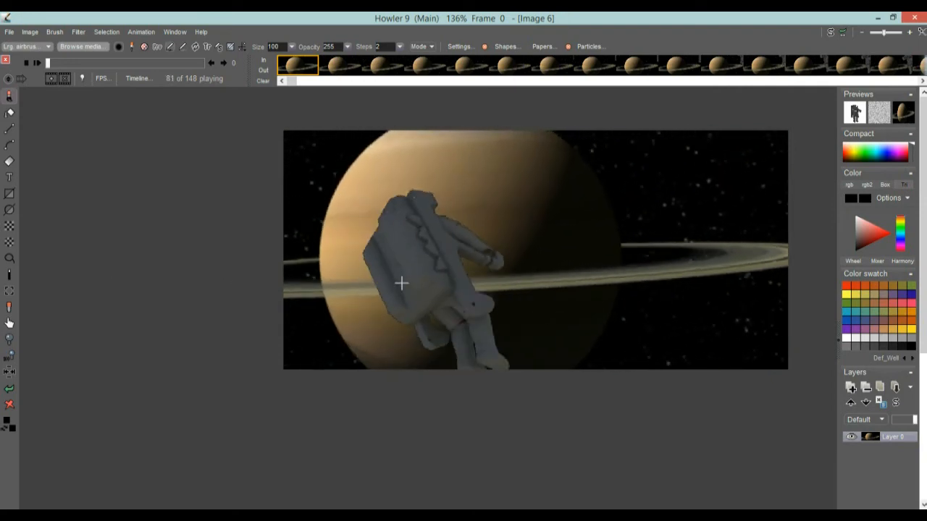
drag(78, 64, 208, 74)
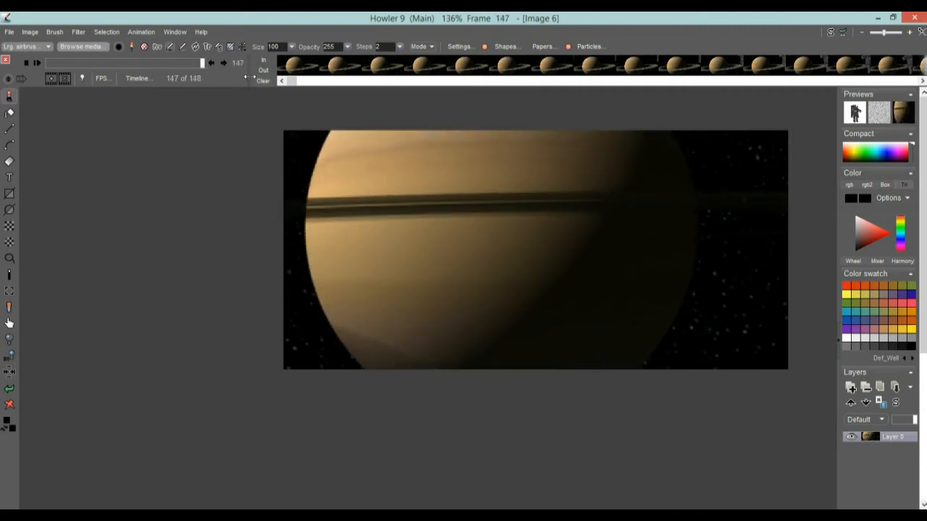
Load the astronaut image sequence as a new animation, freeing the current Saturn animation
click(141, 31)
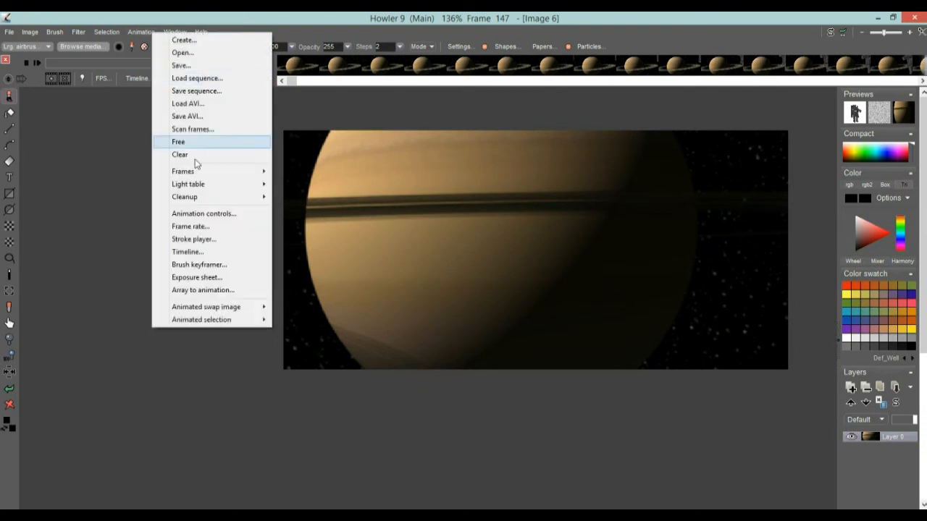
click(187, 79)
click(552, 371)
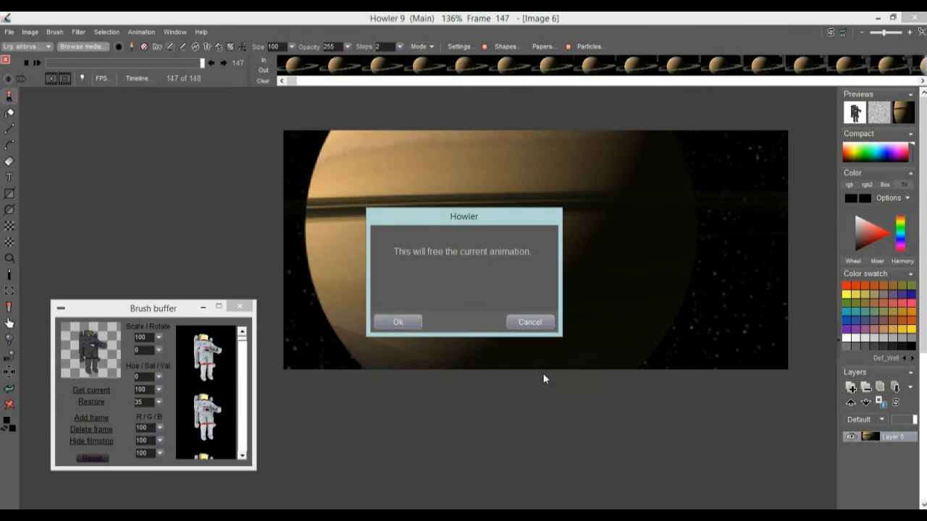
click(400, 323)
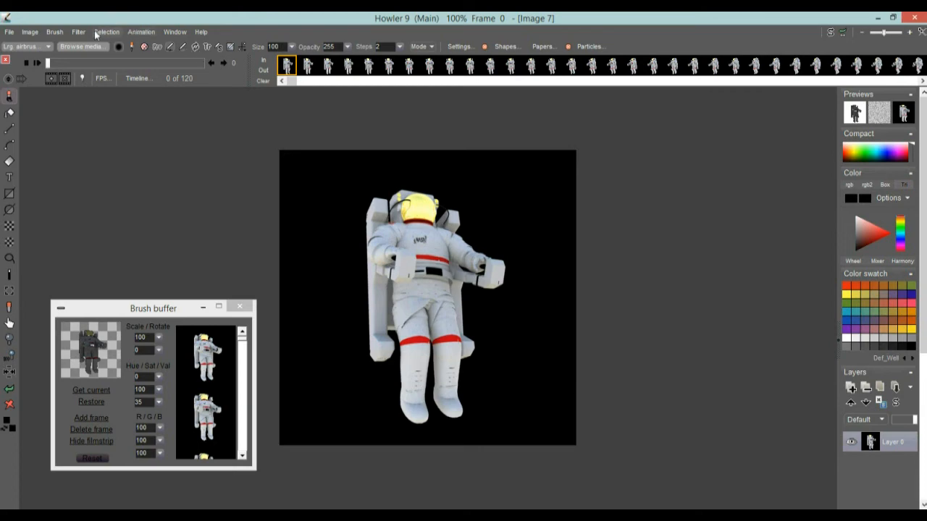
Open the animated brush sequence loader and set its file type to Targa
click(56, 33)
mouse_move(144, 272)
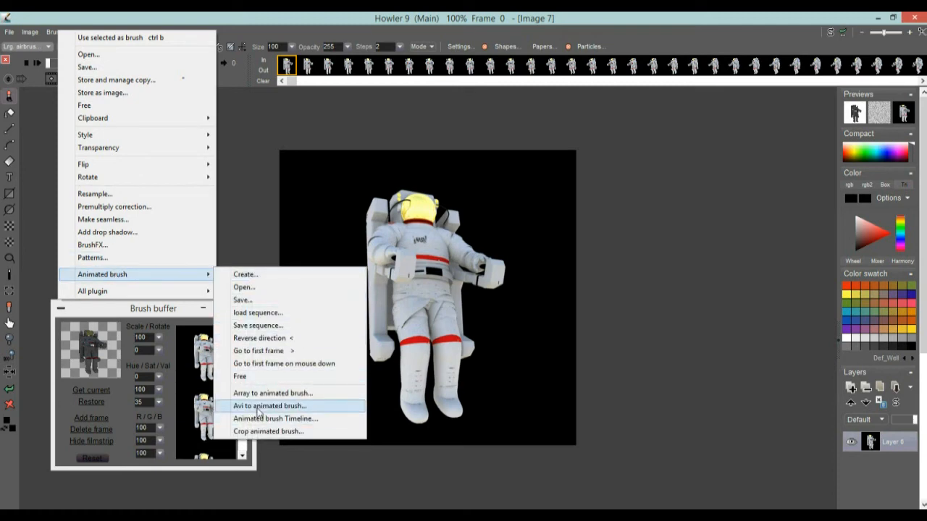
click(257, 313)
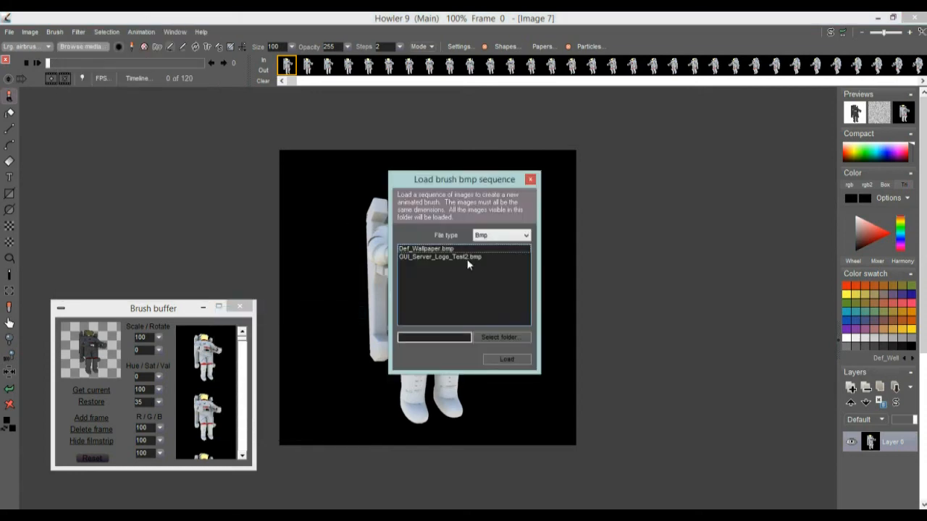
click(489, 238)
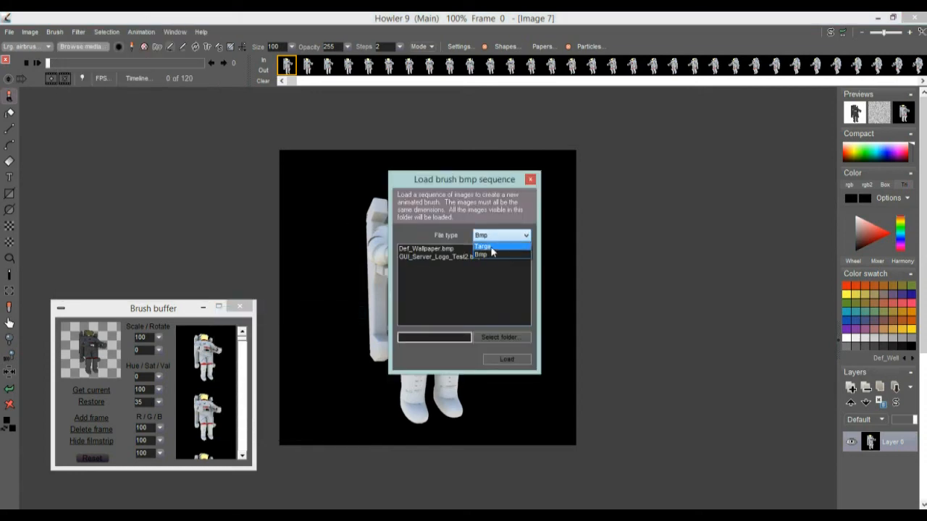
click(491, 248)
Select the spinning-astronaut folder under DailyDose\carrara on drive D and load it as an animated brush
click(506, 339)
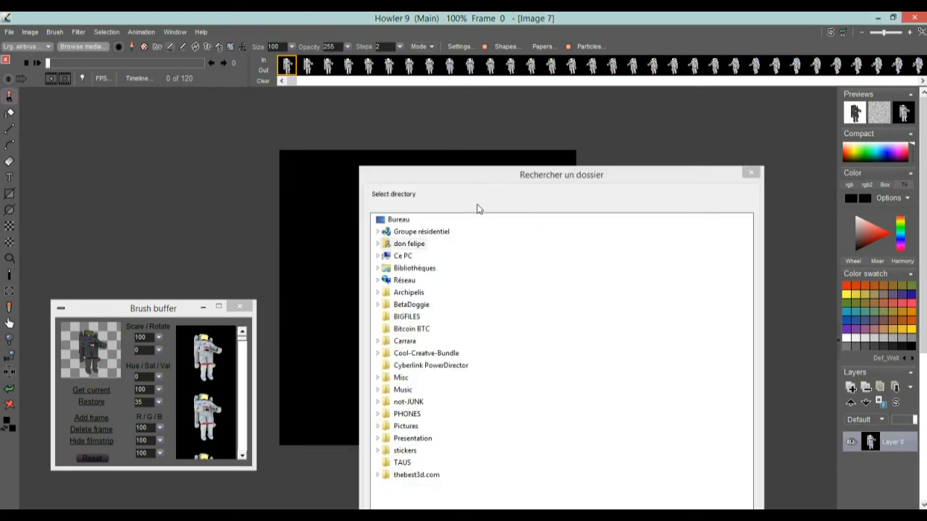
drag(459, 176, 307, 72)
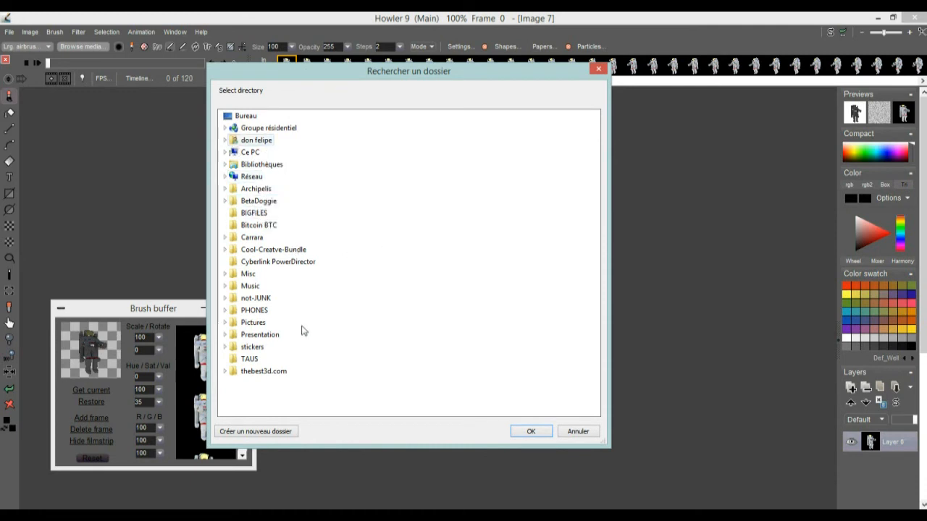
click(247, 152)
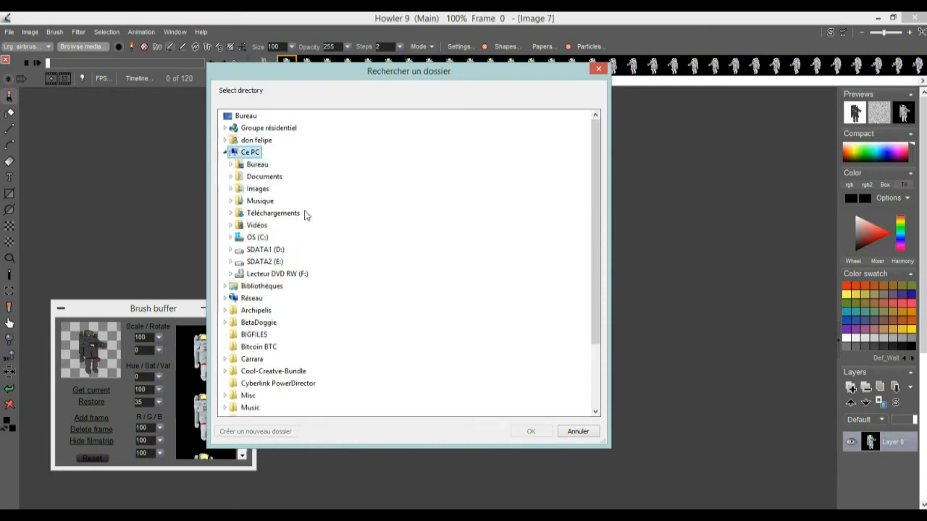
double_click(279, 249)
double_click(274, 300)
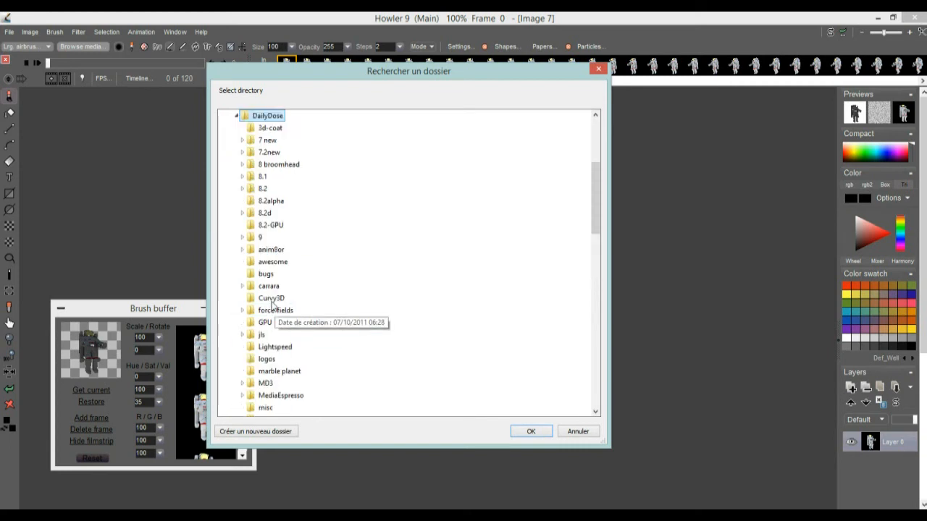
double_click(275, 286)
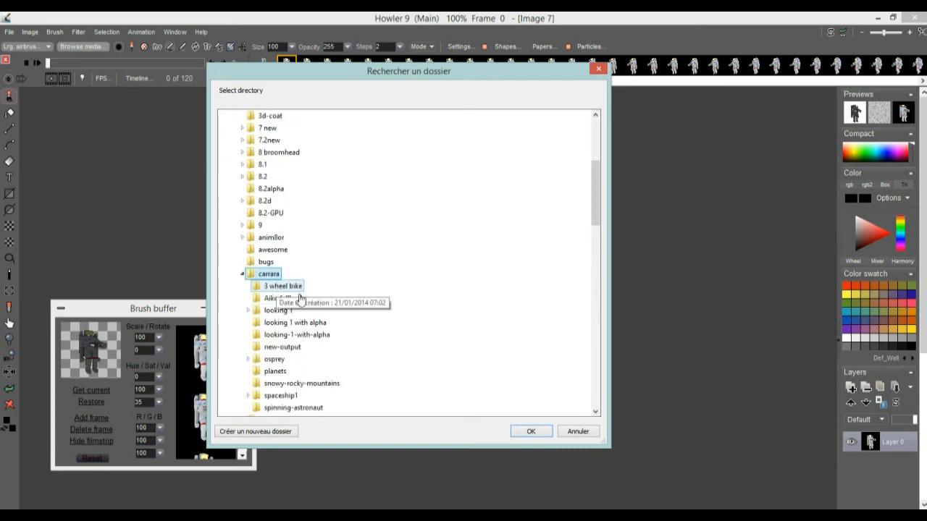
click(293, 408)
scroll(326, 365, down, 4)
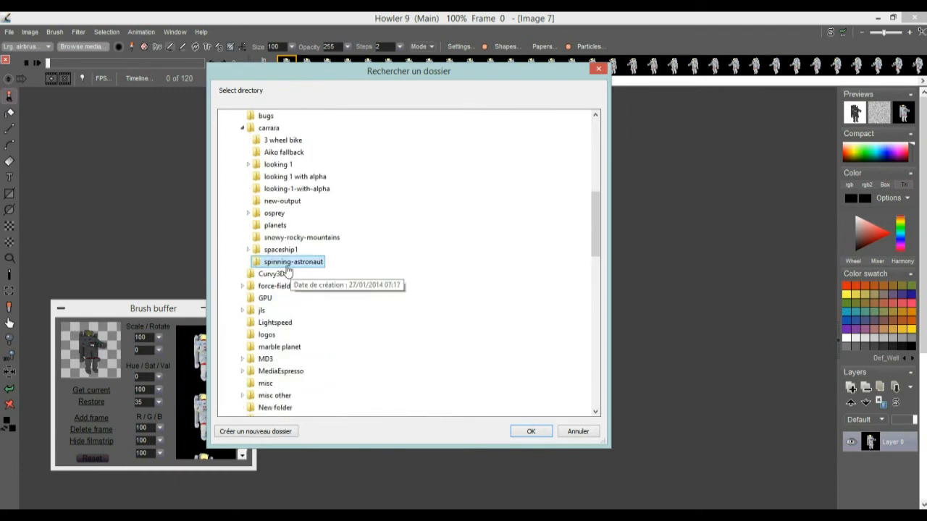
click(534, 432)
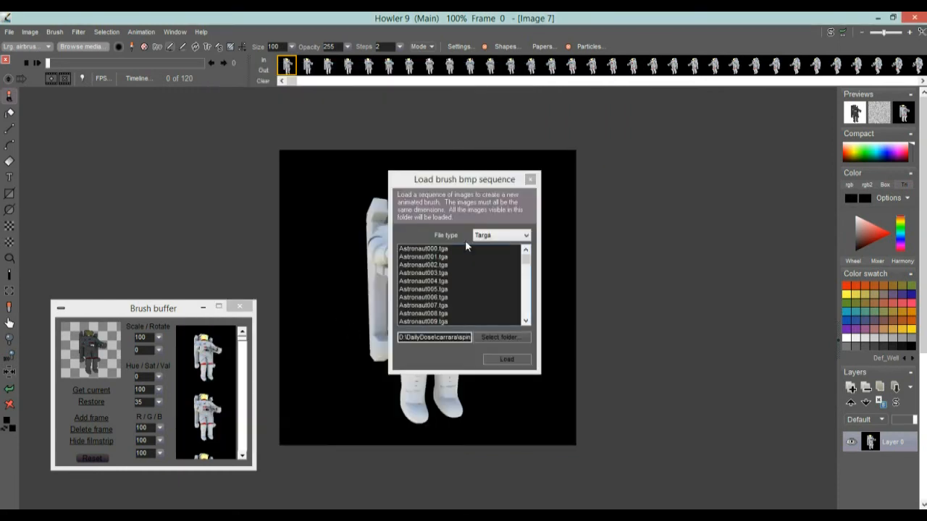
click(438, 250)
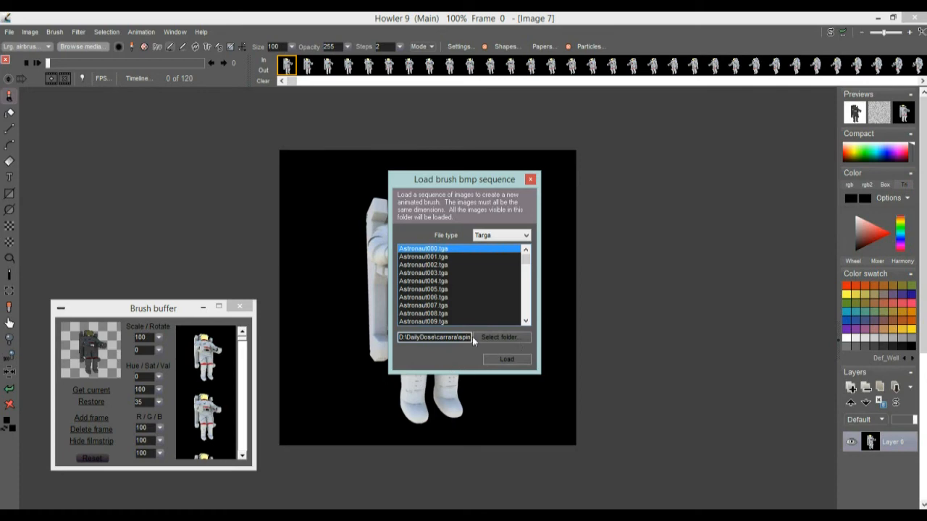
click(508, 360)
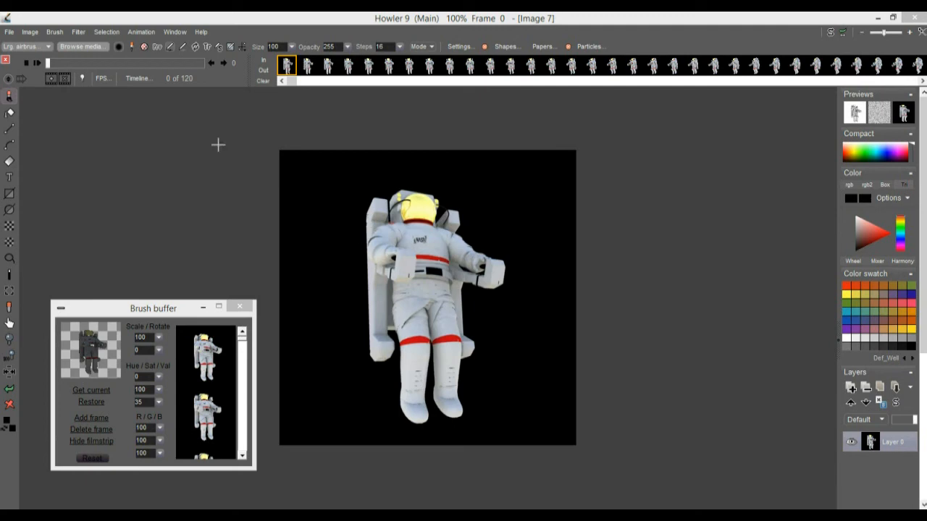
Store a managed copy of the animated brush and show its filmstrip in the new brush buffer
click(57, 35)
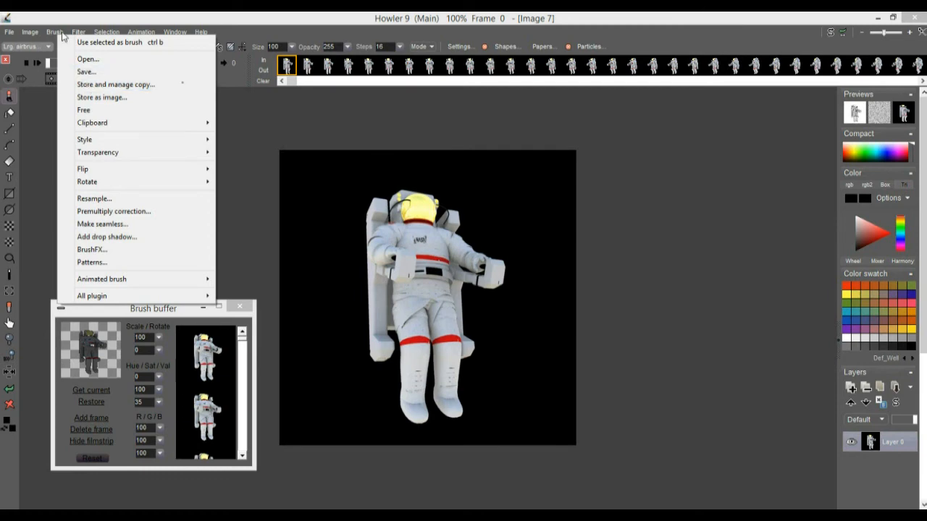
click(88, 84)
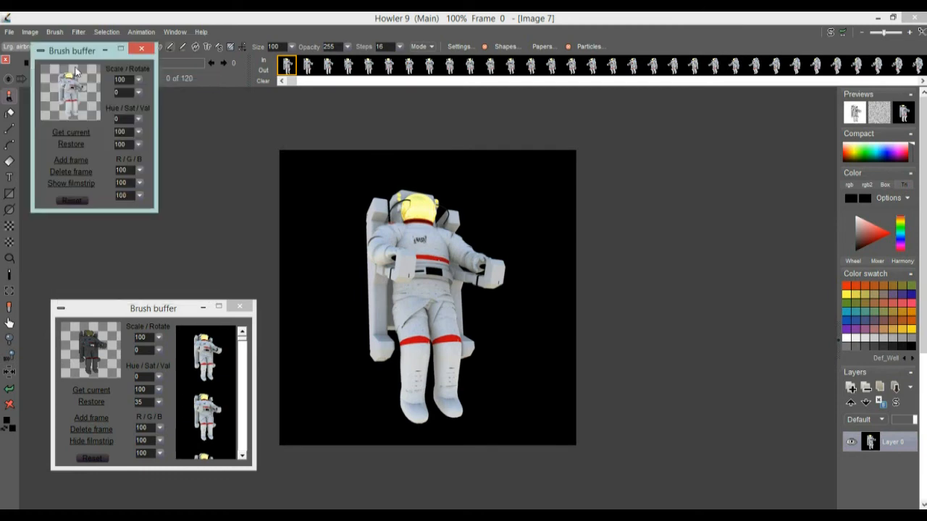
mouse_move(62, 56)
mouse_down()
mouse_move(117, 42)
mouse_move(618, 156)
mouse_up()
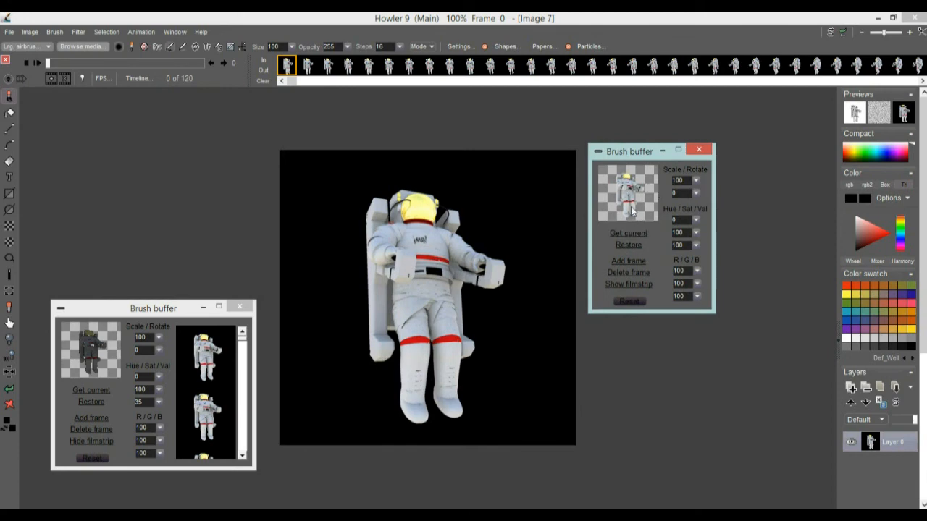
click(633, 284)
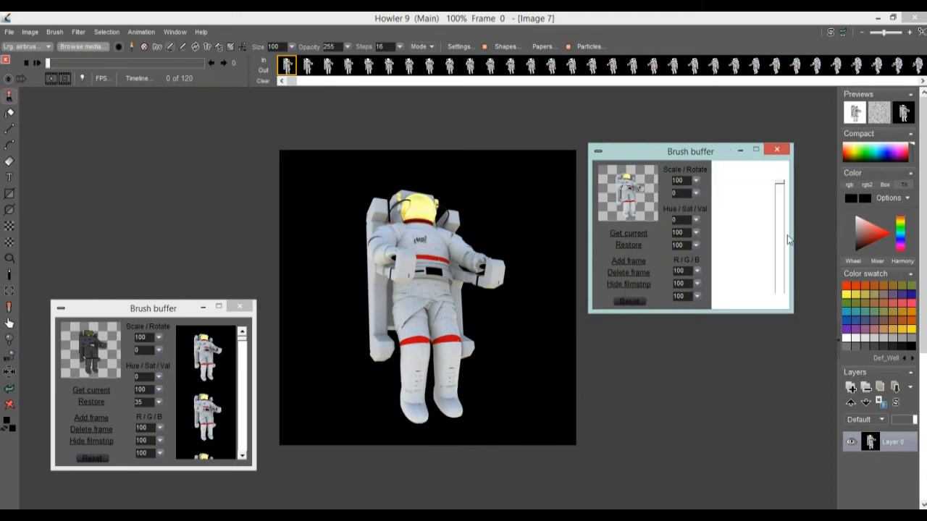
click(781, 185)
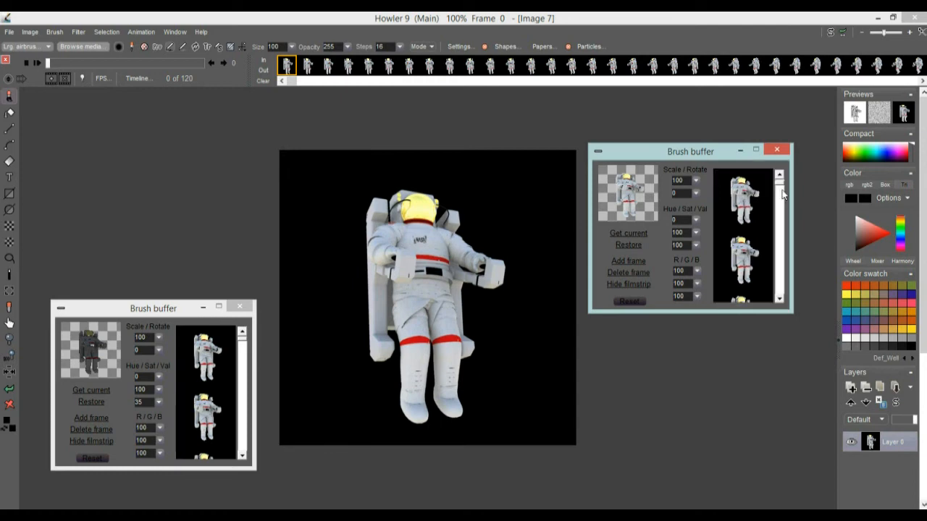
drag(781, 186, 781, 209)
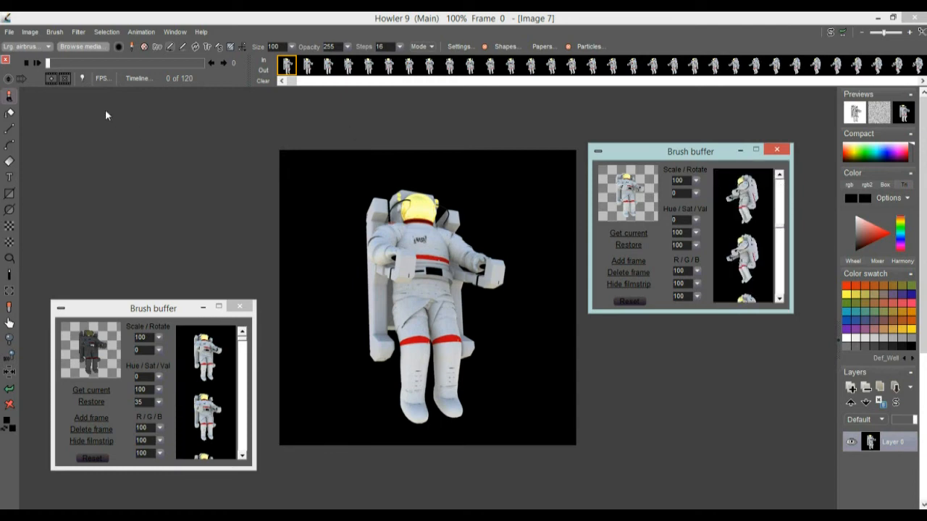
Create a media folder named My Anim Brushes and save the brush in it as spinning astronaut 1
click(80, 46)
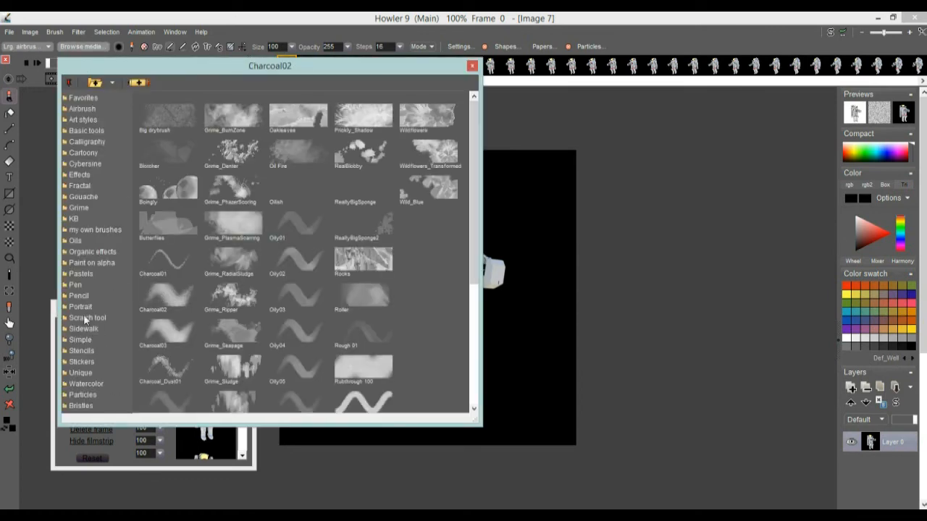
click(96, 83)
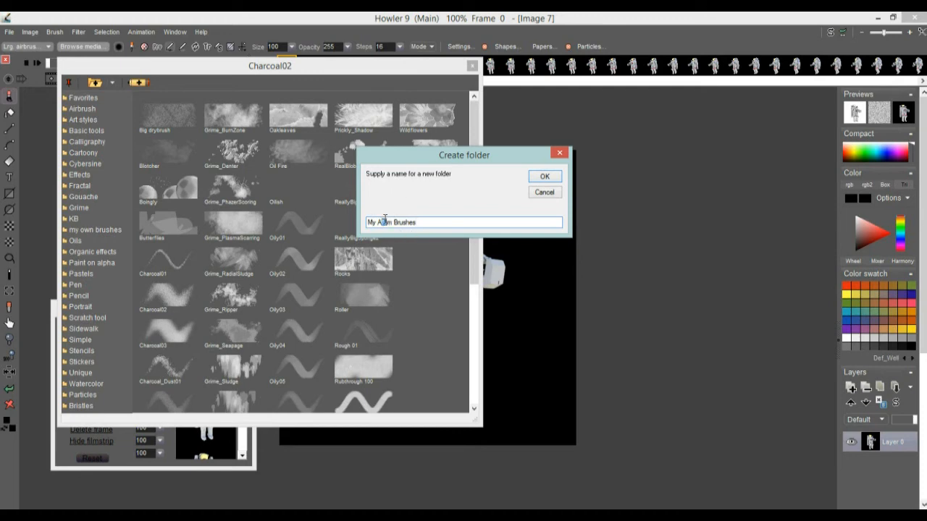
text(n)
click(547, 176)
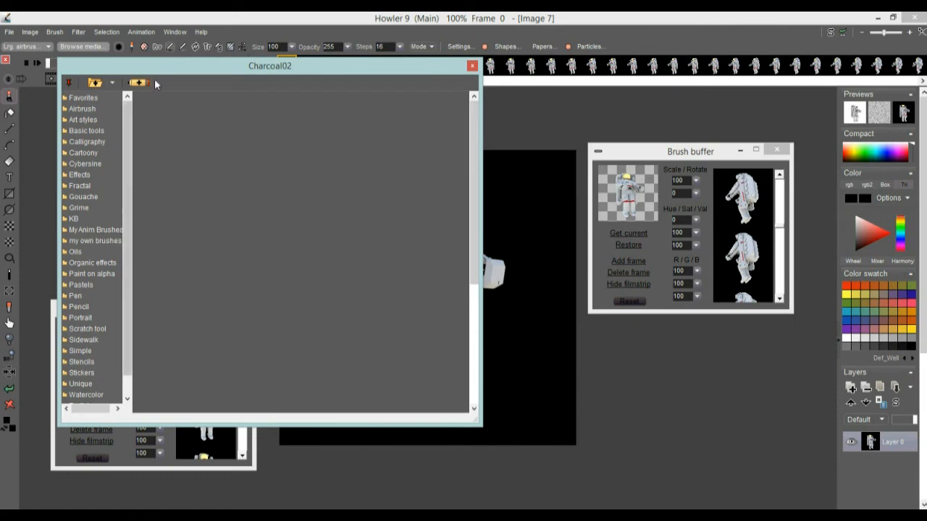
click(137, 84)
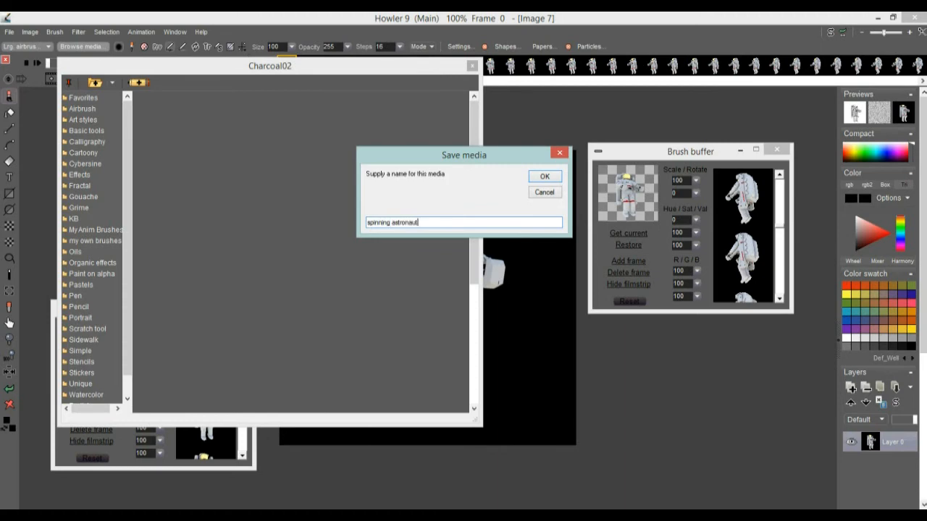
click(544, 176)
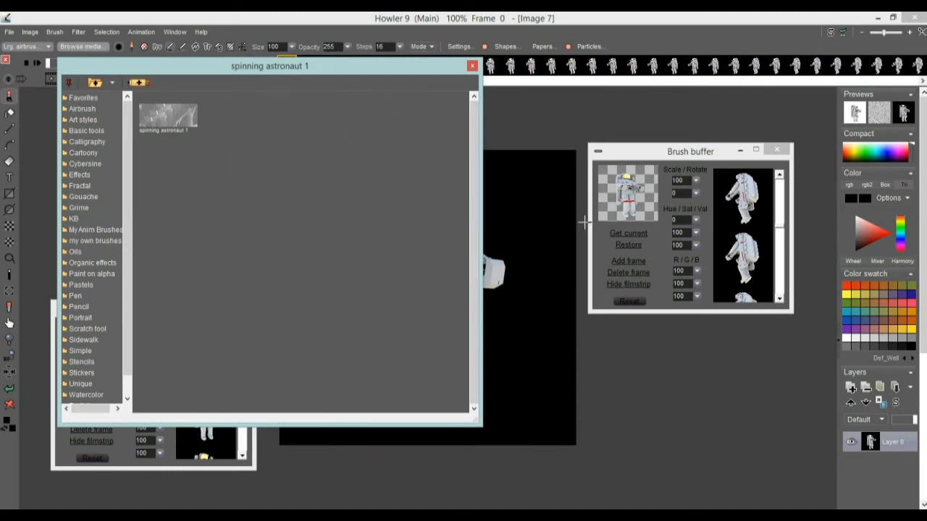
Open the brush settings panel to review the animated brush options, then close it
click(461, 46)
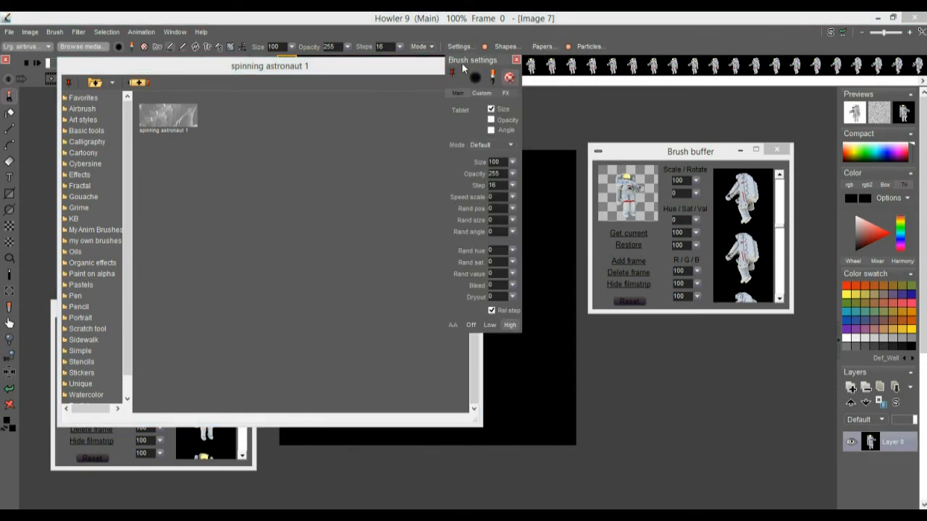
mouse_move(461, 63)
mouse_down()
mouse_move(575, 70)
mouse_move(742, 216)
mouse_up()
click(797, 215)
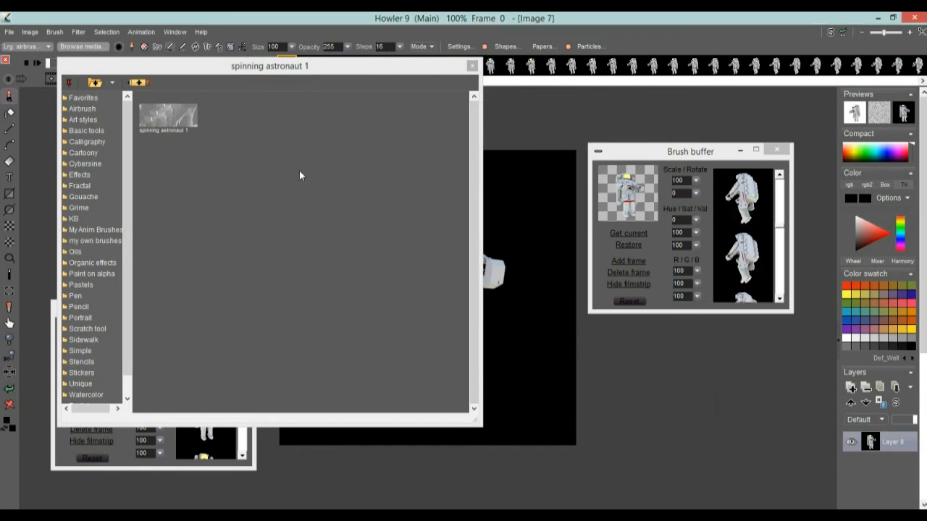
Pick the spinning astronaut 1 brush from the media browser and paint a diagonal stroke of astronauts on the canvas
click(160, 120)
mouse_move(341, 286)
mouse_down()
mouse_move(456, 348)
mouse_move(488, 278)
mouse_move(384, 316)
mouse_move(417, 338)
mouse_up()
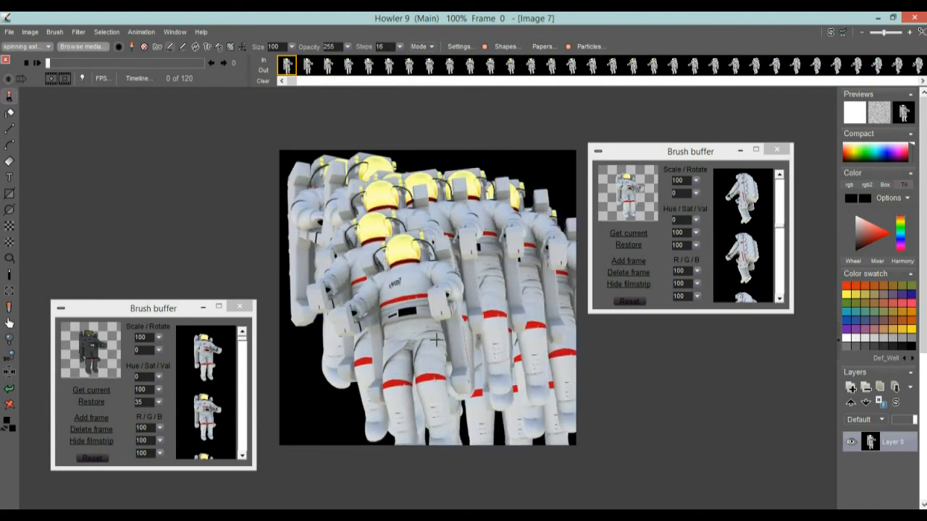
Open the media browser, widen it, pick the Boingly brush from Favorites, and paint a short stroke of balls
click(75, 46)
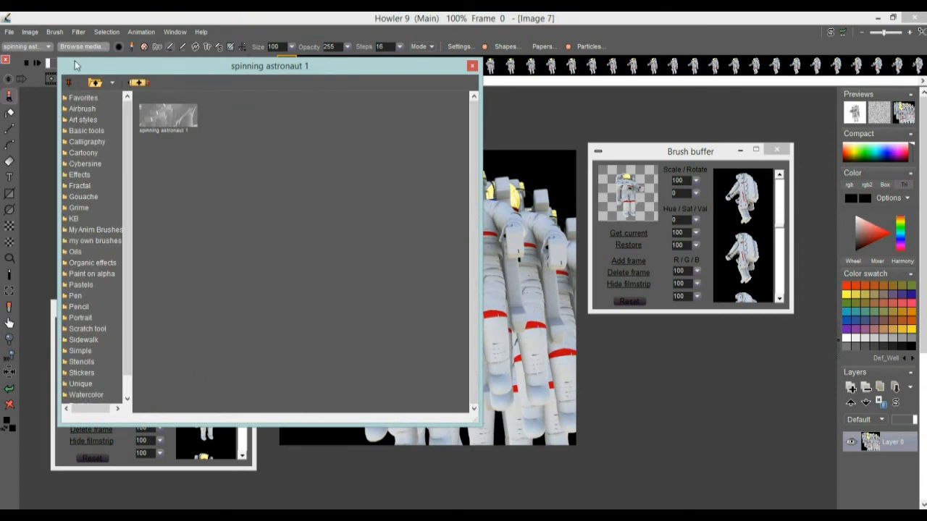
drag(481, 212, 252, 212)
click(81, 99)
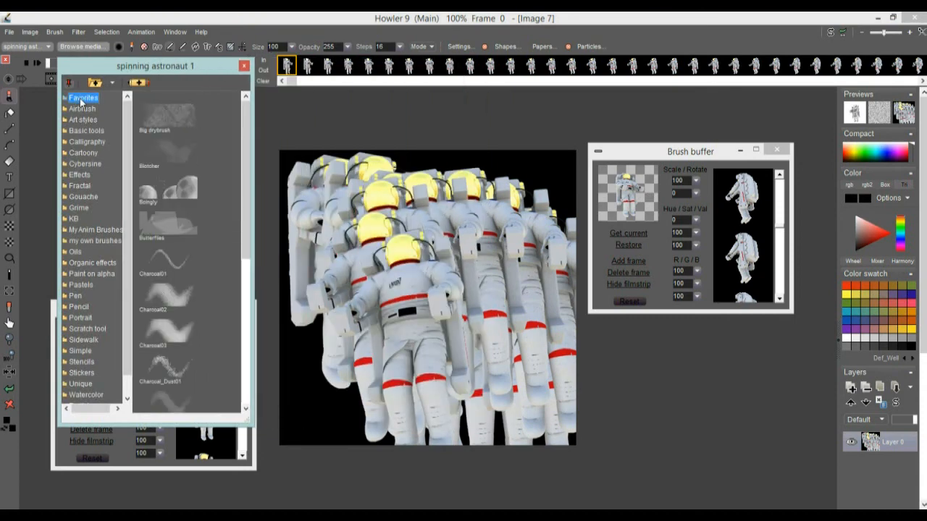
click(194, 187)
mouse_move(366, 236)
mouse_down()
mouse_move(427, 350)
mouse_move(439, 321)
mouse_move(460, 401)
mouse_move(396, 364)
mouse_up()
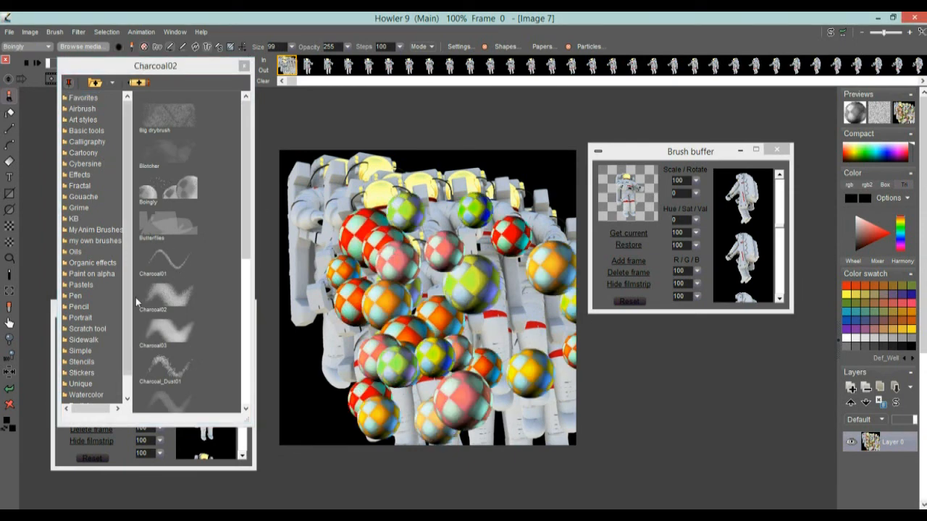
Reselect spinning astronaut 1 from My Anim Brushes and paint an astronaut stroke over the balls
click(86, 230)
click(170, 122)
mouse_move(427, 274)
mouse_down()
mouse_move(472, 304)
mouse_move(451, 358)
mouse_move(386, 303)
mouse_move(365, 298)
mouse_move(404, 310)
mouse_up()
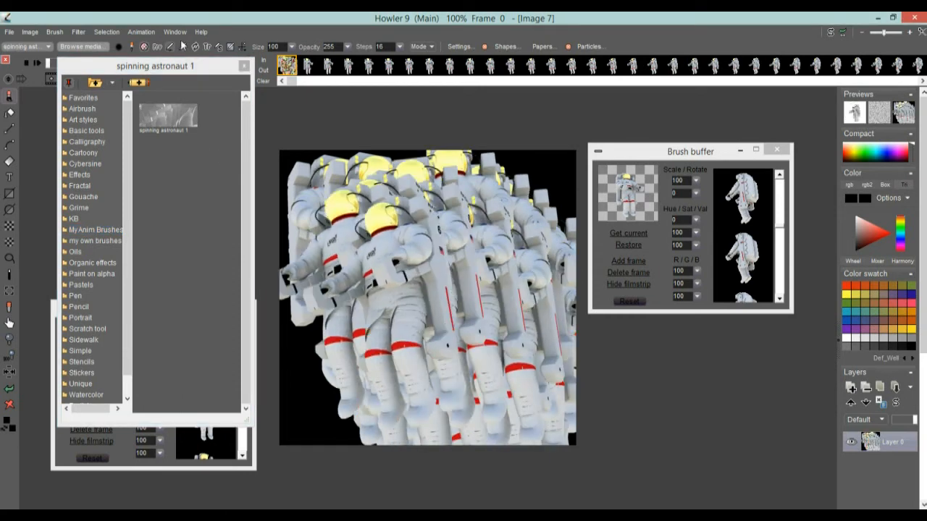
Load the animation cropping and rotating an animation.avi from the 9.1-what's-new folder
click(141, 31)
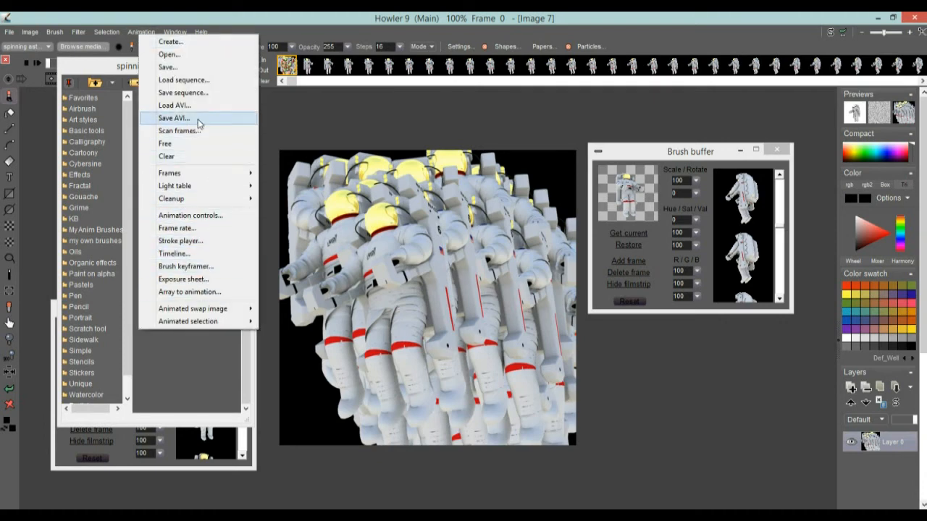
click(181, 106)
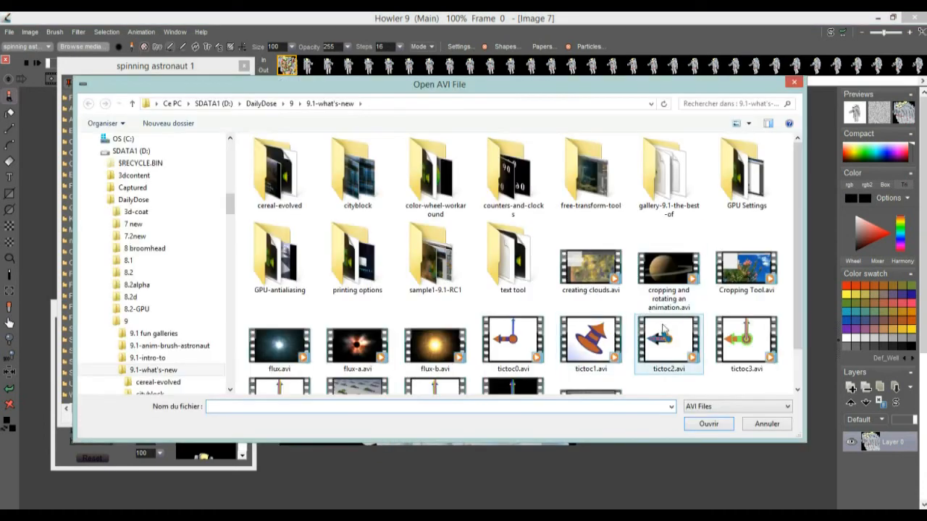
click(676, 266)
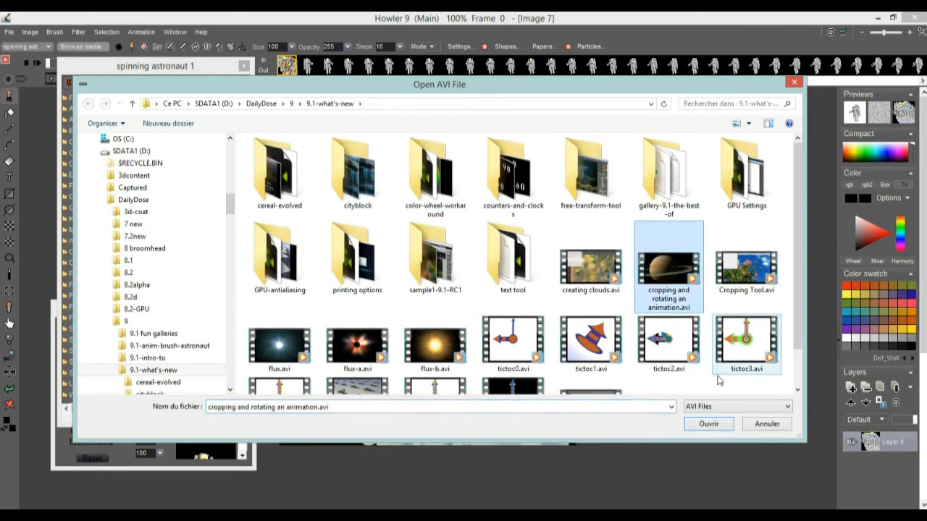
click(709, 424)
click(373, 344)
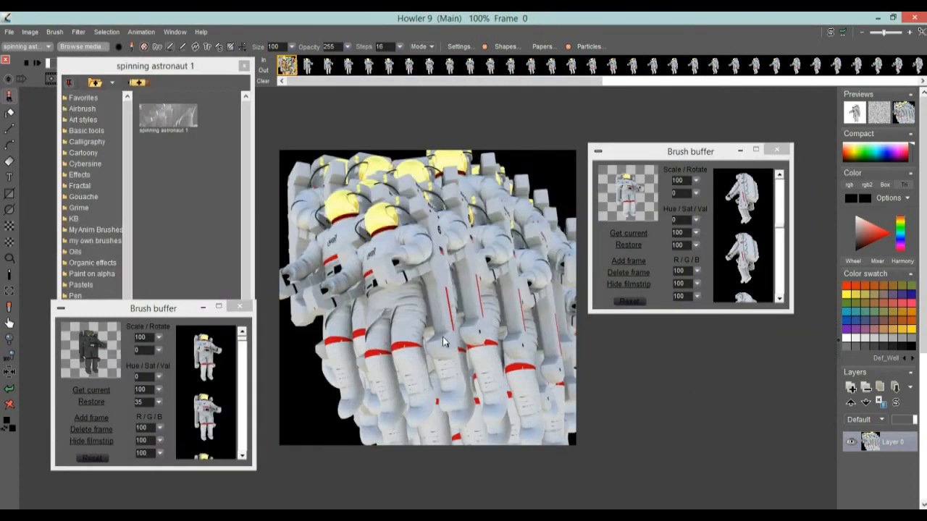
Close both brush buffer windows, pick spinning astronaut 1, and reposition the media browser beside the canvas
click(777, 151)
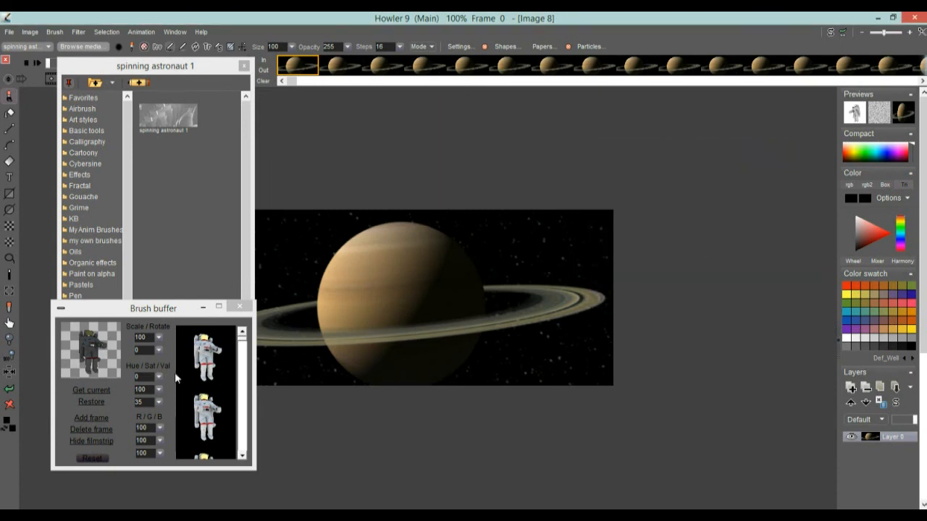
click(239, 307)
click(159, 109)
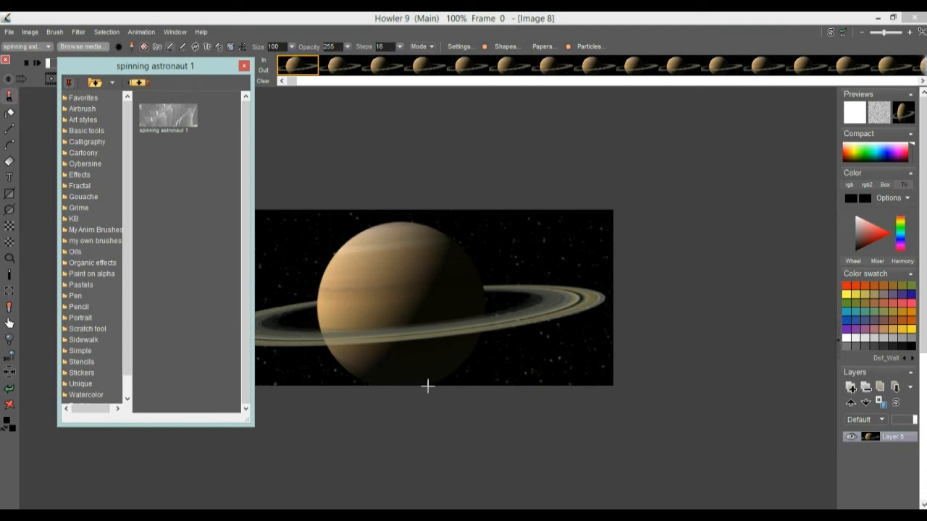
mouse_move(442, 337)
mouse_down()
mouse_move(612, 269)
mouse_move(560, 293)
mouse_up()
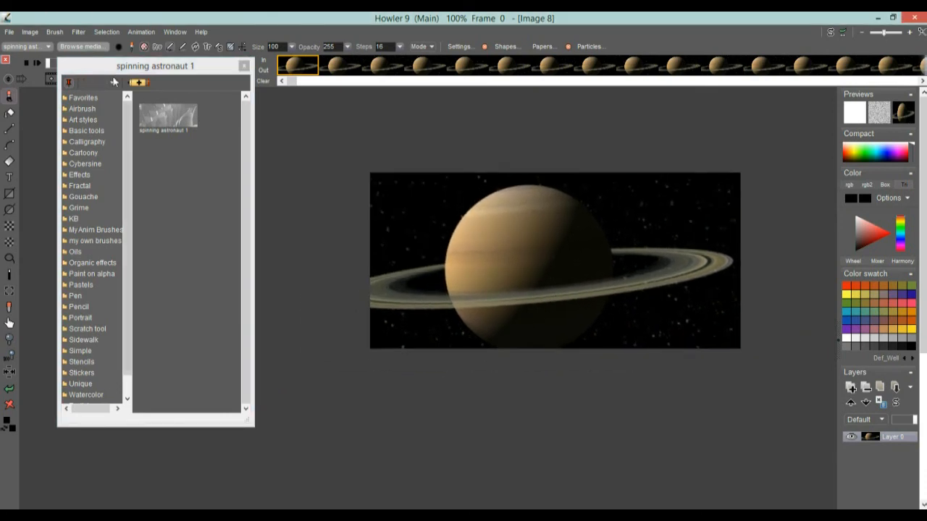
click(137, 59)
mouse_move(136, 59)
mouse_down()
mouse_move(130, 202)
mouse_move(149, 212)
mouse_up()
Paint a horizontal astronaut stroke across the Saturn animation and undo it
drag(424, 326, 699, 327)
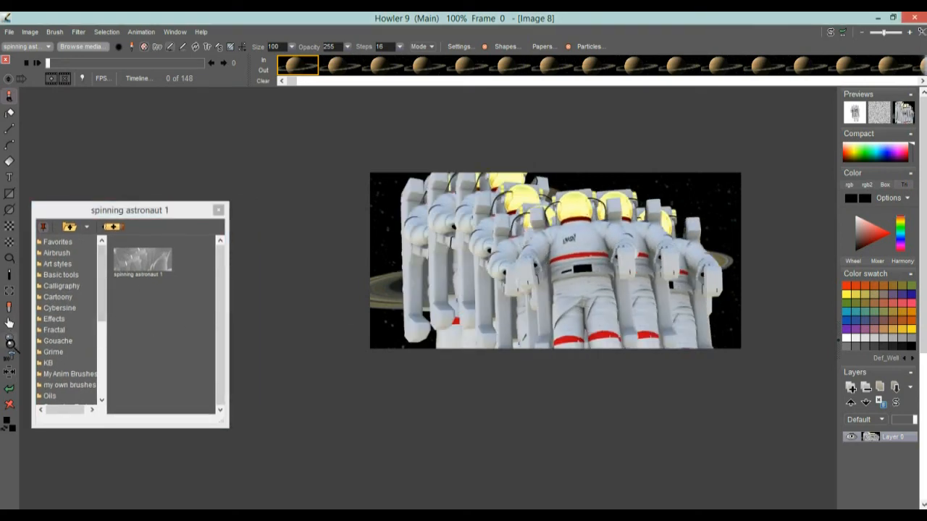
click(10, 391)
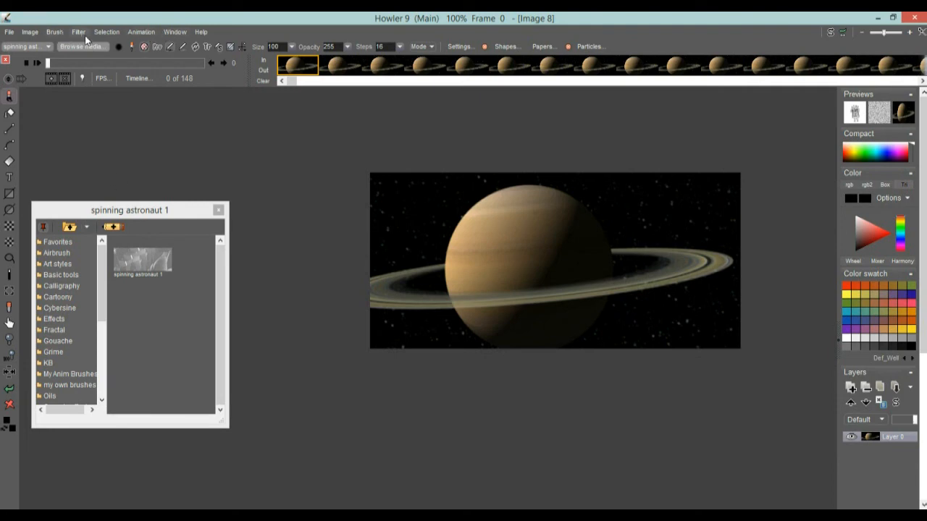
Store a managed copy of the animated brush and show its filmstrip in the brush buffer
click(62, 34)
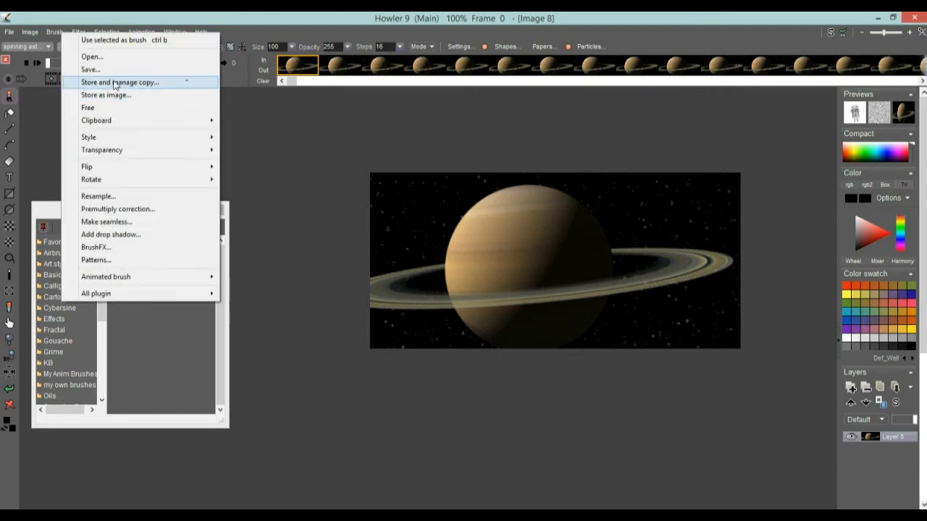
click(109, 80)
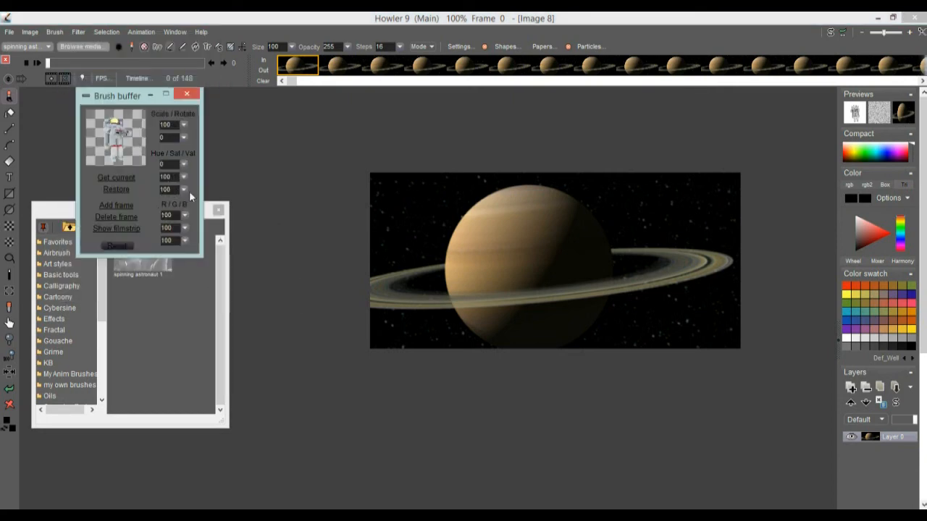
click(124, 228)
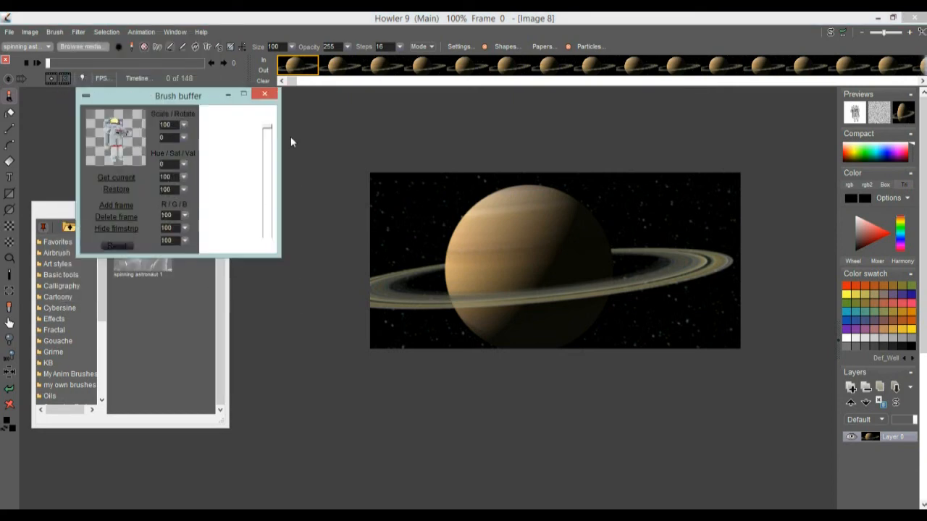
drag(268, 127, 269, 253)
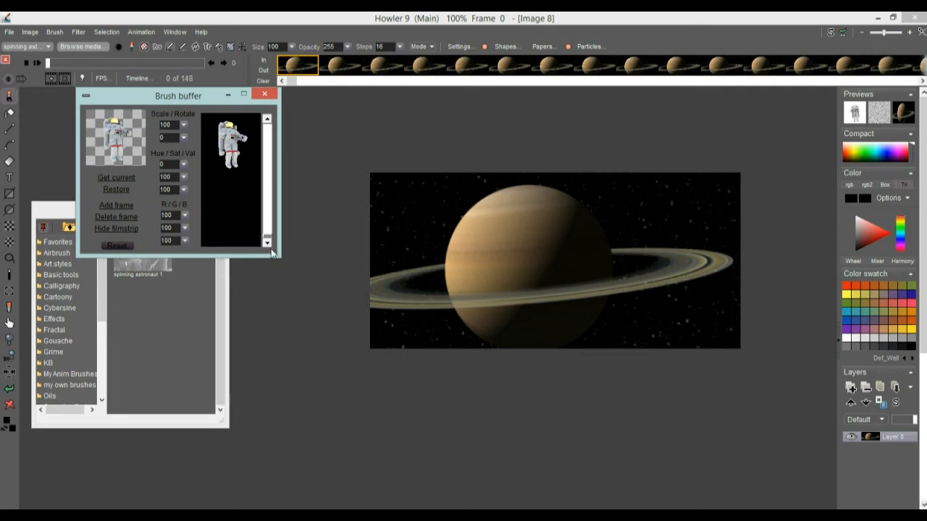
Scroll to the end of the filmstrip and delete the last frame of the animated brush
click(268, 121)
click(269, 231)
click(269, 231)
drag(267, 226, 270, 155)
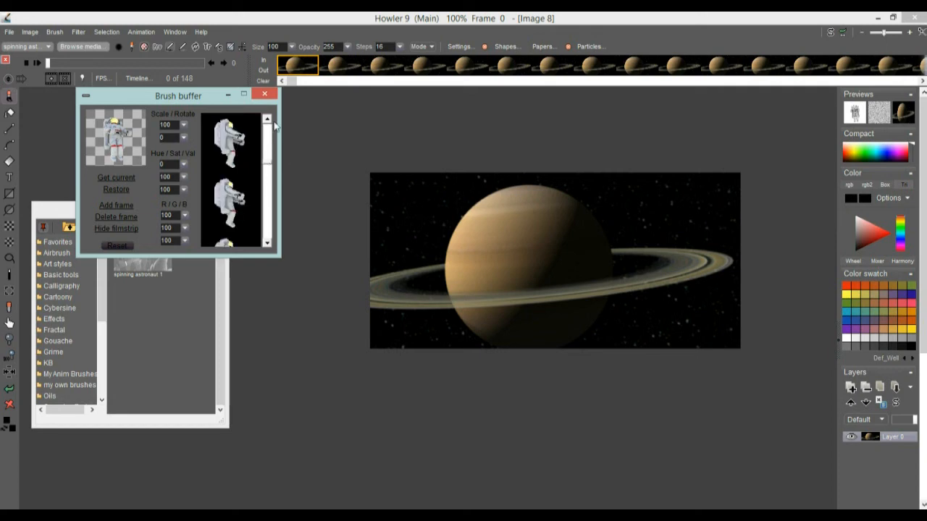
click(267, 243)
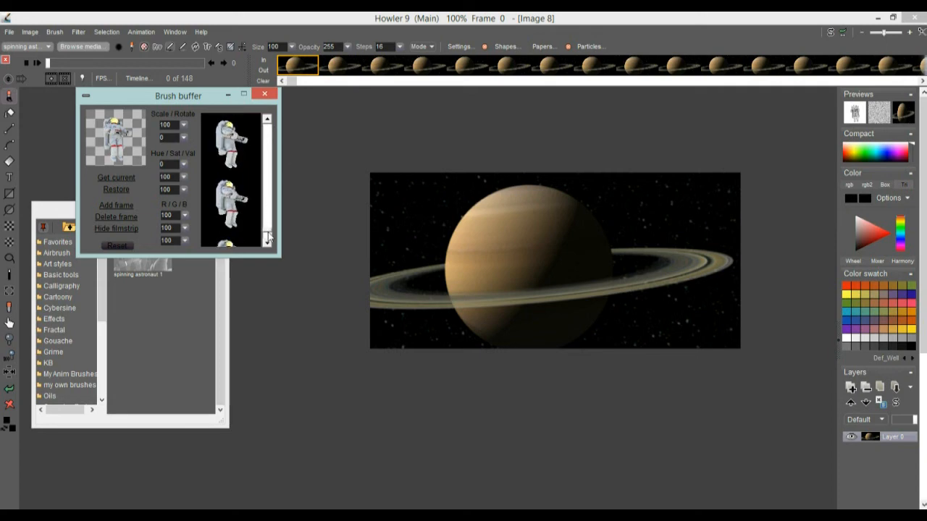
drag(268, 236, 268, 234)
click(267, 242)
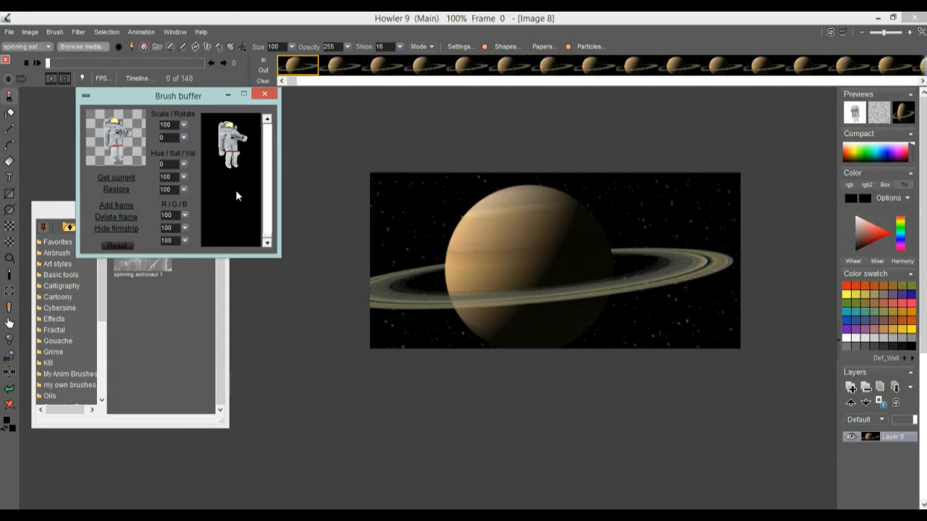
click(113, 216)
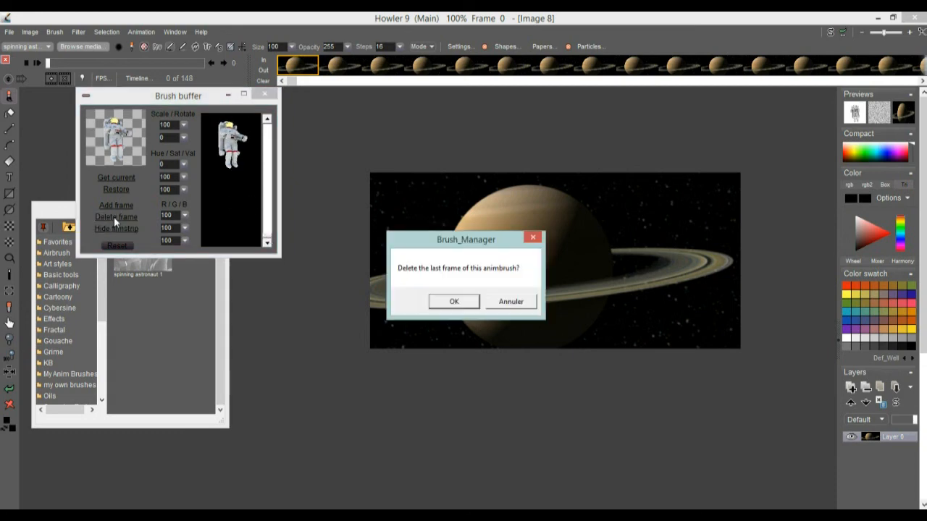
click(454, 301)
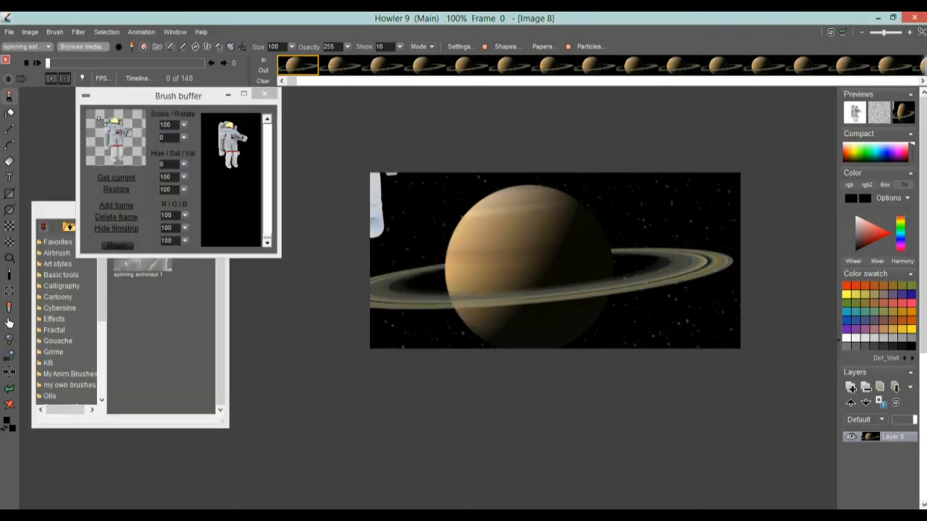
click(267, 246)
mouse_move(265, 237)
mouse_down()
mouse_move(271, 218)
mouse_move(267, 245)
mouse_up()
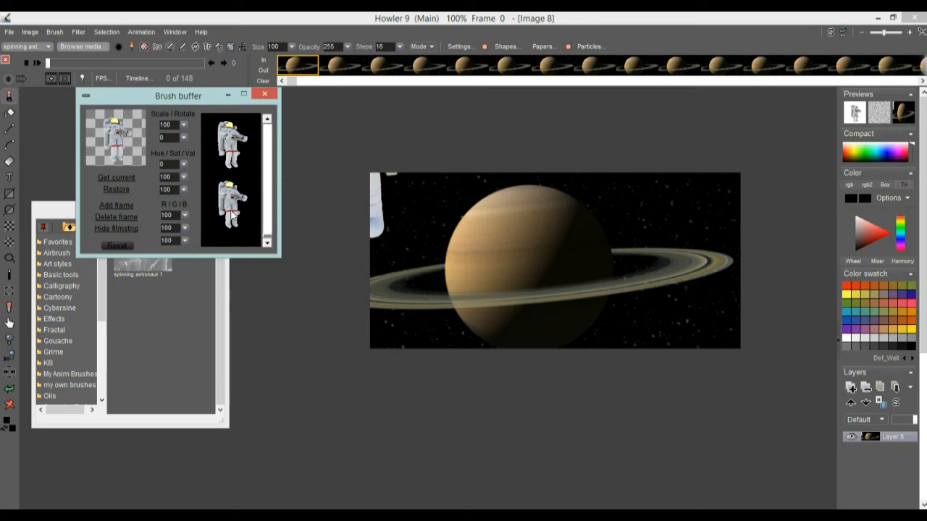
mouse_move(166, 98)
mouse_down()
mouse_move(135, 117)
mouse_move(119, 114)
mouse_up()
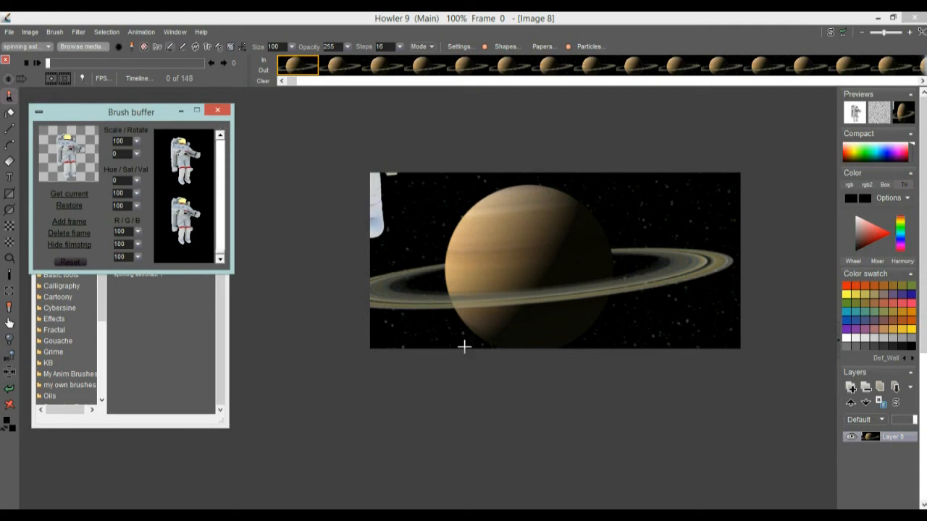
Paint a short diagonal astronaut stroke over Saturn
mouse_move(393, 275)
mouse_down()
mouse_move(544, 232)
mouse_move(656, 254)
mouse_move(570, 233)
mouse_move(444, 239)
mouse_up()
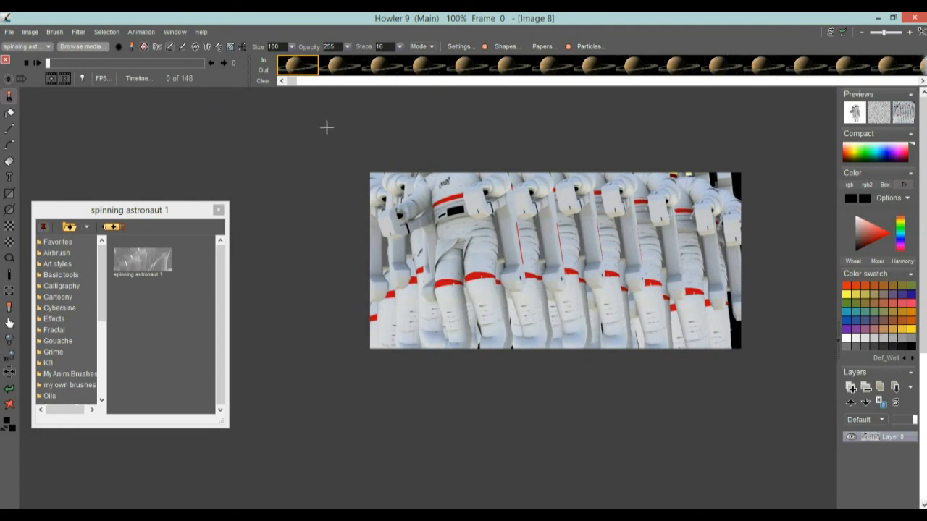
click(244, 48)
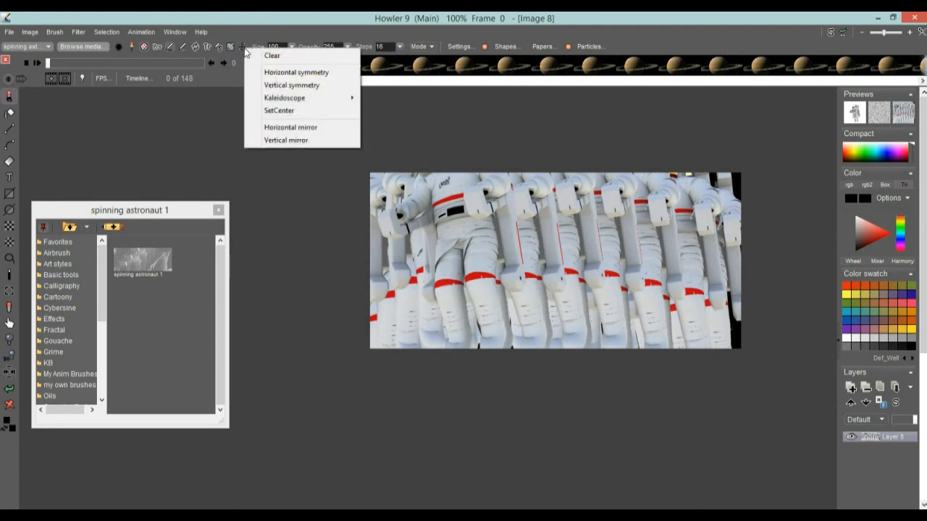
click(253, 19)
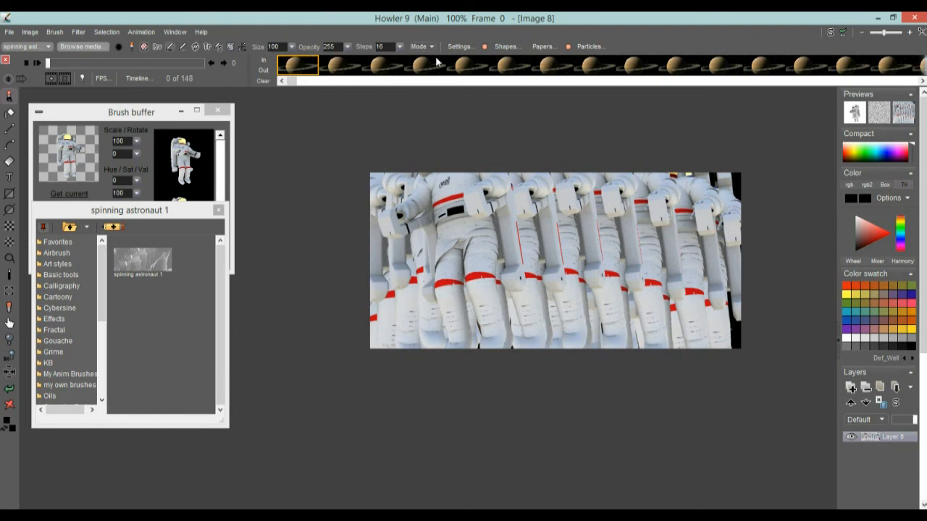
Set the brush steps to 1, try a short horizontal stroke, and undo the test strokes
click(399, 47)
drag(336, 62, 335, 69)
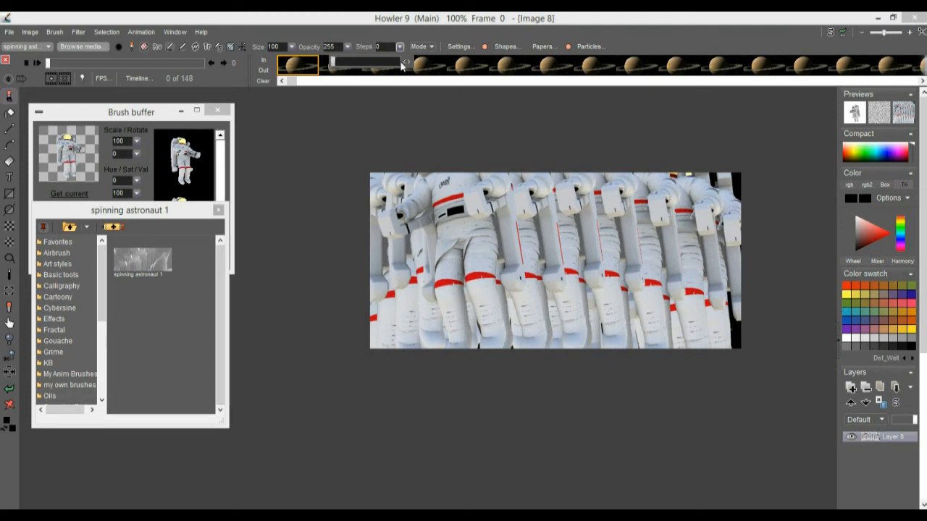
mouse_move(437, 266)
mouse_down()
mouse_move(654, 280)
mouse_move(425, 273)
mouse_move(630, 264)
mouse_move(487, 267)
mouse_up()
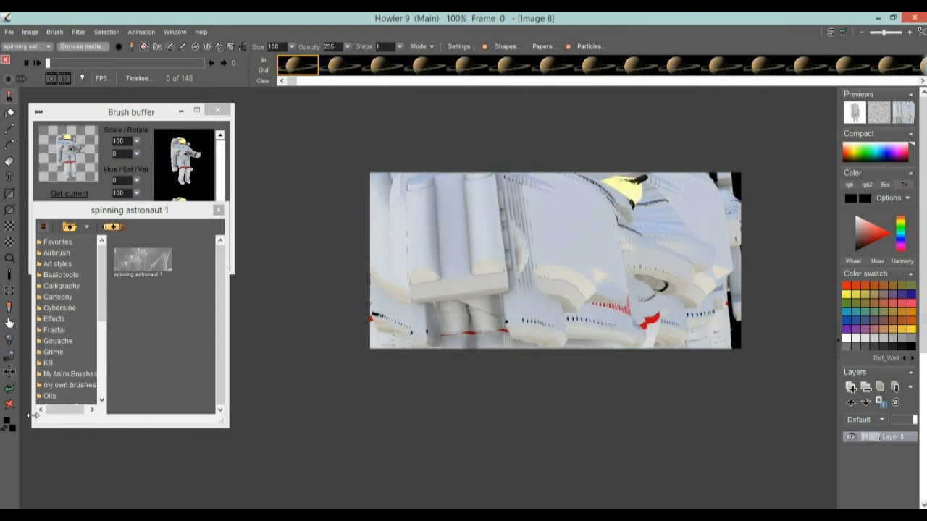
click(8, 391)
click(8, 392)
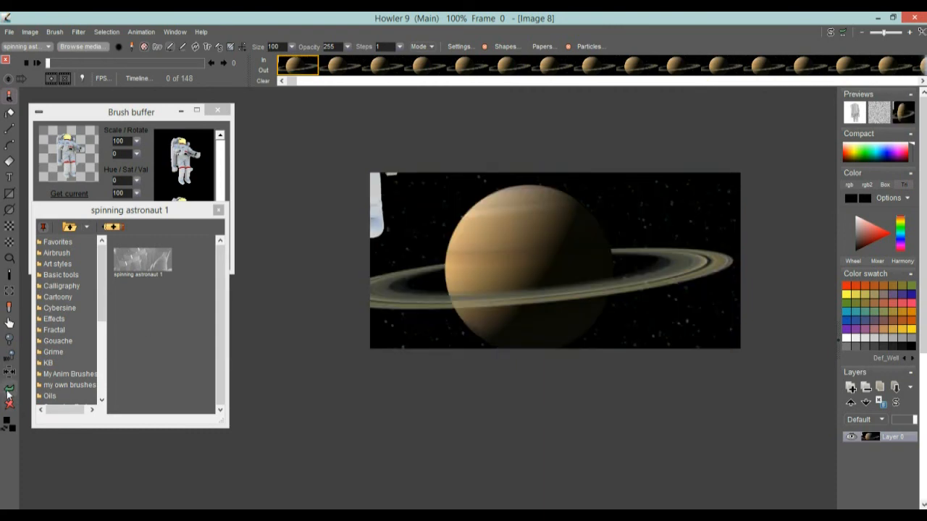
click(8, 391)
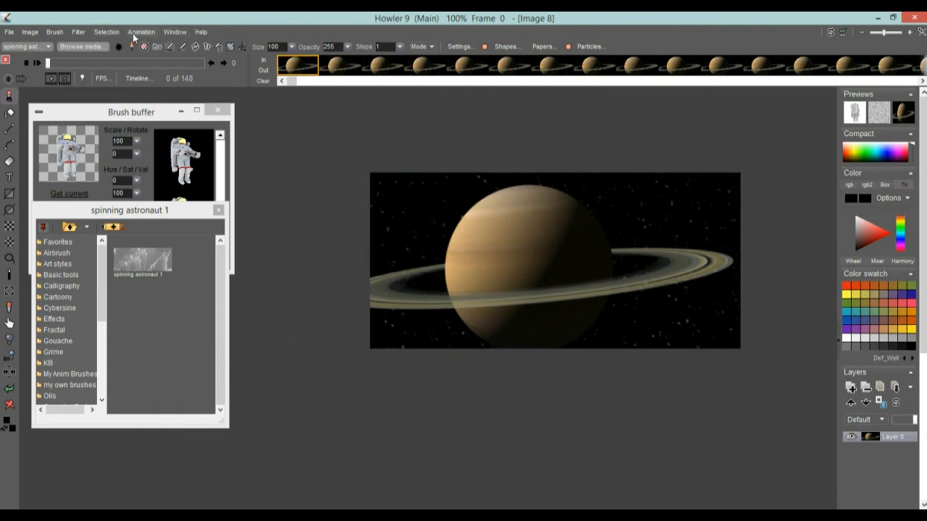
Go to the last frame, 147, and open the Motion prediction module animated filter
drag(49, 64, 234, 72)
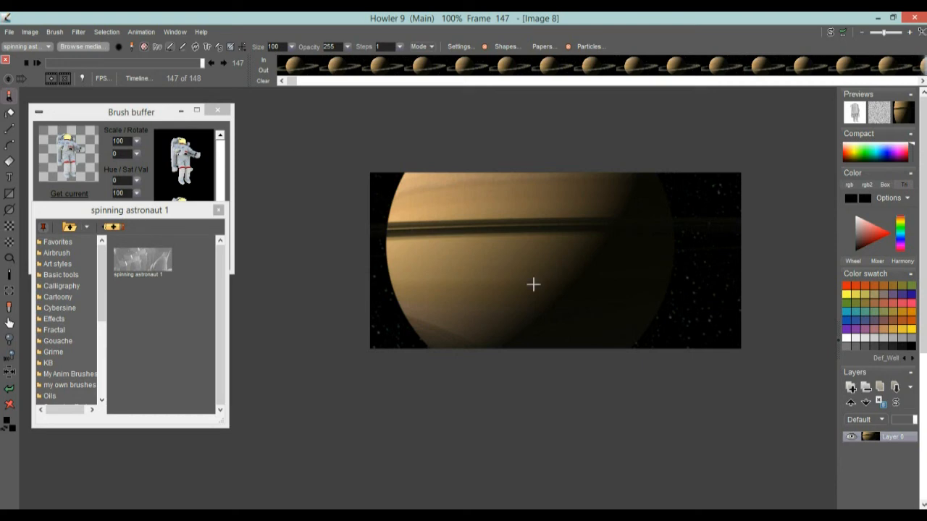
click(158, 48)
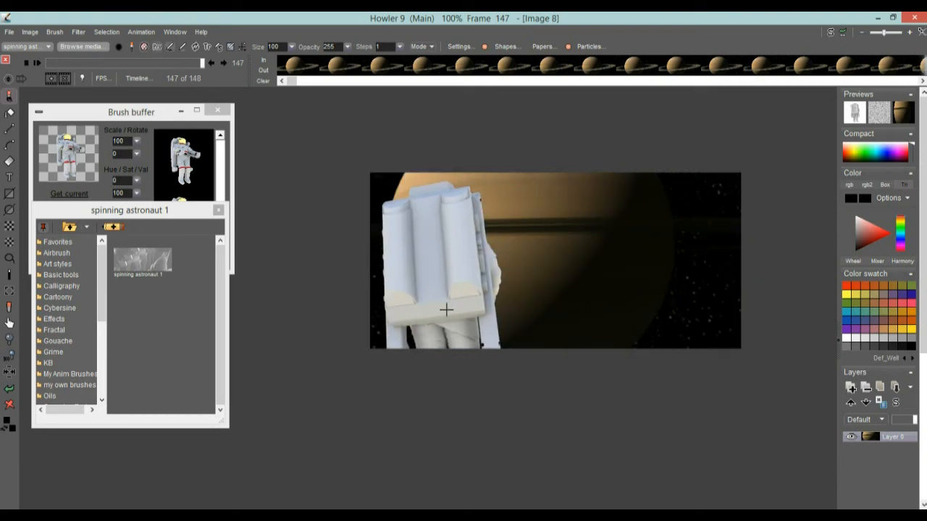
click(80, 31)
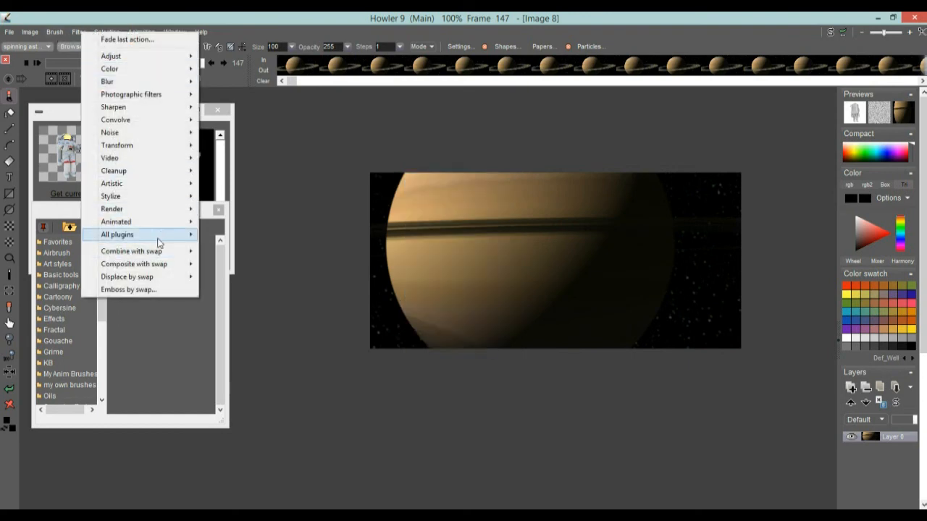
mouse_move(160, 226)
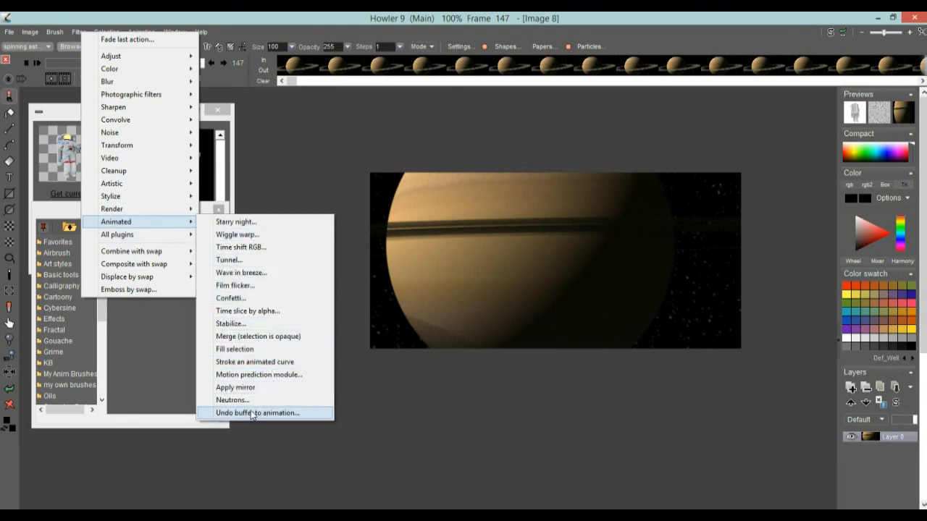
click(257, 375)
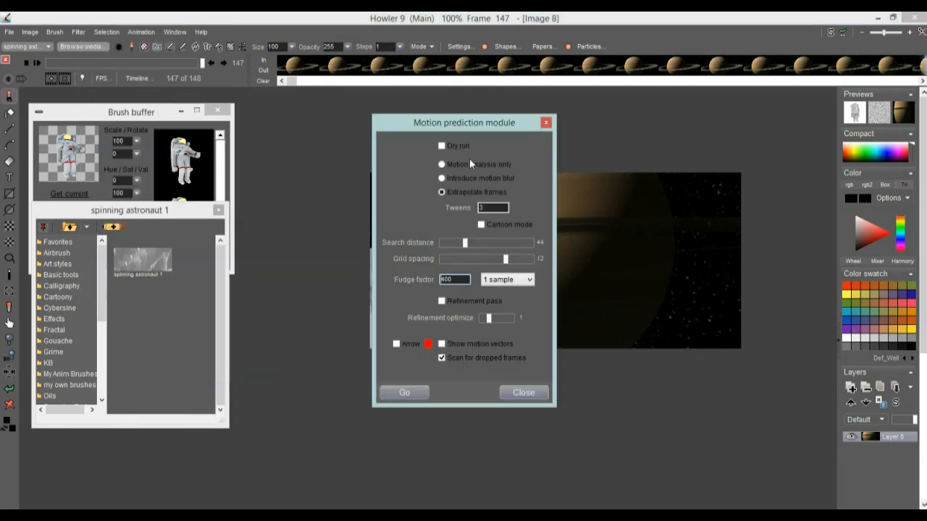
Enable Dry run and preview the Motion prediction frame extrapolation
drag(457, 120, 289, 146)
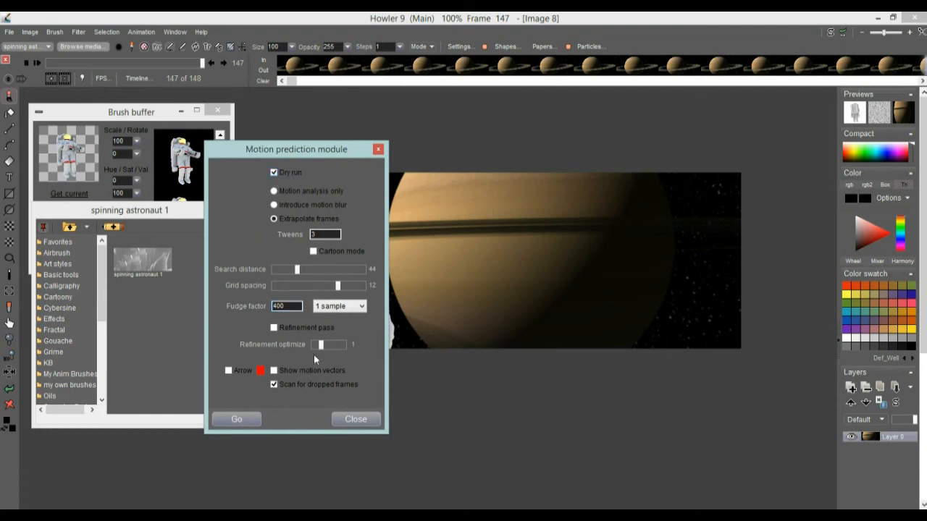
click(240, 415)
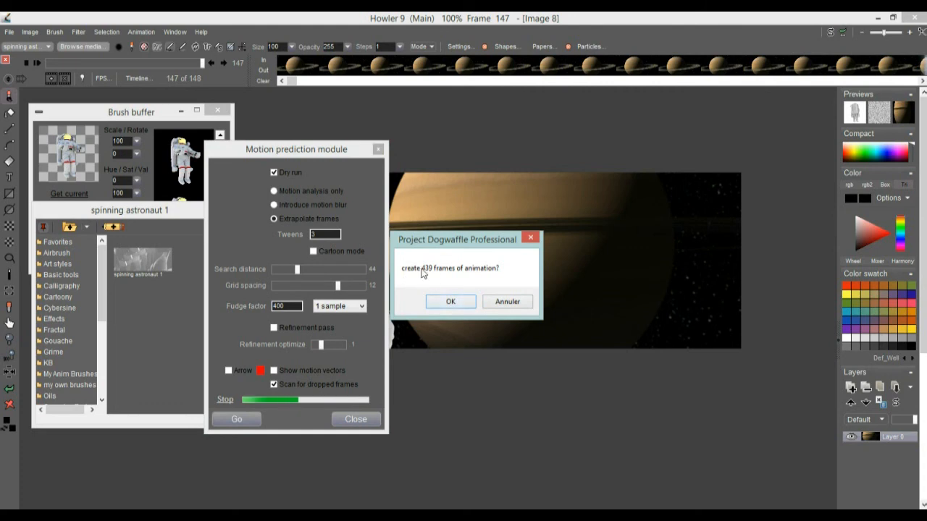
click(450, 302)
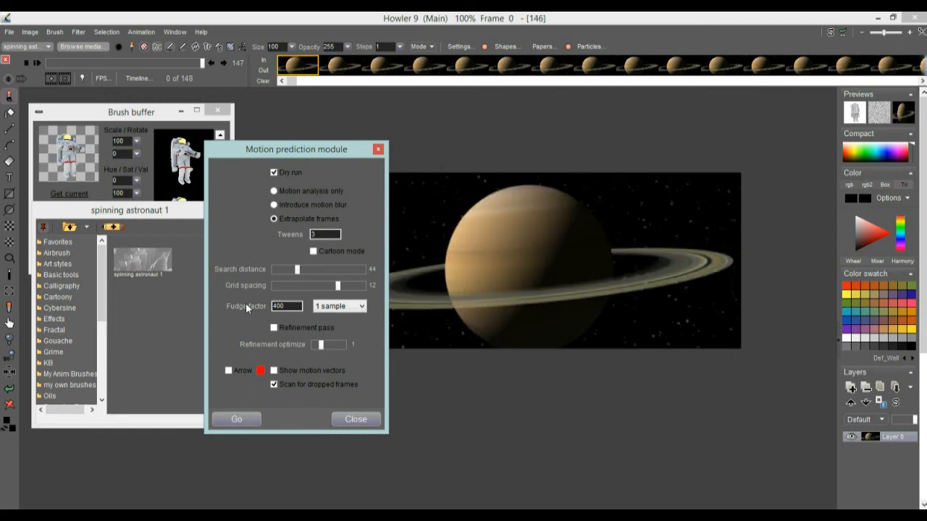
Set Tweens to 5 and run another dry-run preview of the extrapolation
drag(247, 144, 148, 139)
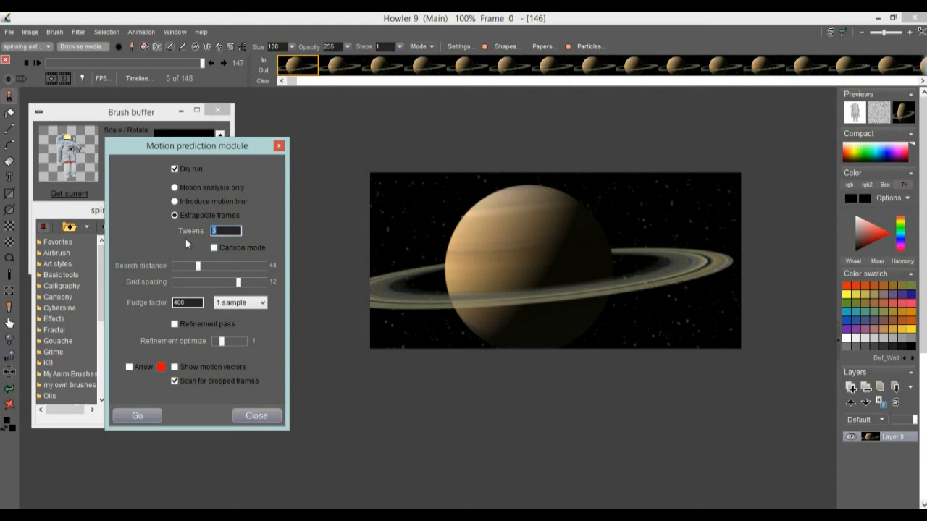
text(5)
click(150, 410)
click(454, 301)
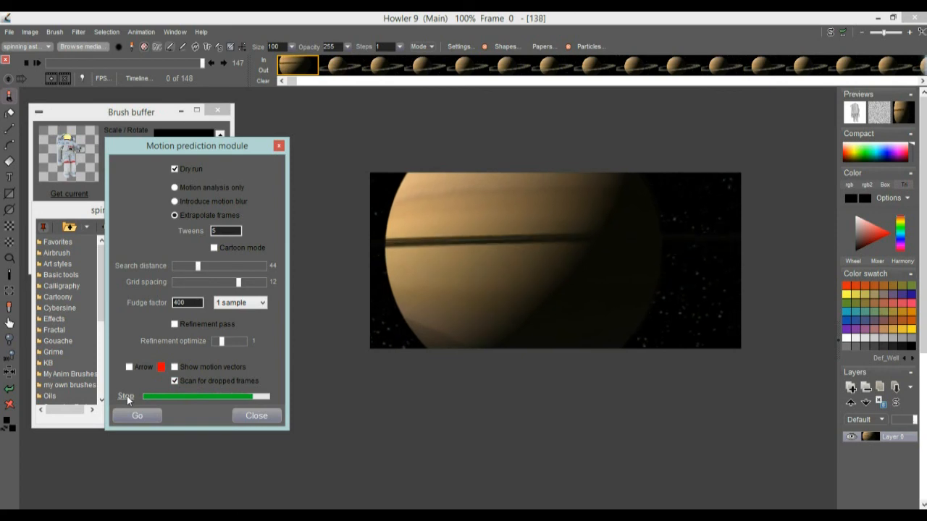
Enable Refinement pass, start a dry-run preview, and stop it
click(175, 325)
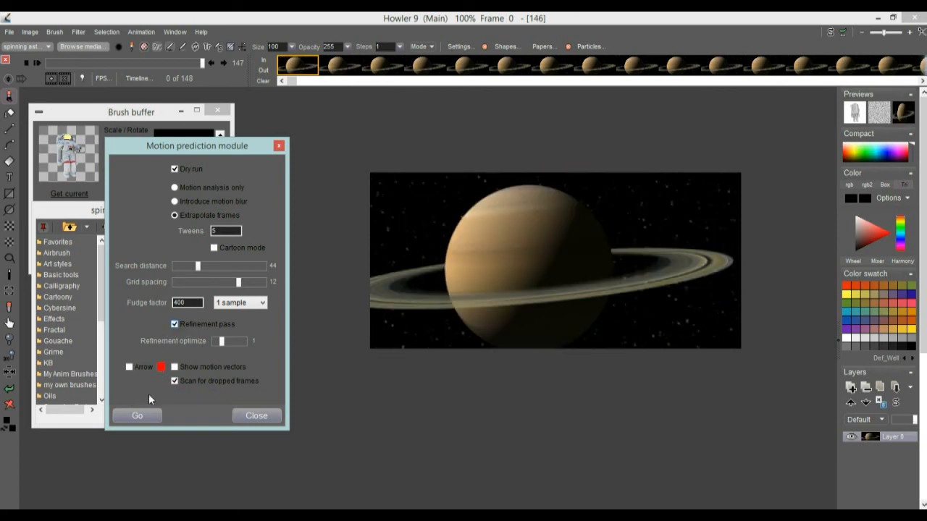
click(134, 415)
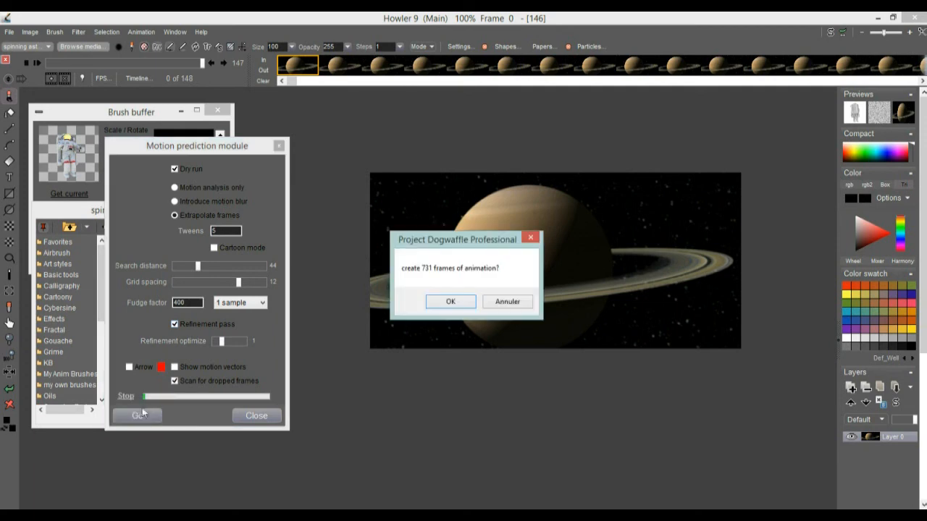
click(462, 303)
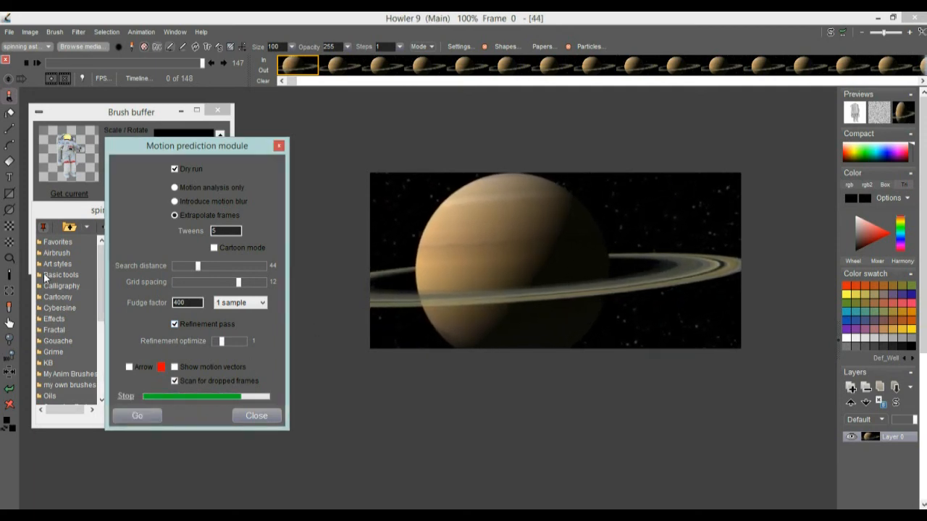
click(127, 397)
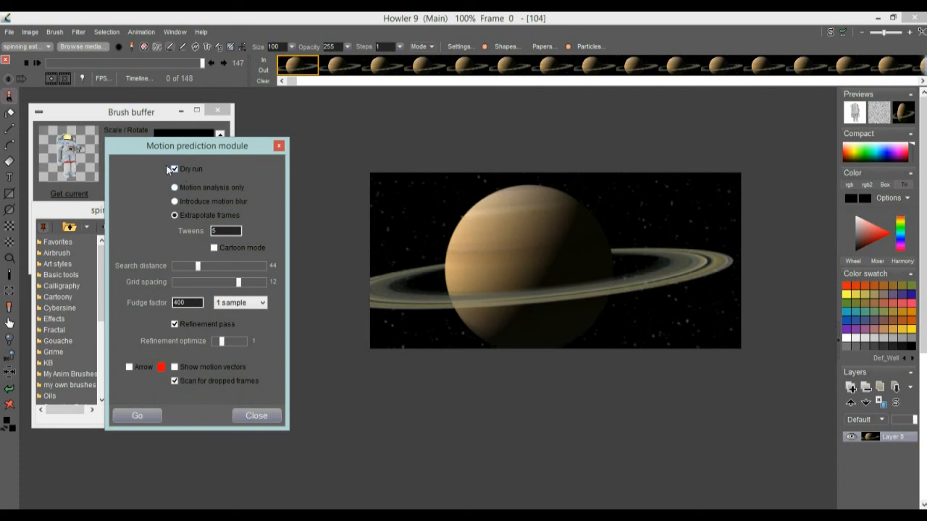
Disable Dry run and generate the extrapolated frames, then scrub to the end of the timeline
click(134, 415)
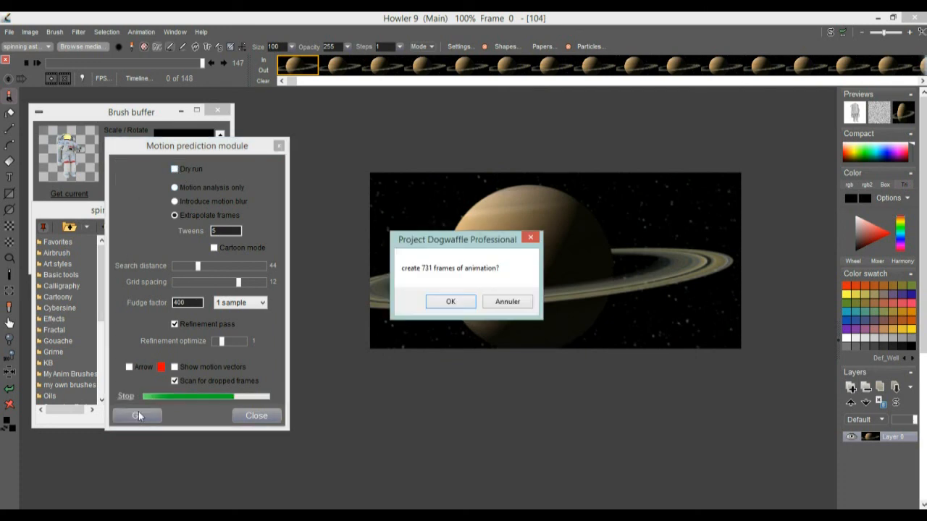
click(449, 302)
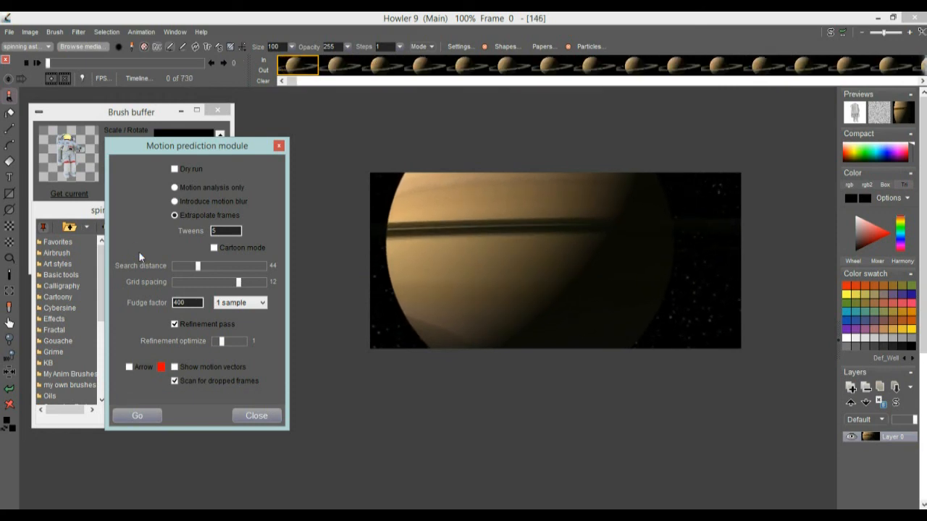
drag(78, 62, 221, 65)
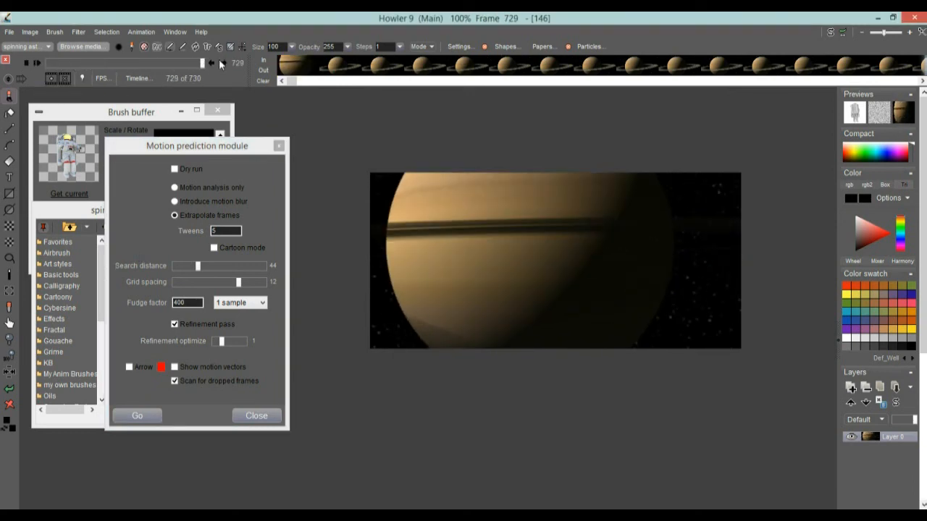
Check the frame rate, scrub through the new frames, and close the Motion prediction module
click(102, 78)
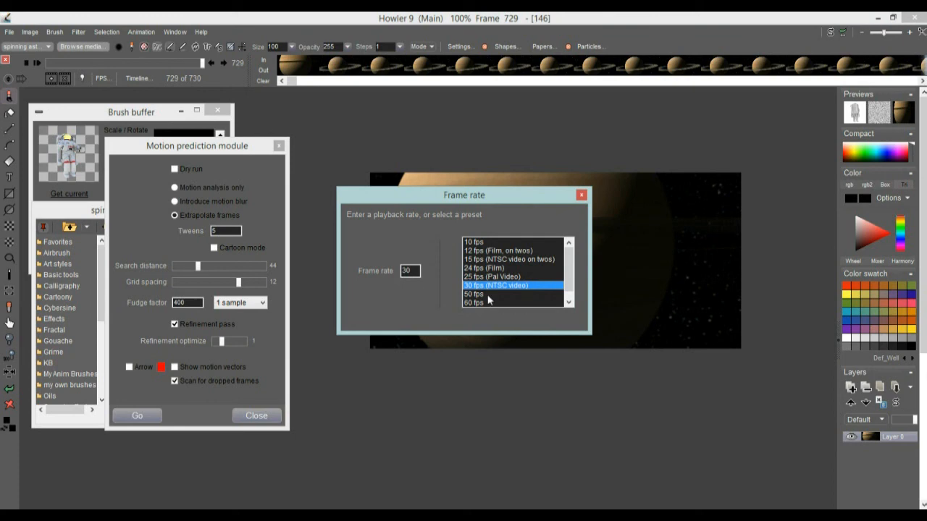
click(581, 195)
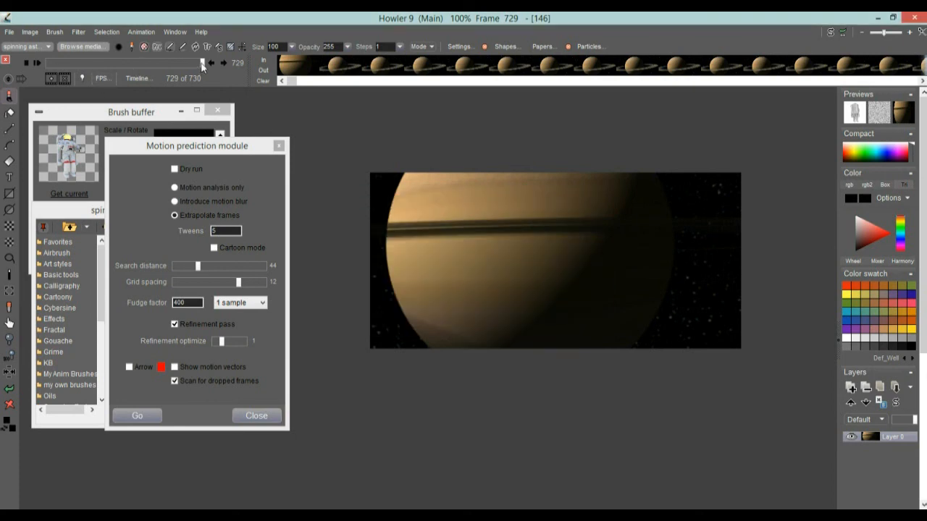
click(37, 59)
drag(45, 63, 78, 64)
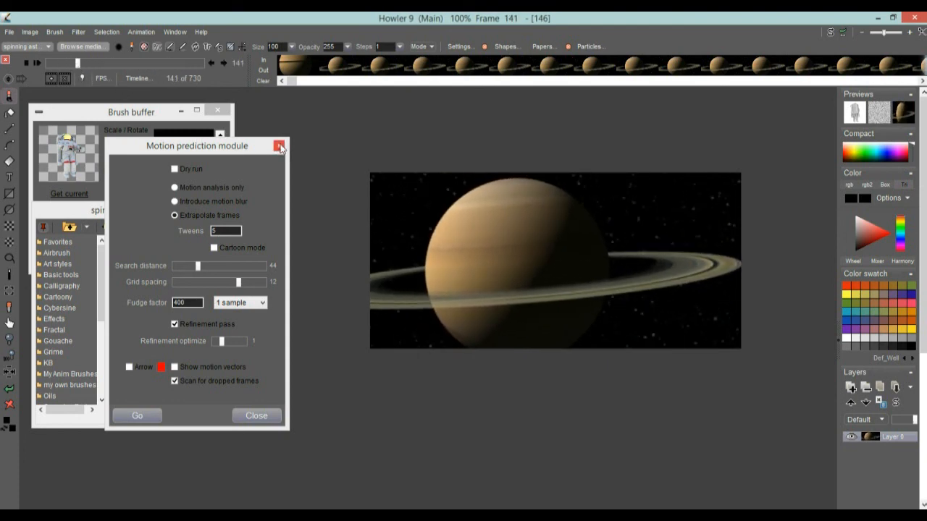
click(257, 415)
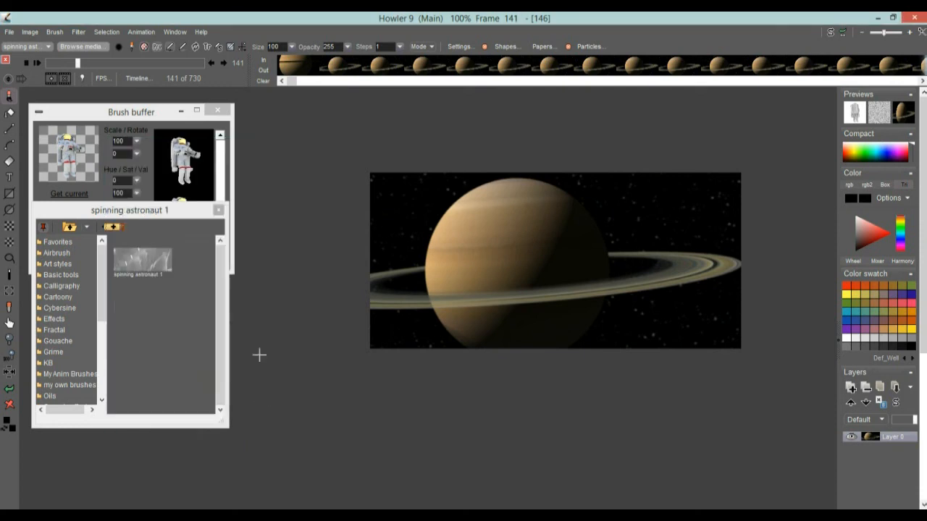
Remove one frame from the animation, play it back, and return to frame 0
drag(73, 63, 229, 66)
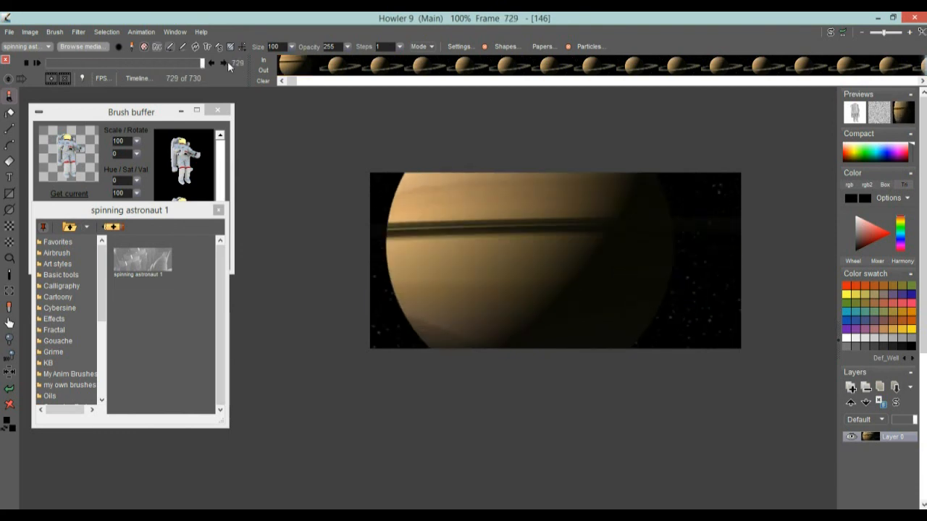
click(22, 64)
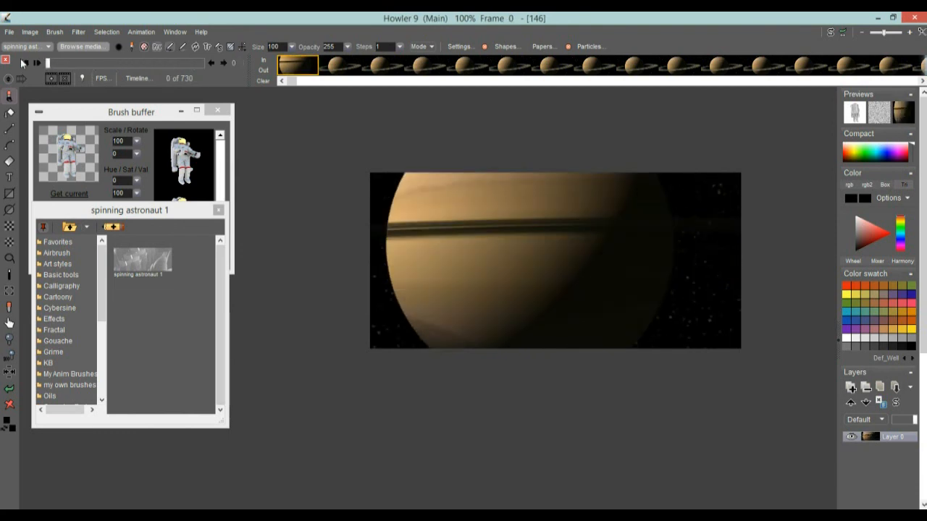
click(64, 78)
mouse_move(47, 65)
mouse_down()
mouse_move(96, 64)
mouse_move(40, 63)
mouse_up()
click(141, 32)
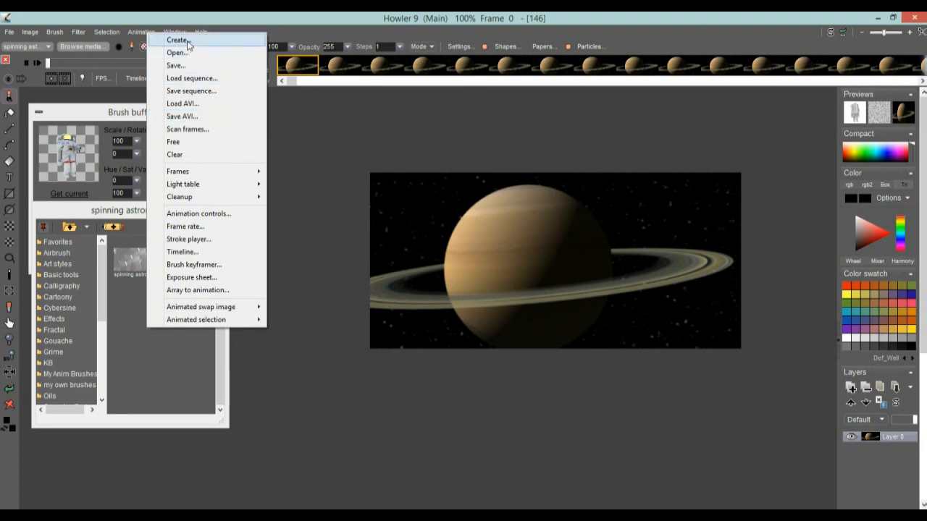
click(113, 63)
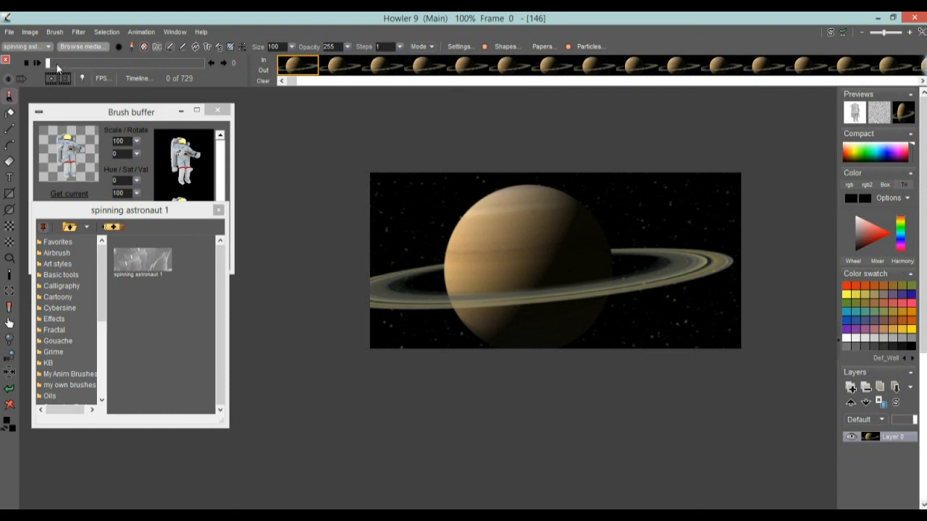
click(37, 64)
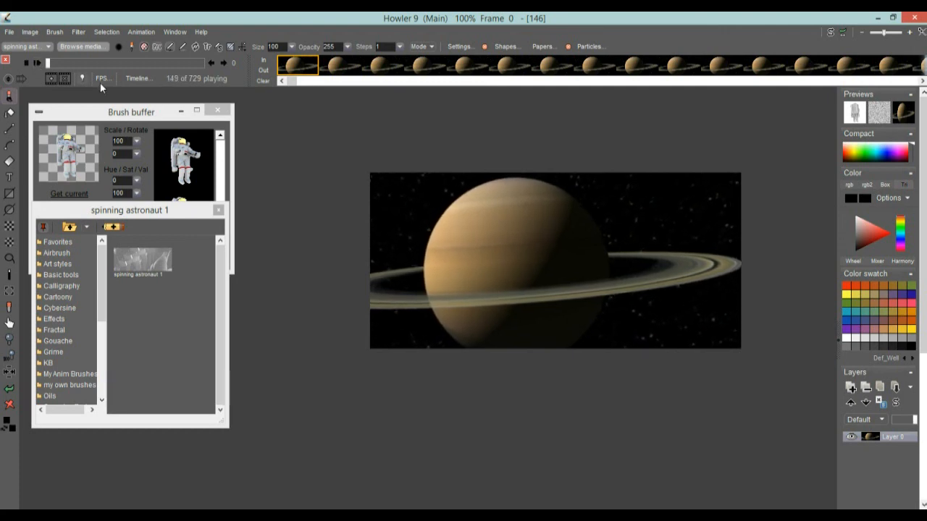
click(70, 64)
drag(70, 64, 32, 63)
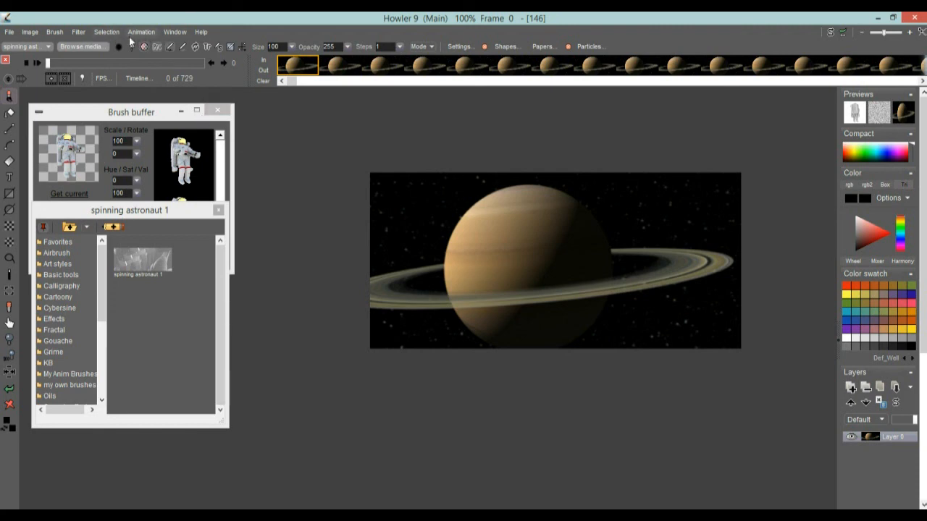
Set the animated brush's scale to 9 in the Brush buffer
right_click(85, 115)
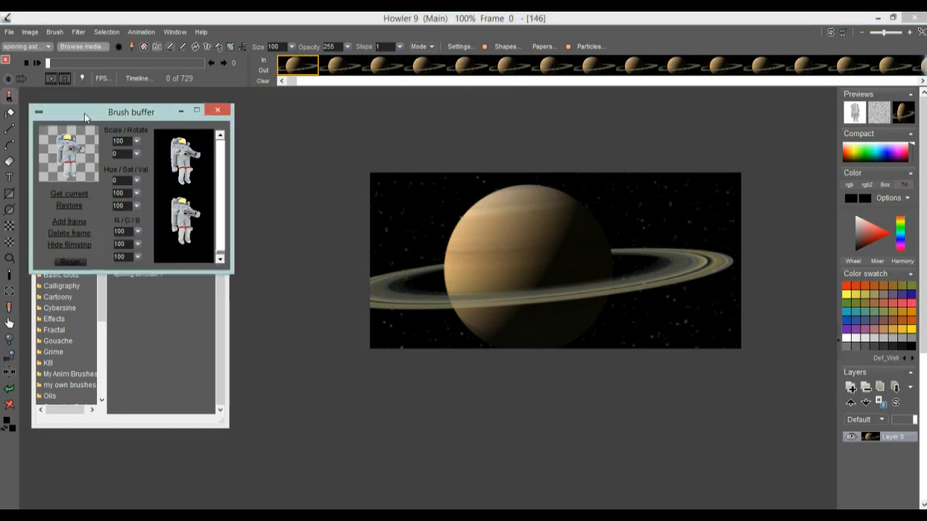
click(336, 122)
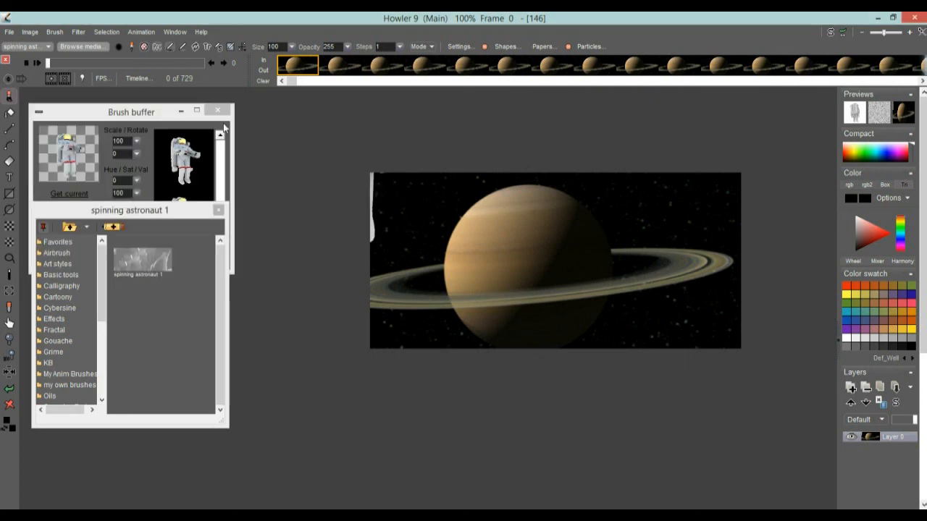
click(9, 389)
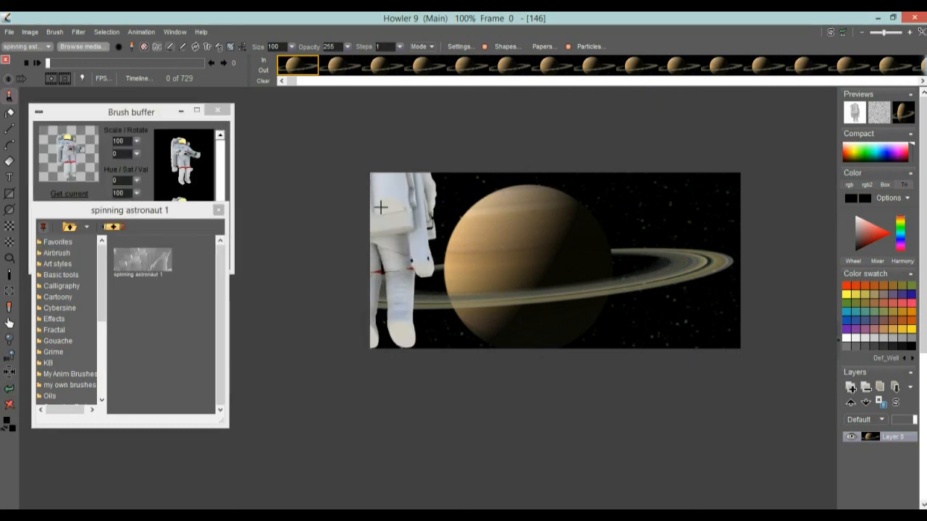
click(137, 140)
click(136, 140)
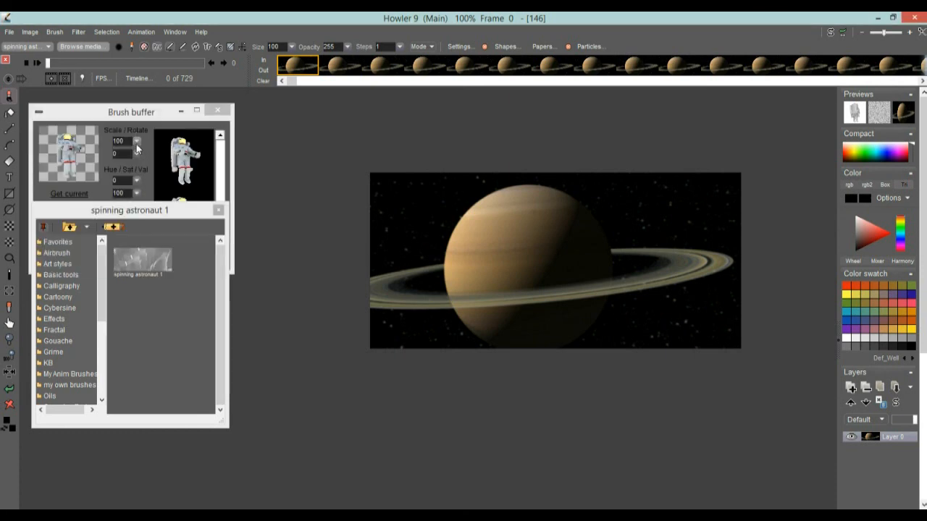
click(136, 152)
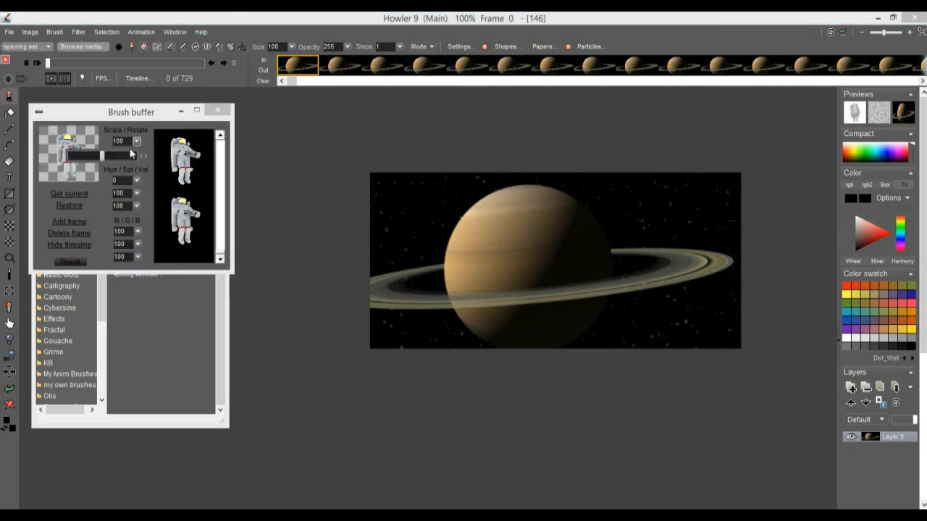
click(73, 161)
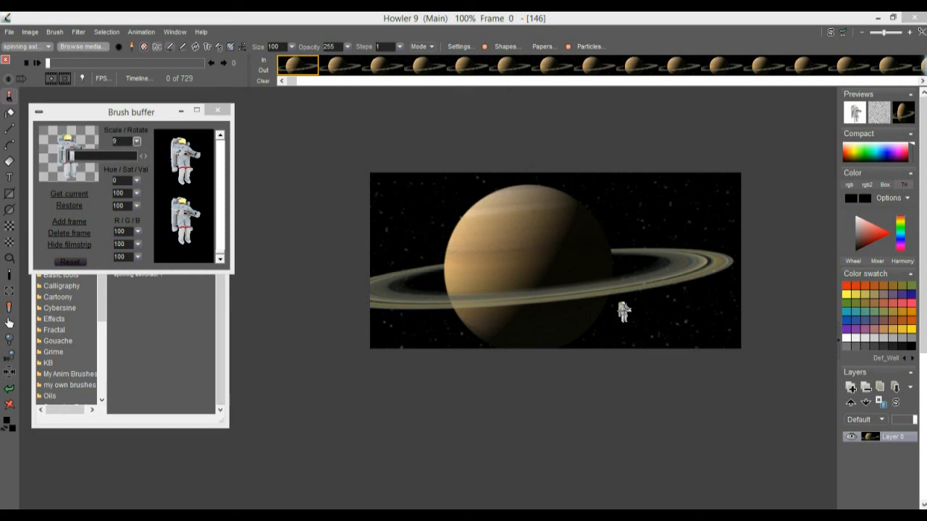
Move the brush library window below the Brush buffer and set the brush's value to 49
click(135, 208)
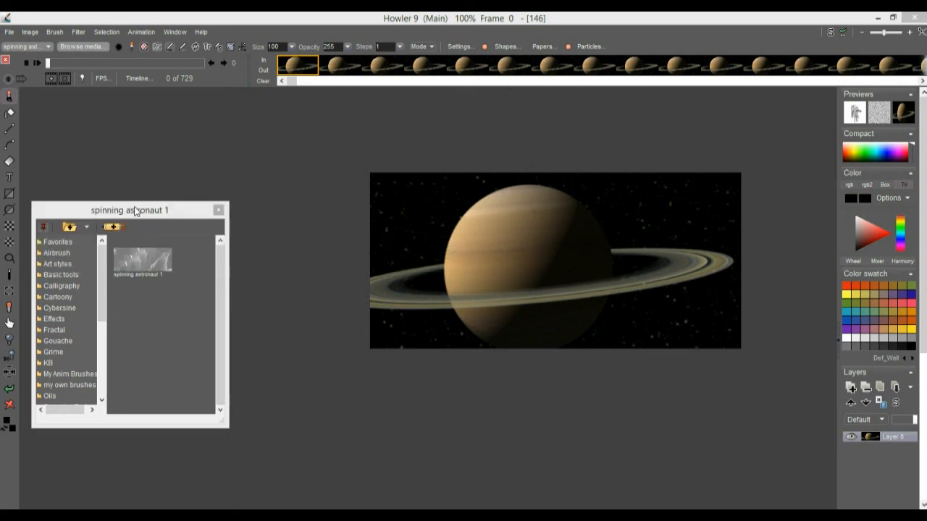
click(139, 185)
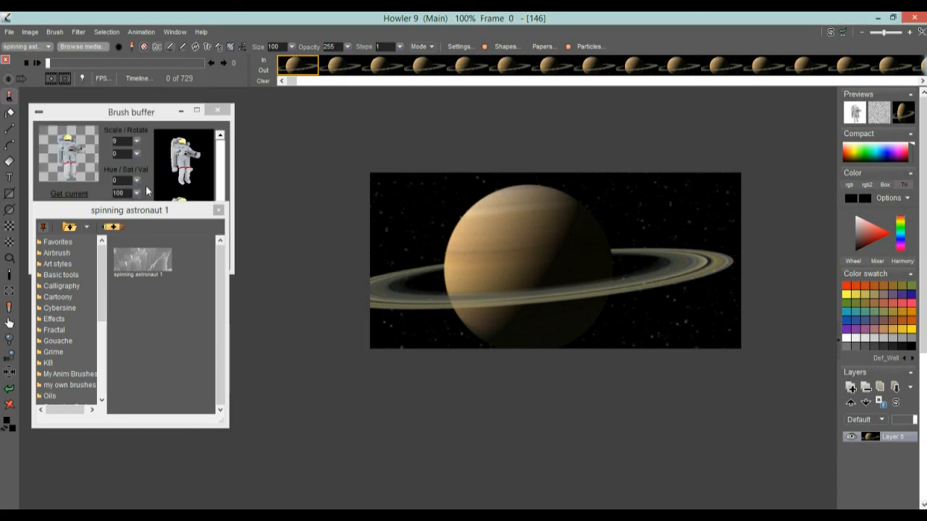
click(147, 190)
click(137, 209)
click(138, 211)
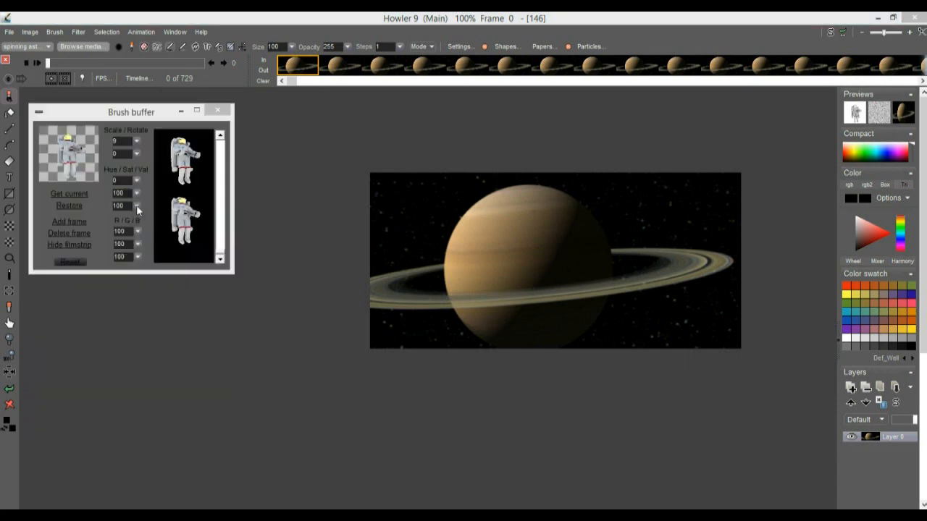
drag(194, 217, 226, 360)
click(114, 114)
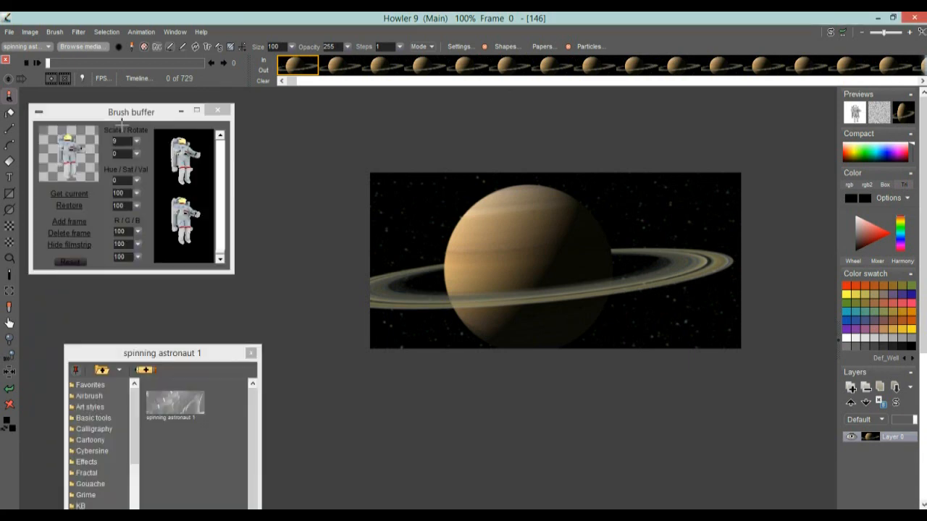
click(138, 207)
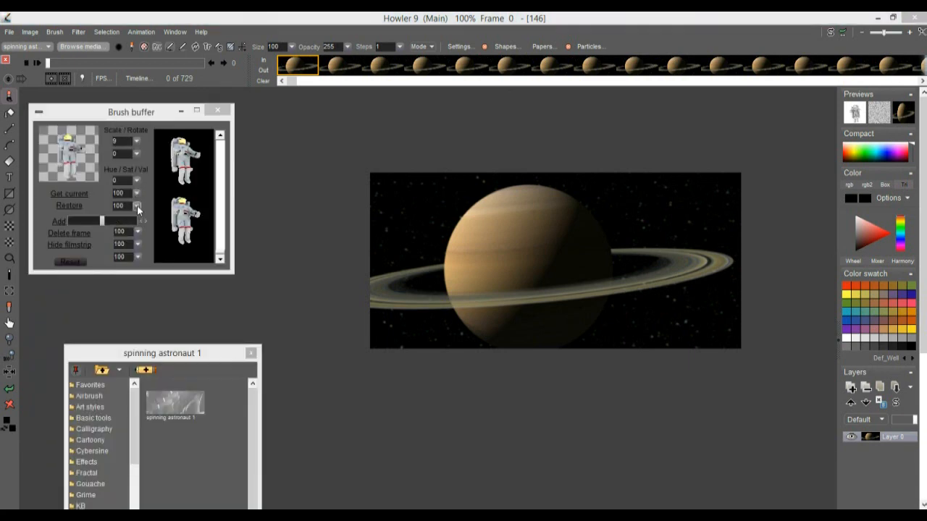
click(84, 220)
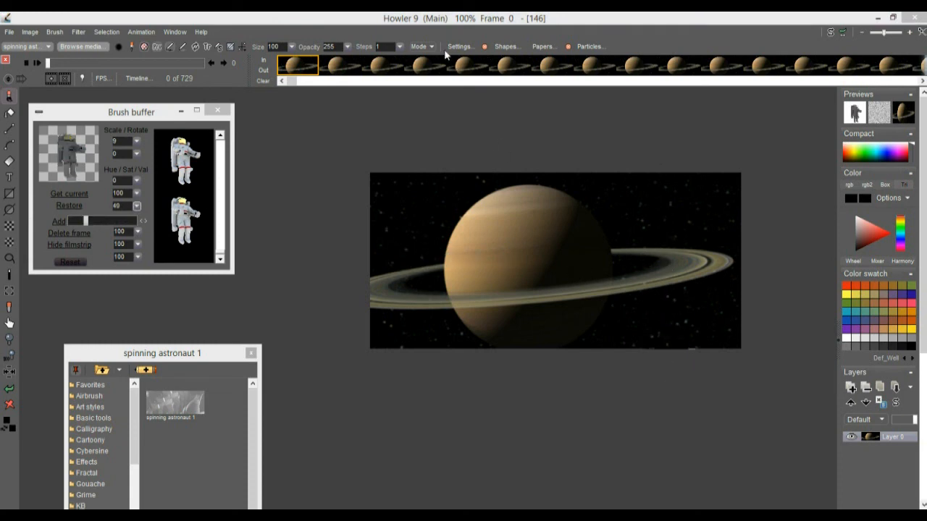
Set the brush steps to 3 and play the animation
click(403, 48)
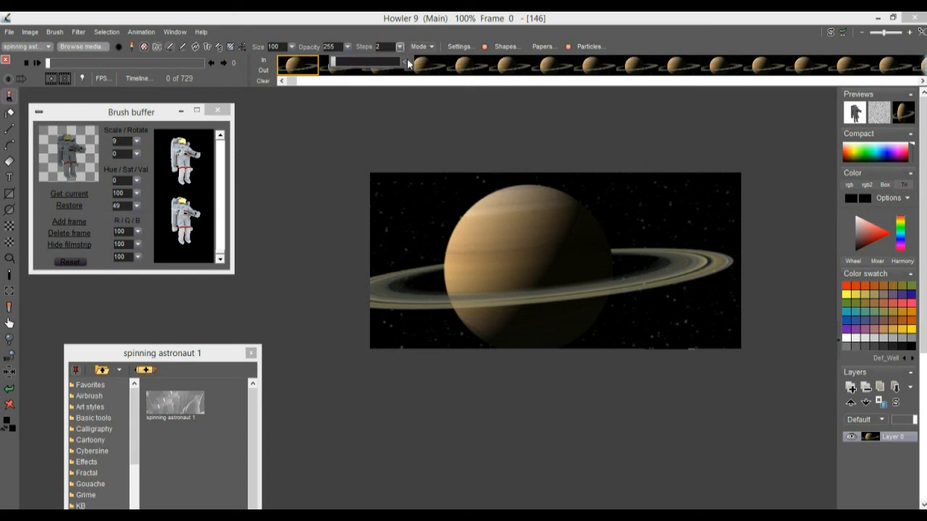
click(408, 61)
key(space)
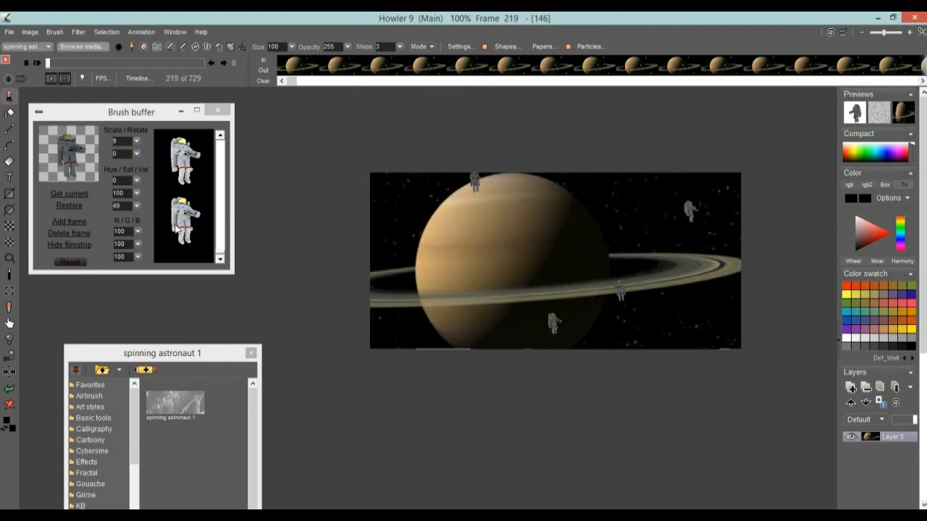
Set the animated brush's scale to 31 and its value to 67 in the Brush buffer
click(137, 143)
click(137, 144)
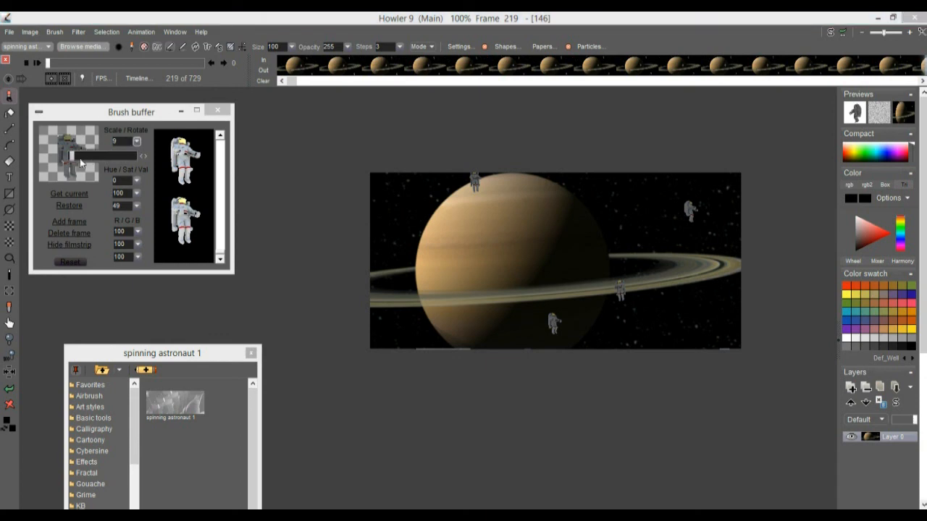
click(139, 118)
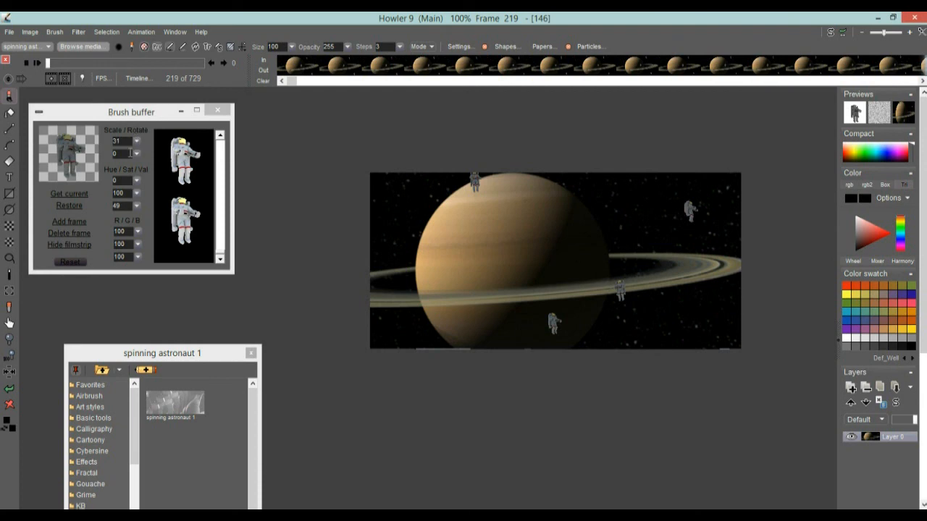
click(137, 205)
click(137, 206)
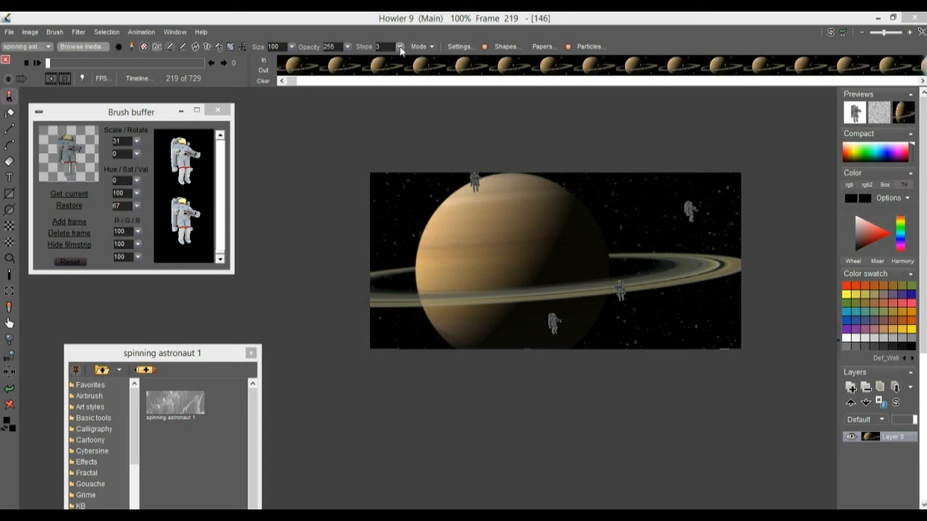
Set the brush steps to 5
right_click(110, 115)
click(401, 47)
click(389, 47)
text(5)
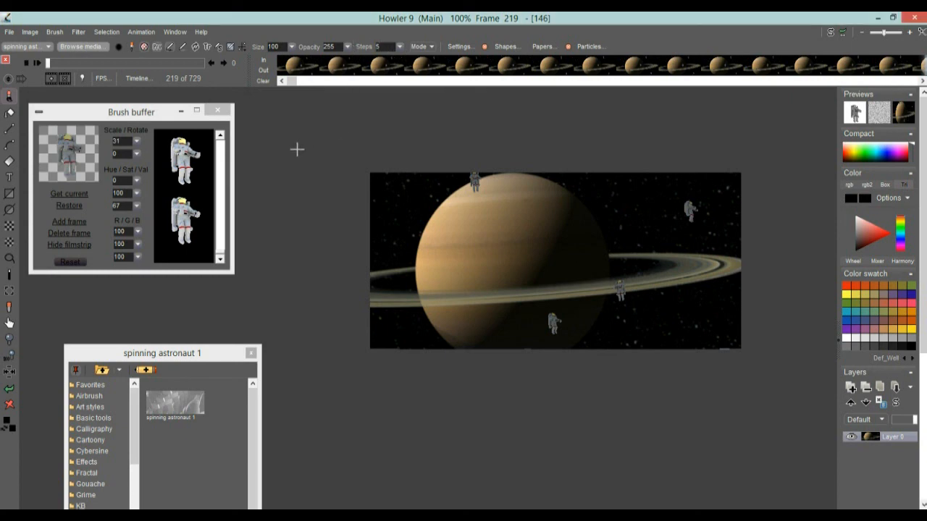
Try a brush dab on the canvas, undo it, and play the animation
click(446, 316)
key(ctrl+z)
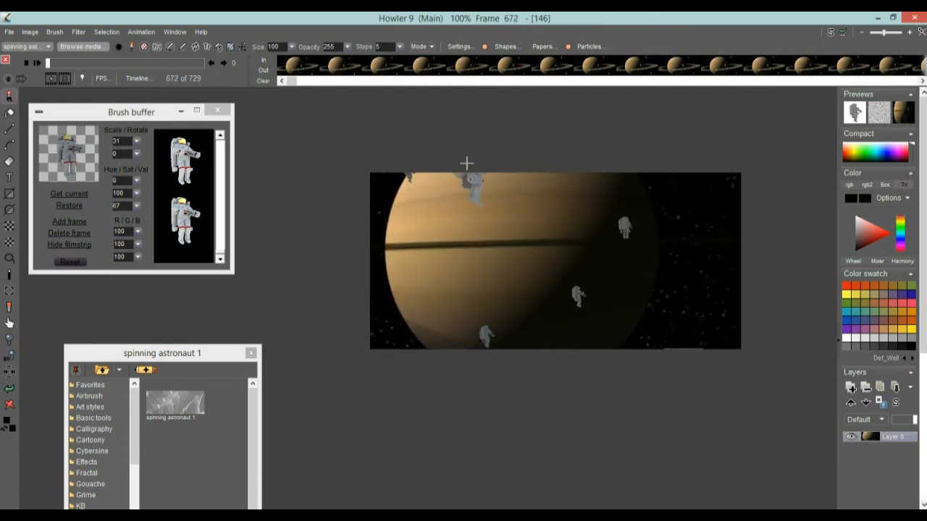
click(33, 61)
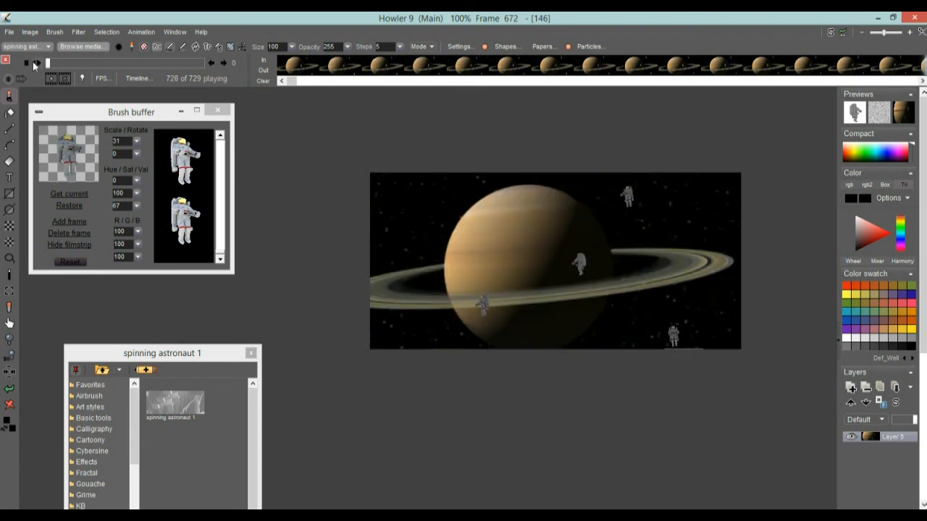